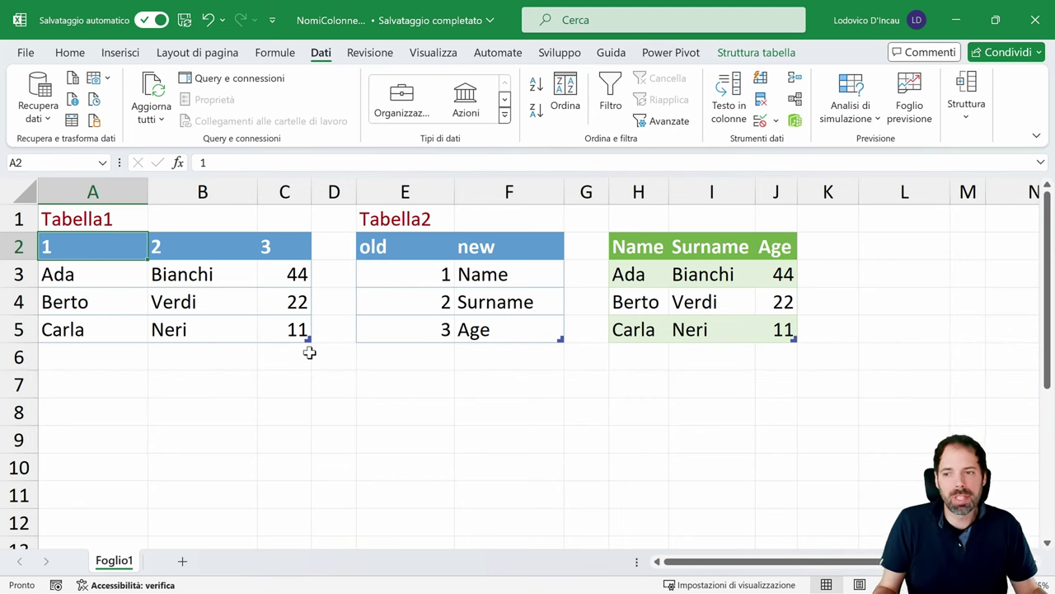
- Walk through Tabella1's numeric headers and Tabella2's old-to-new mapping to Name and Surname
{"action": "left_click_drag", "start_coordinate": [108, 242], "coordinate": [283, 337]}
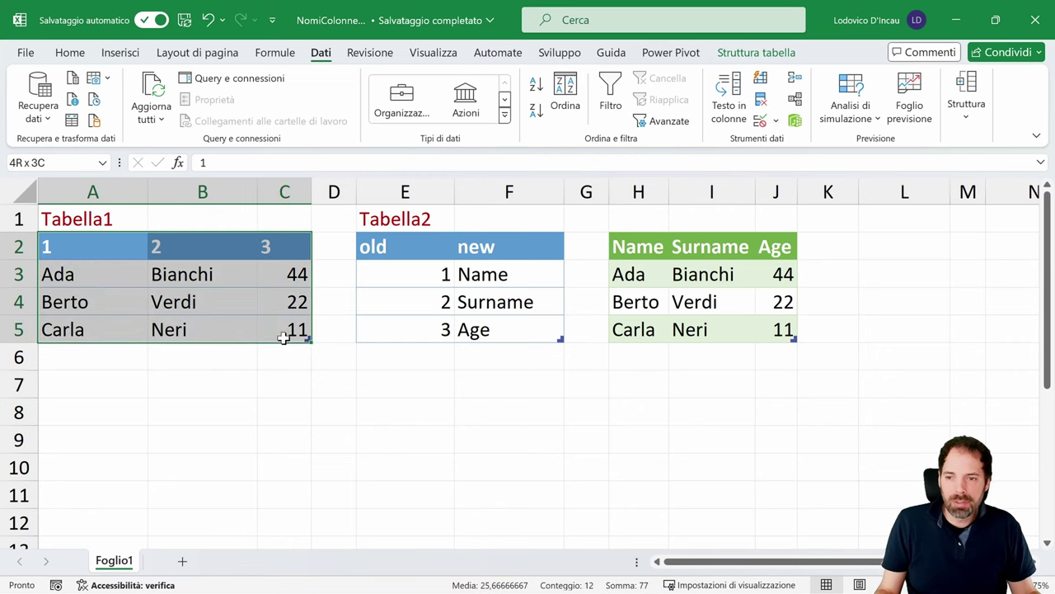
{"action": "left_click_drag", "start_coordinate": [92, 277], "coordinate": [273, 327]}
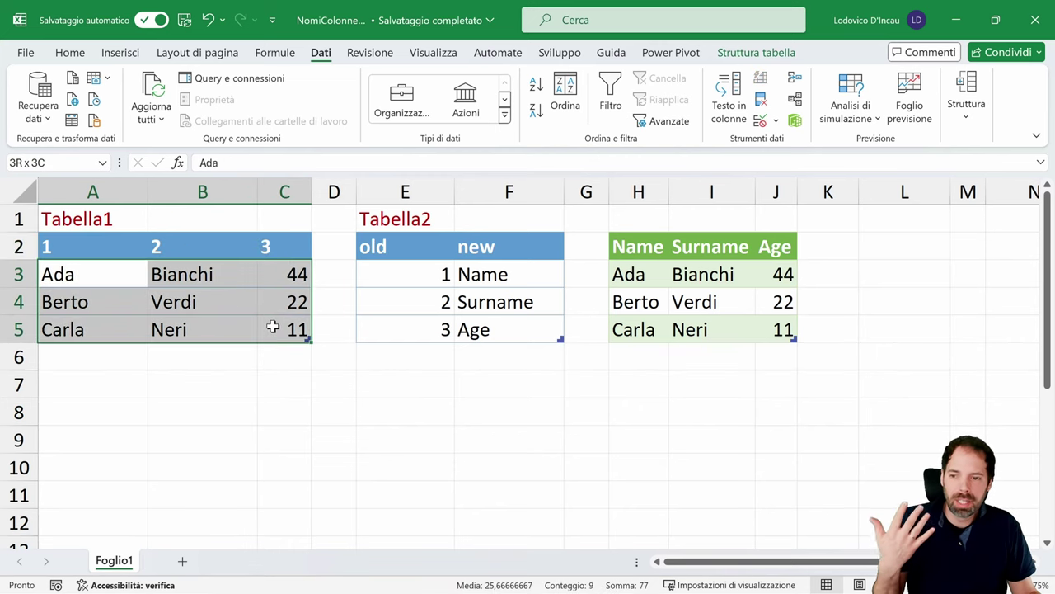
{"action": "left_click", "coordinate": [85, 241]}
{"action": "left_click", "coordinate": [180, 245]}
{"action": "left_click", "coordinate": [280, 248]}
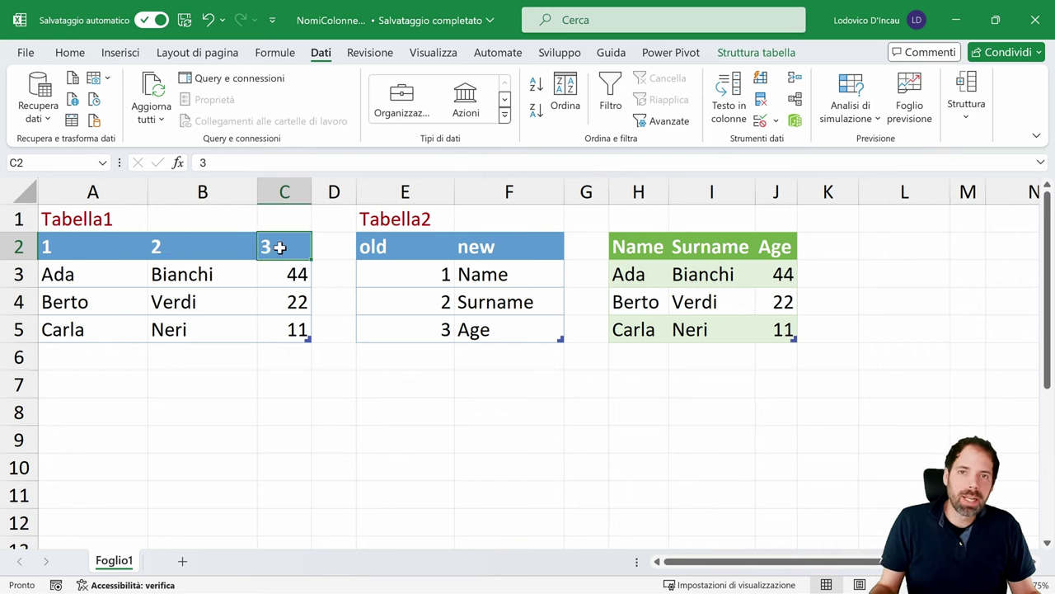
{"action": "left_click_drag", "start_coordinate": [421, 247], "coordinate": [509, 329]}
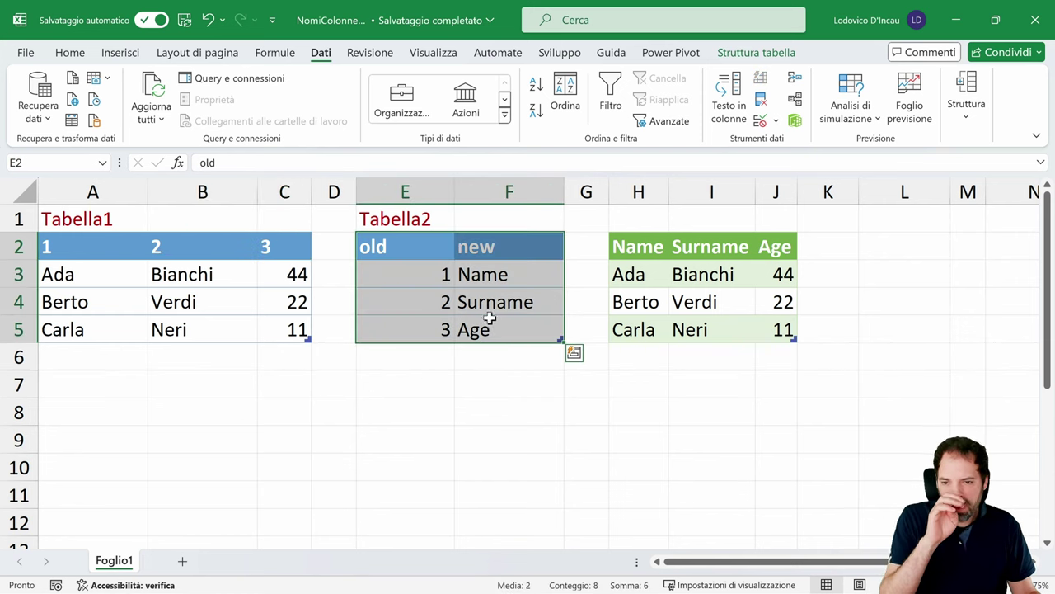
{"action": "left_click", "coordinate": [444, 283]}
{"action": "left_click", "coordinate": [490, 277]}
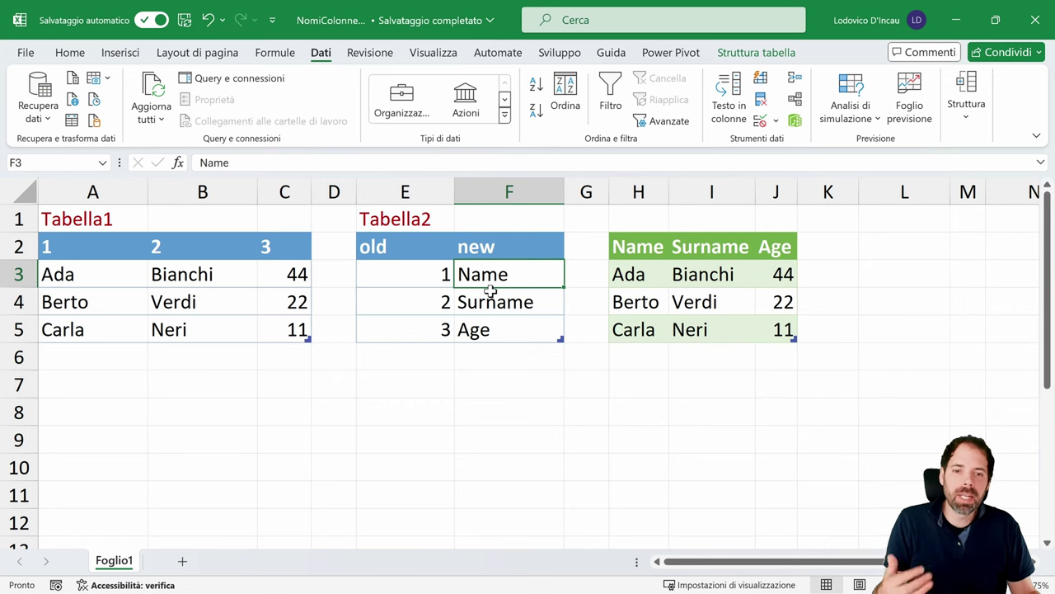
{"action": "left_click", "coordinate": [418, 301]}
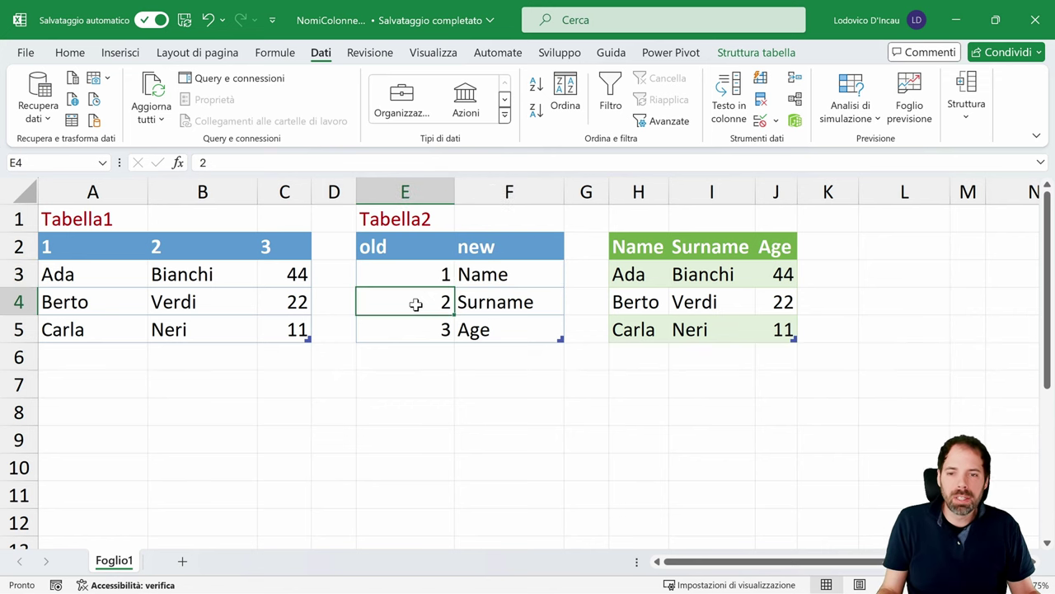
{"action": "left_click", "coordinate": [513, 302]}
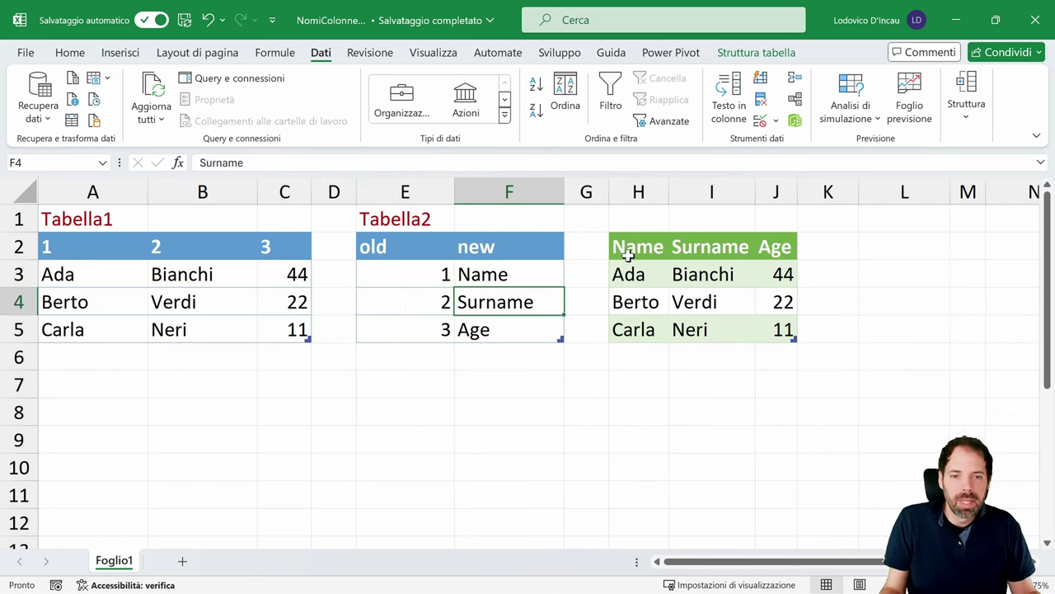
- Compare the output table's headers with Tabella1 and the new names Name, Surname, Age
{"action": "left_click_drag", "start_coordinate": [625, 248], "coordinate": [778, 329]}
{"action": "left_click_drag", "start_coordinate": [644, 247], "coordinate": [772, 245]}
{"action": "left_click_drag", "start_coordinate": [75, 247], "coordinate": [272, 333]}
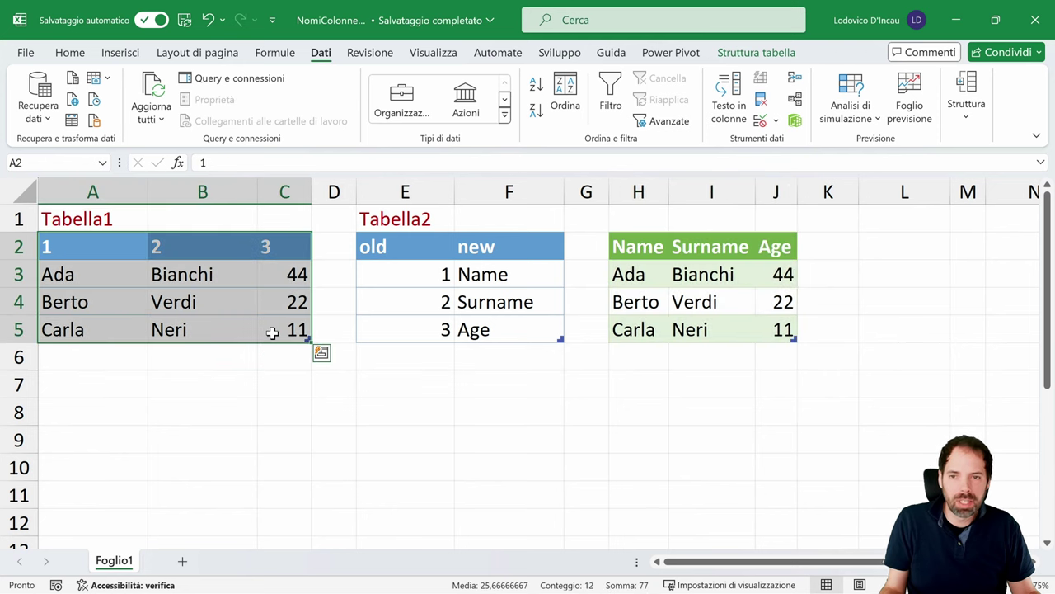
{"action": "left_click", "coordinate": [82, 247]}
{"action": "left_click", "coordinate": [283, 248]}
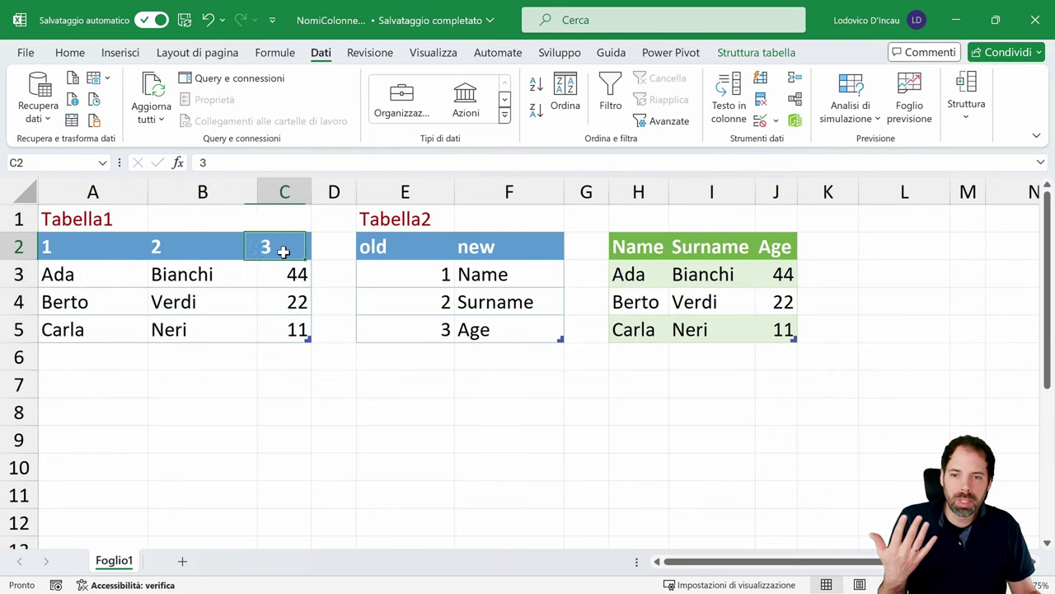
{"action": "left_click_drag", "start_coordinate": [495, 275], "coordinate": [502, 328]}
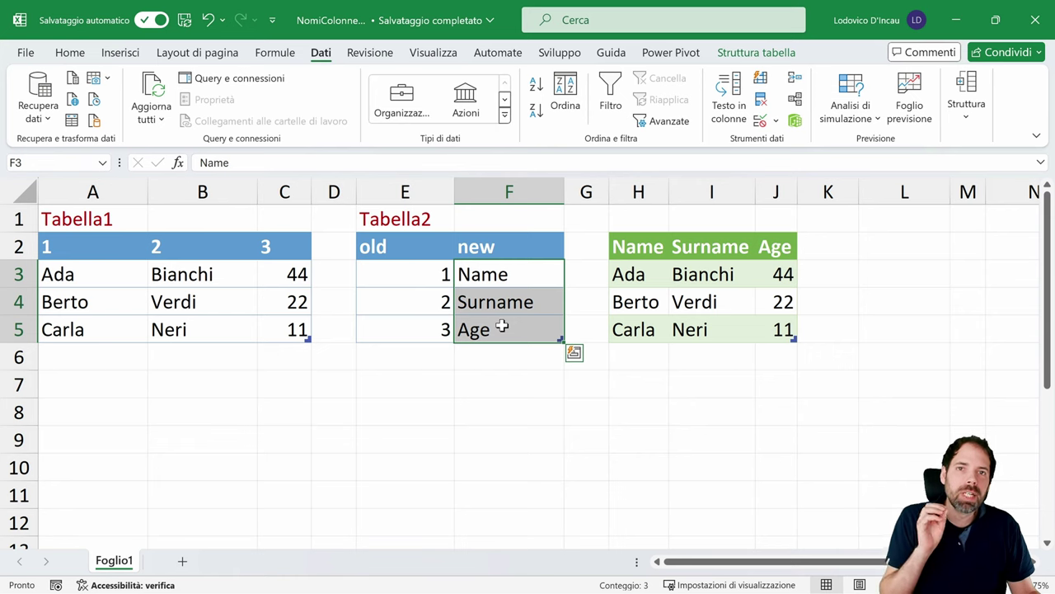
- Replace the new names in F3:F5 with Nome, Cognome and Età
{"action": "left_click", "coordinate": [488, 276]}
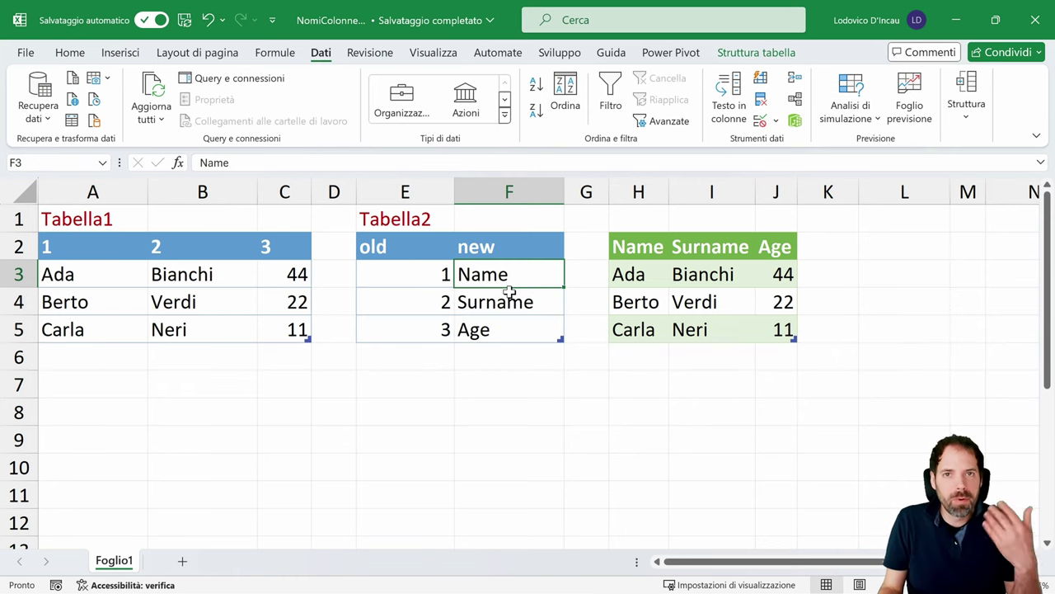
{"action": "type", "text": "Nome"}
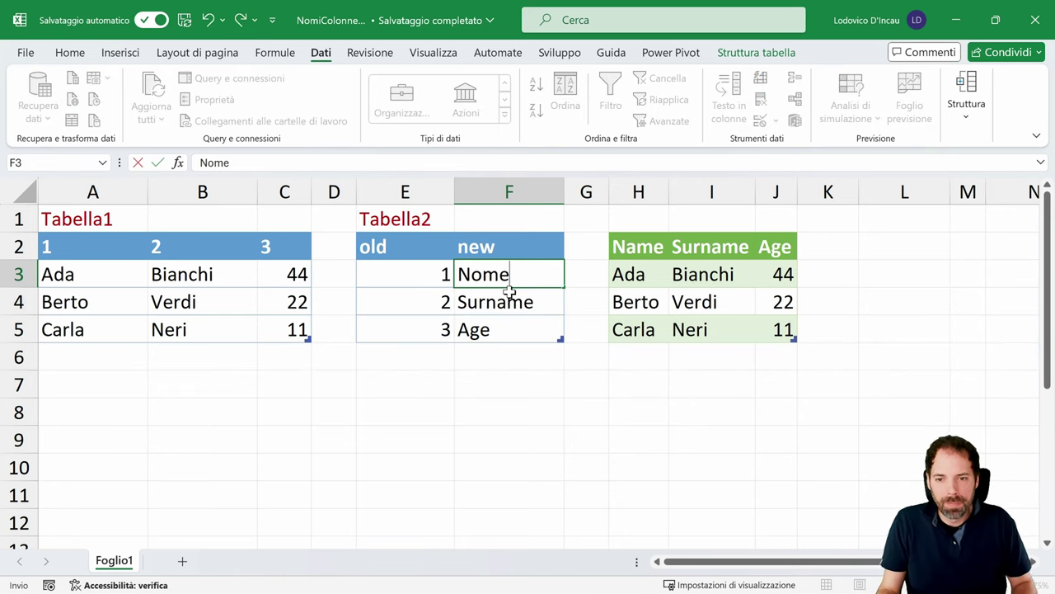
{"action": "key", "text": "Return"}
{"action": "type", "text": "Cognome"}
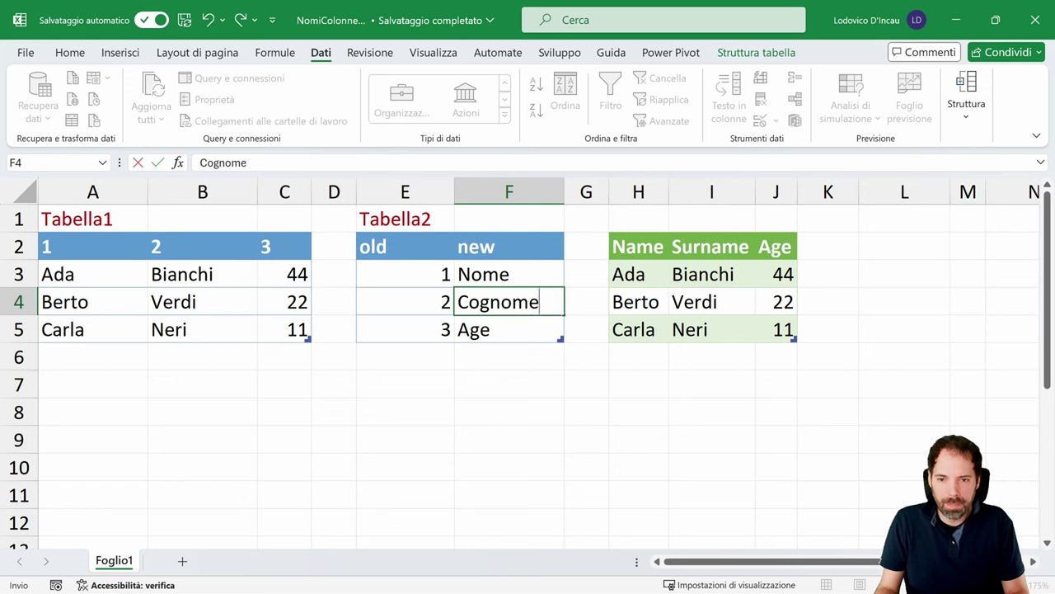
{"action": "key", "text": "Return"}
{"action": "type", "text": "Età"}
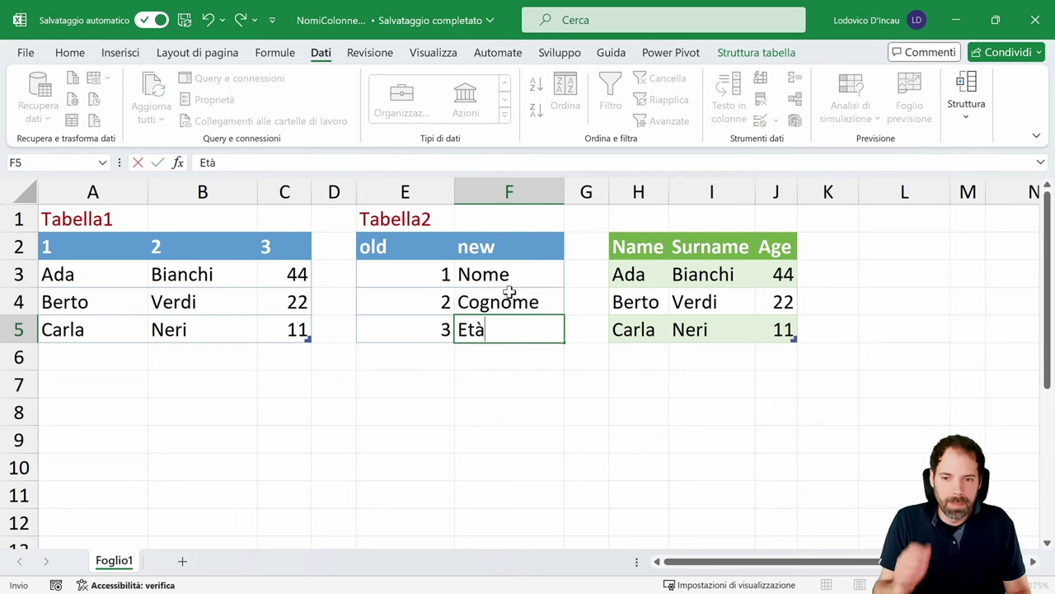
{"action": "key", "text": "Return"}
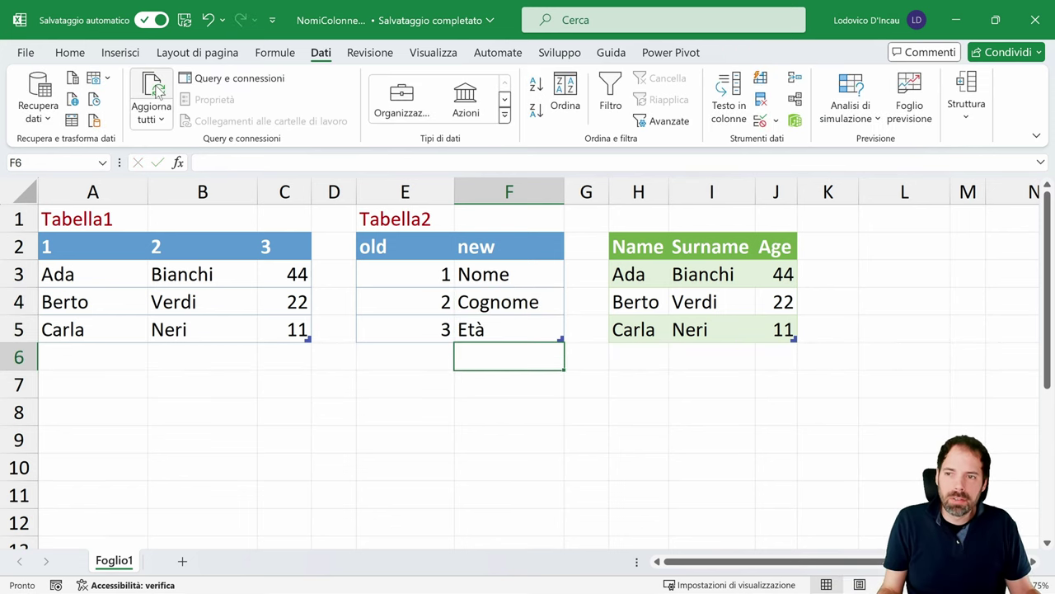
- Refresh the output table with Ctrl+Alt+F5 and check its headers now read Nome, Cognome, Età
{"action": "left_click_drag", "start_coordinate": [643, 247], "coordinate": [783, 330]}
{"action": "key", "text": "ctrl+alt+F5"}
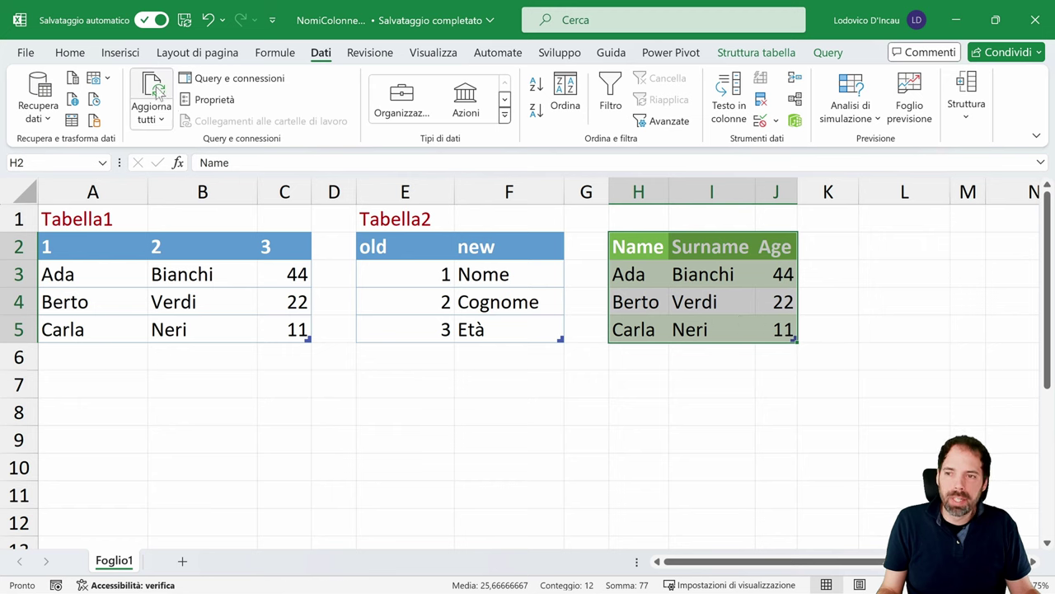
{"action": "left_click_drag", "start_coordinate": [641, 248], "coordinate": [769, 255]}
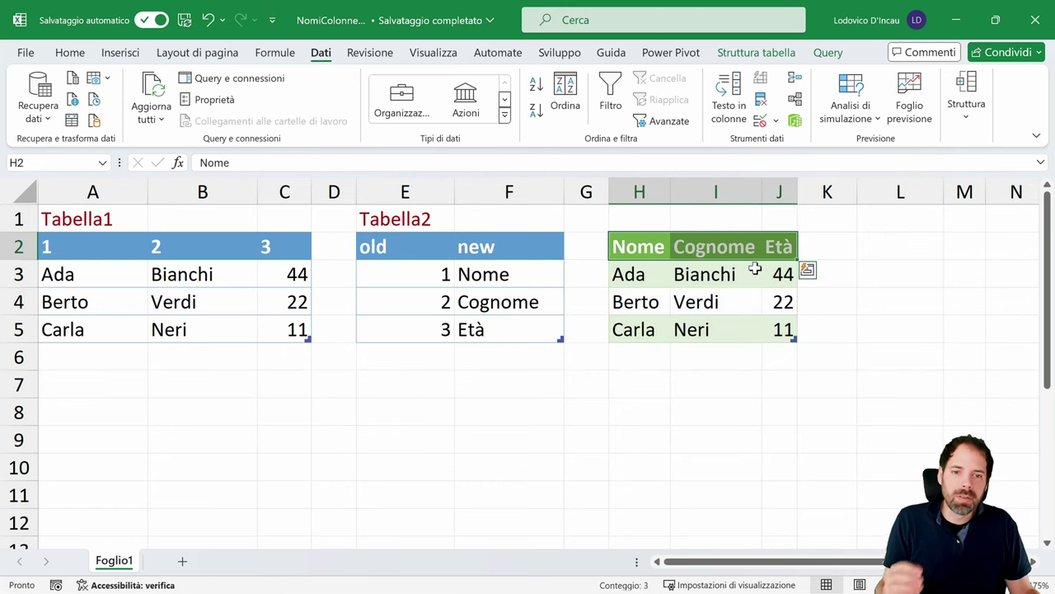
{"action": "left_click", "coordinate": [744, 282]}
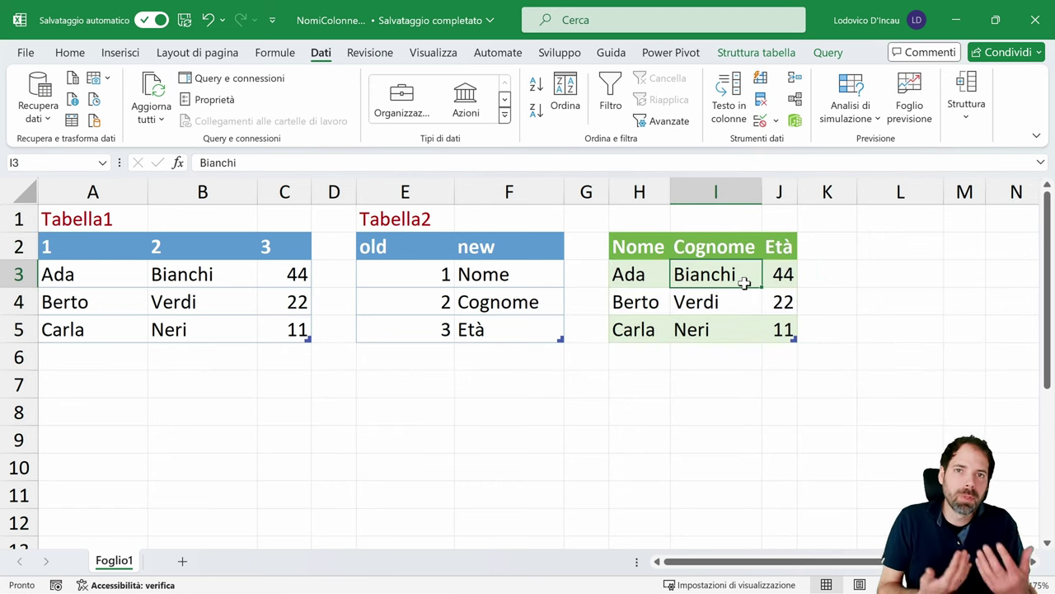
{"action": "left_click_drag", "start_coordinate": [466, 249], "coordinate": [494, 328]}
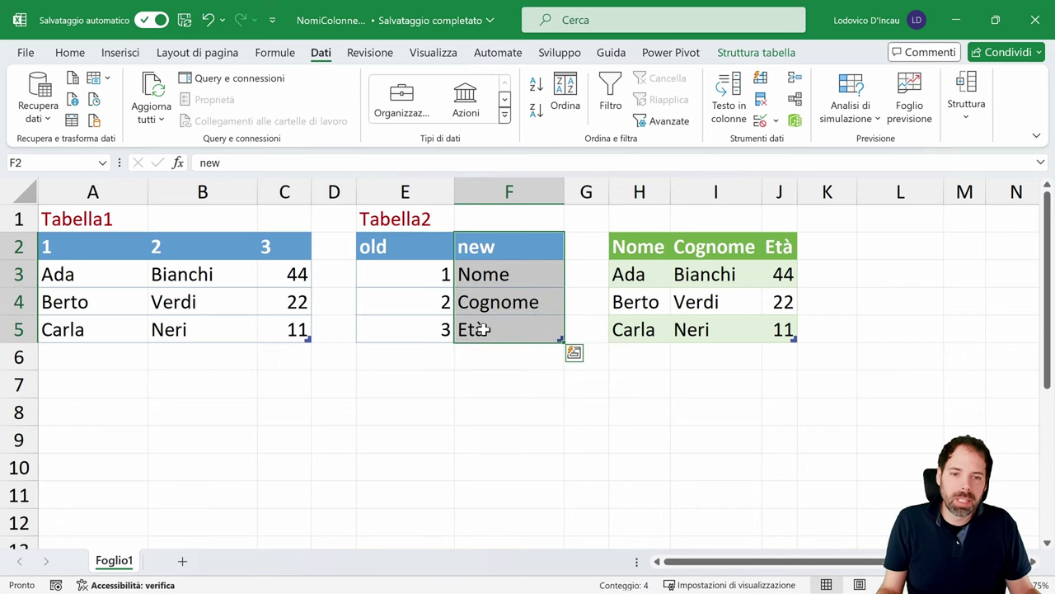
{"action": "left_click_drag", "start_coordinate": [641, 246], "coordinate": [773, 245]}
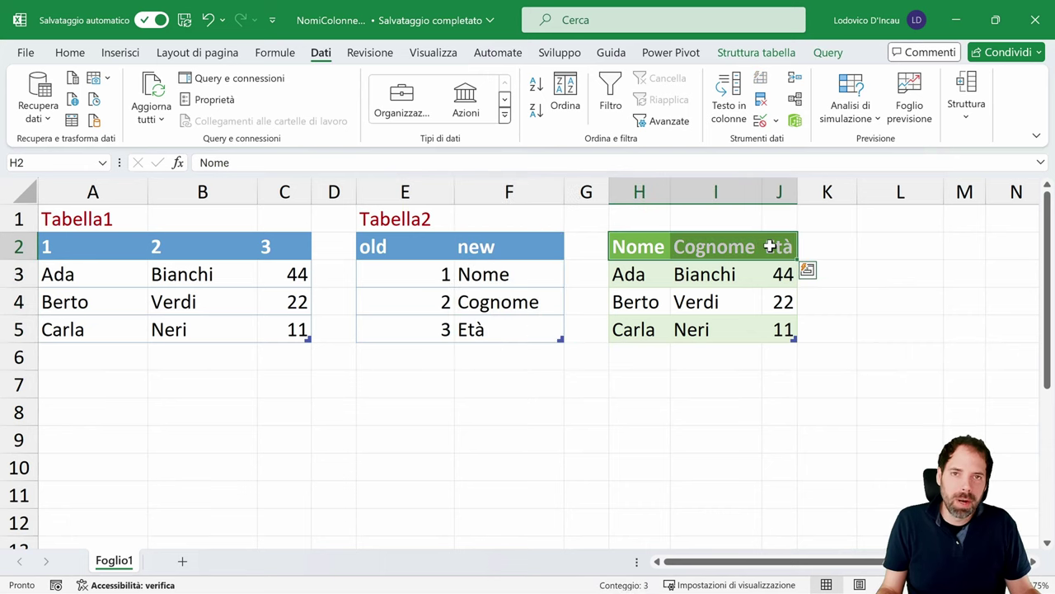
{"action": "left_click", "coordinate": [80, 245]}
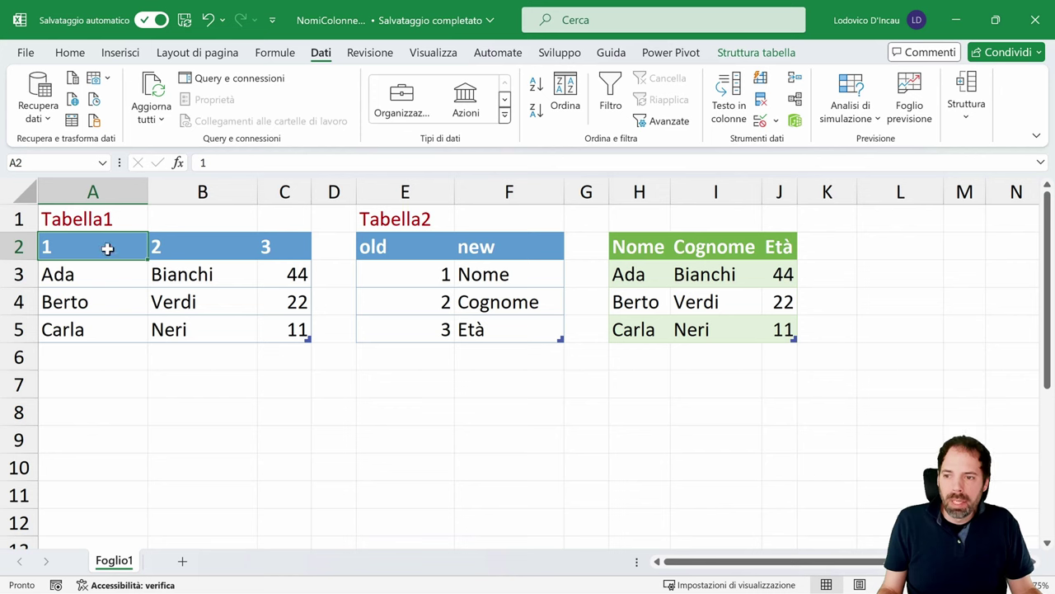
- Launch the Power Query editor from the data retrieval options
{"action": "left_click_drag", "start_coordinate": [107, 248], "coordinate": [294, 329]}
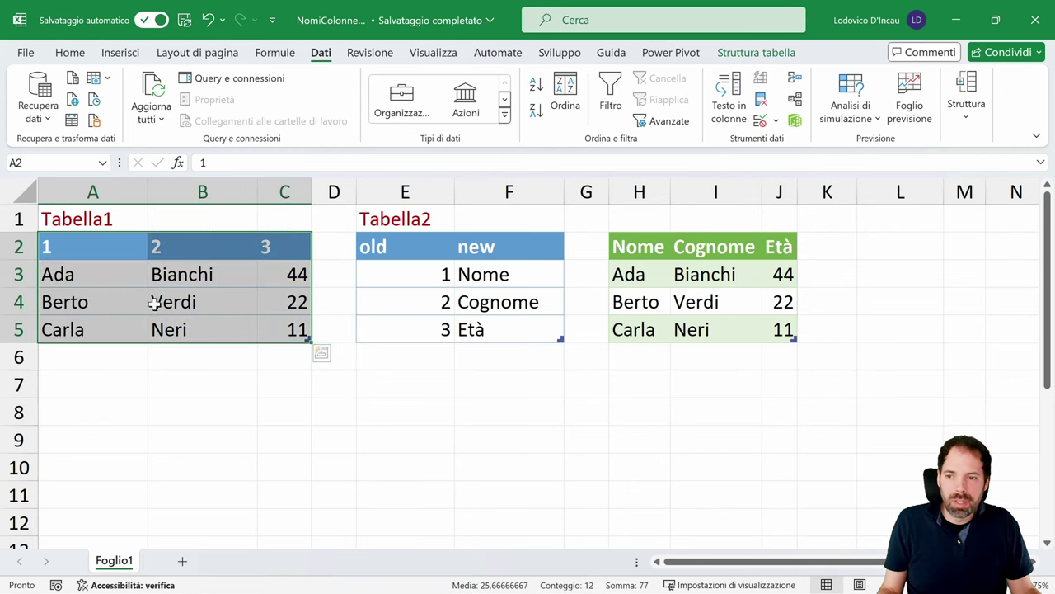
{"action": "left_click", "coordinate": [120, 55]}
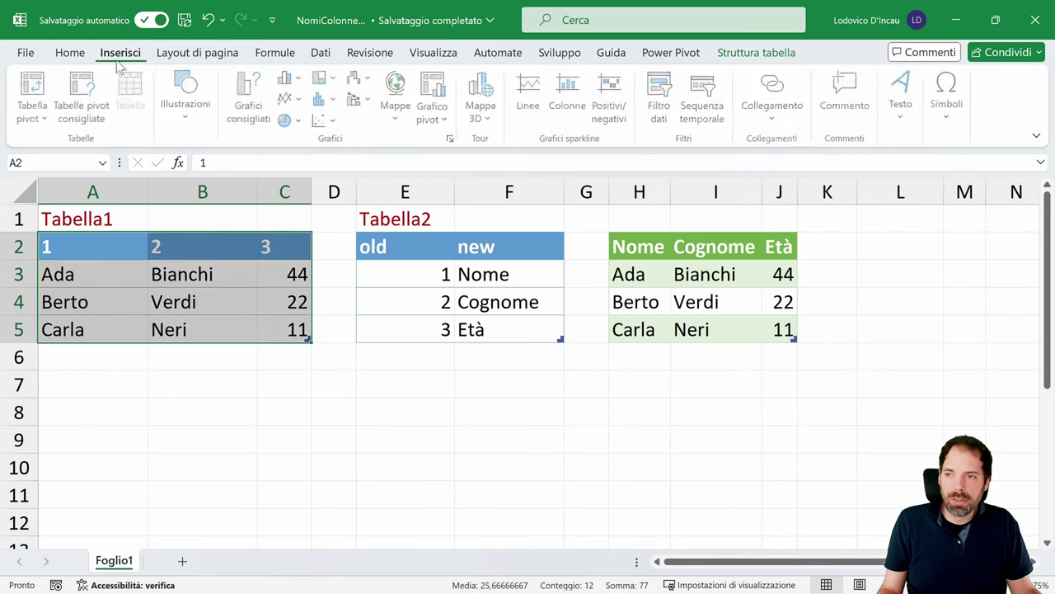
{"action": "left_click", "coordinate": [742, 53]}
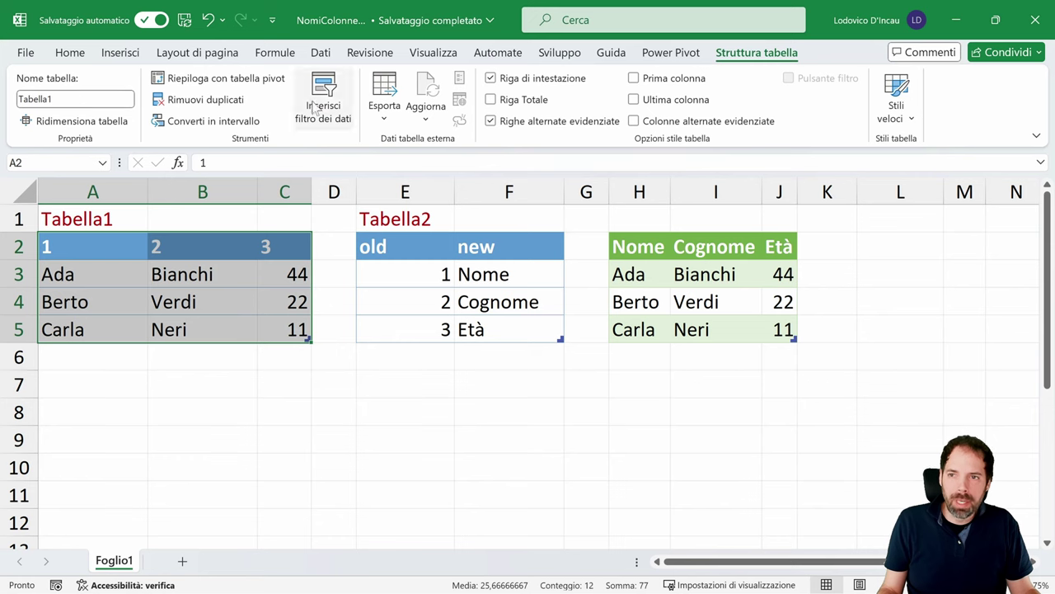
{"action": "left_click", "coordinate": [321, 52]}
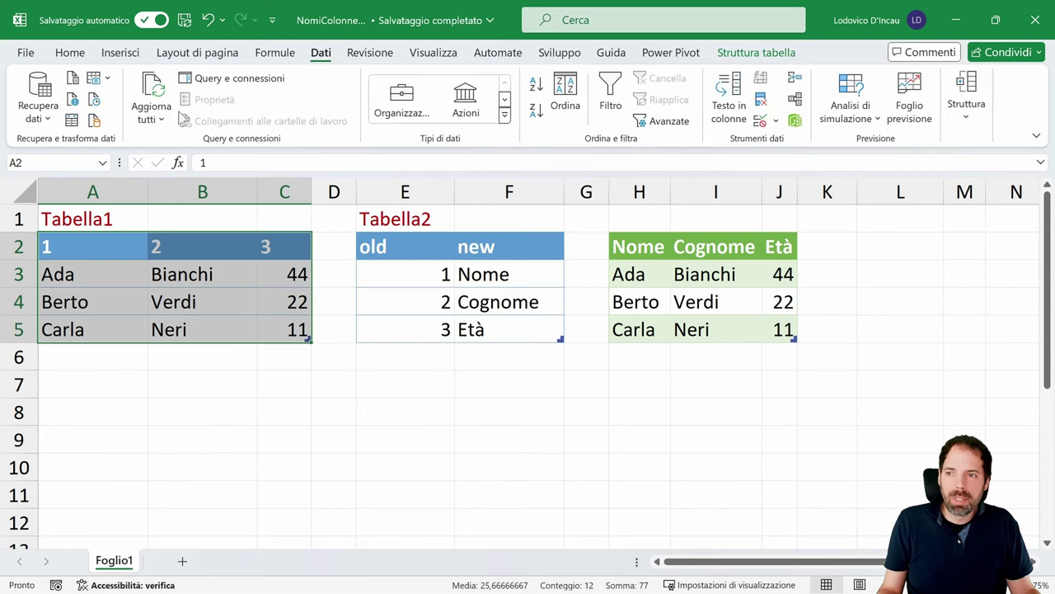
{"action": "left_click", "coordinate": [38, 106]}
{"action": "left_click", "coordinate": [110, 386]}
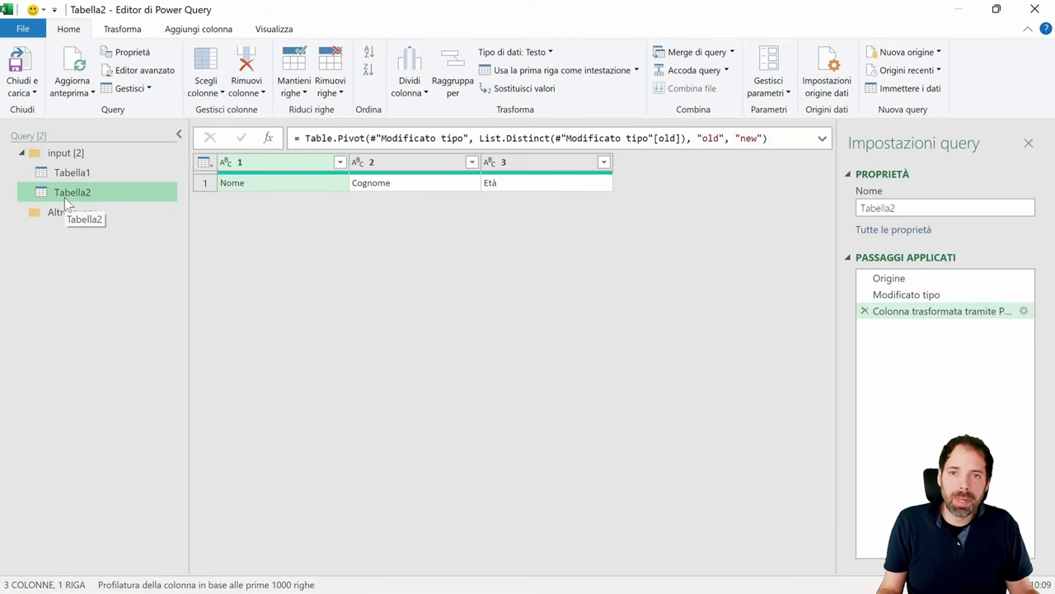
- Select Tabella2's Modificato tipo step and bring up the Trasforma tools
{"action": "left_click", "coordinate": [897, 281]}
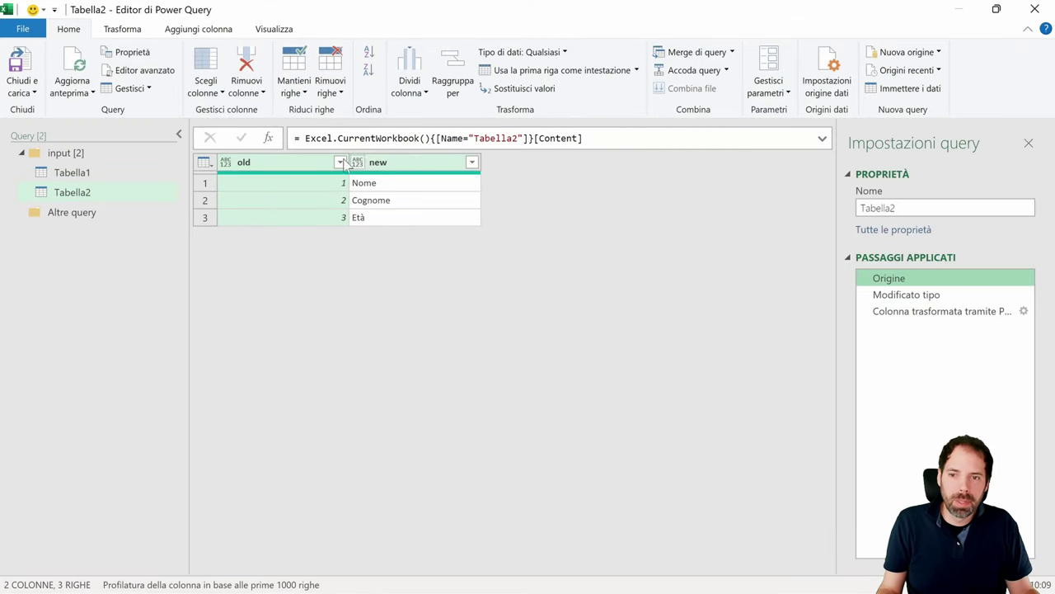
{"action": "key", "text": "Down"}
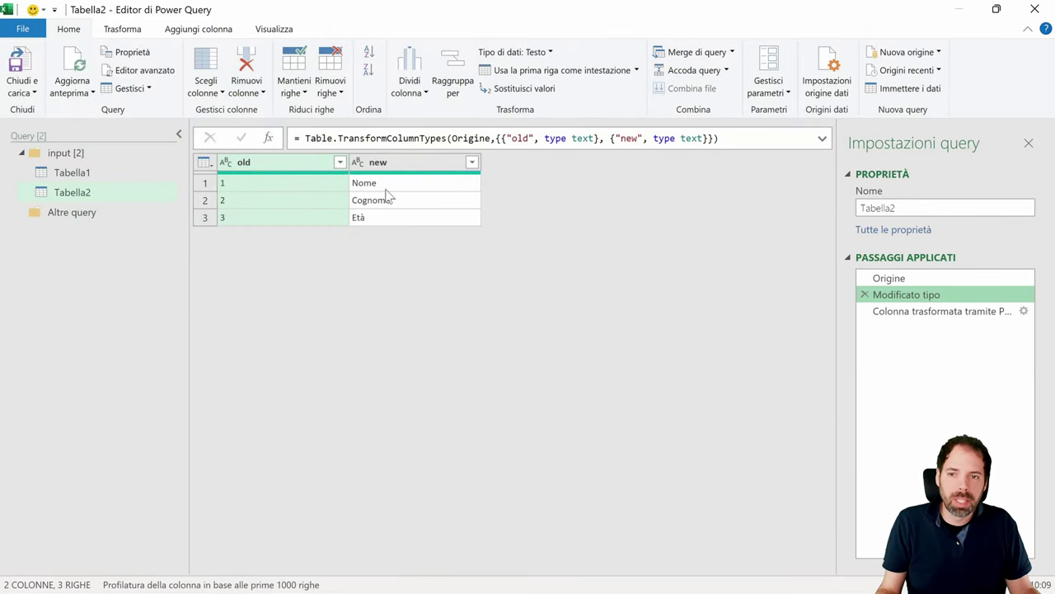
{"action": "left_click", "coordinate": [931, 311]}
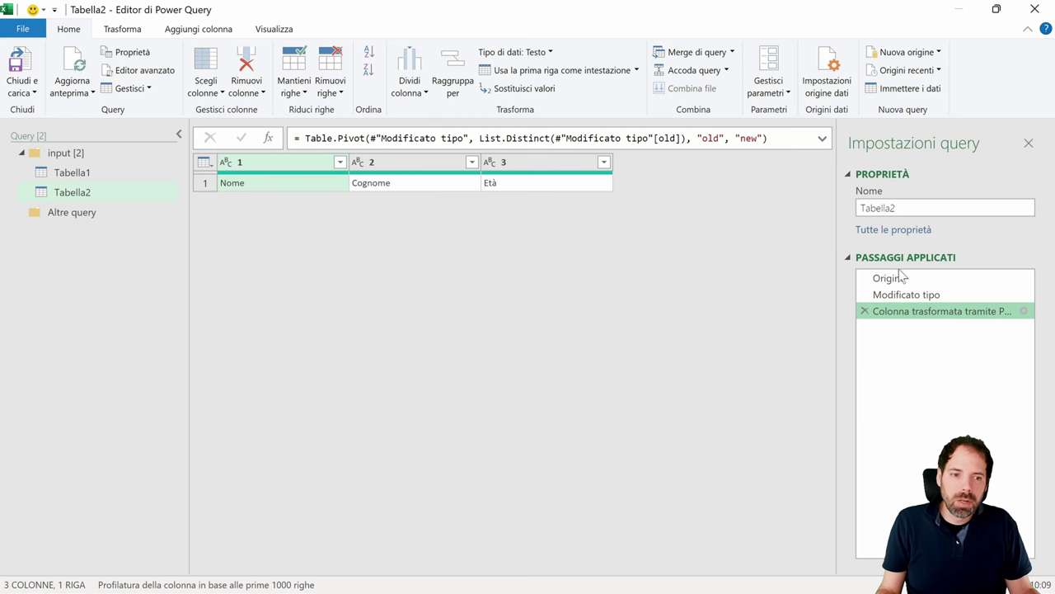
{"action": "left_click", "coordinate": [907, 295]}
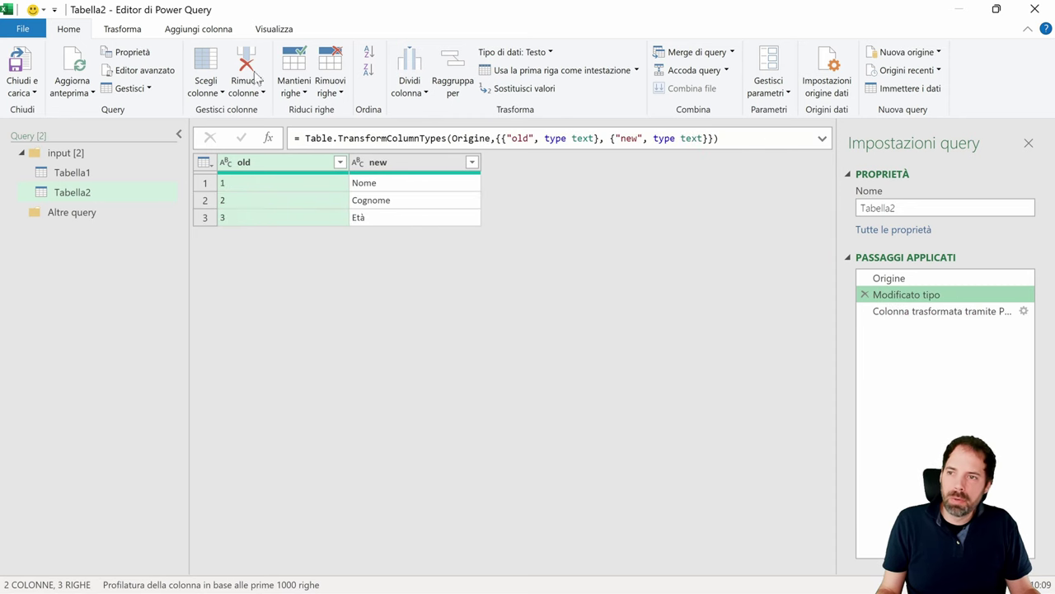
{"action": "left_click", "coordinate": [124, 30]}
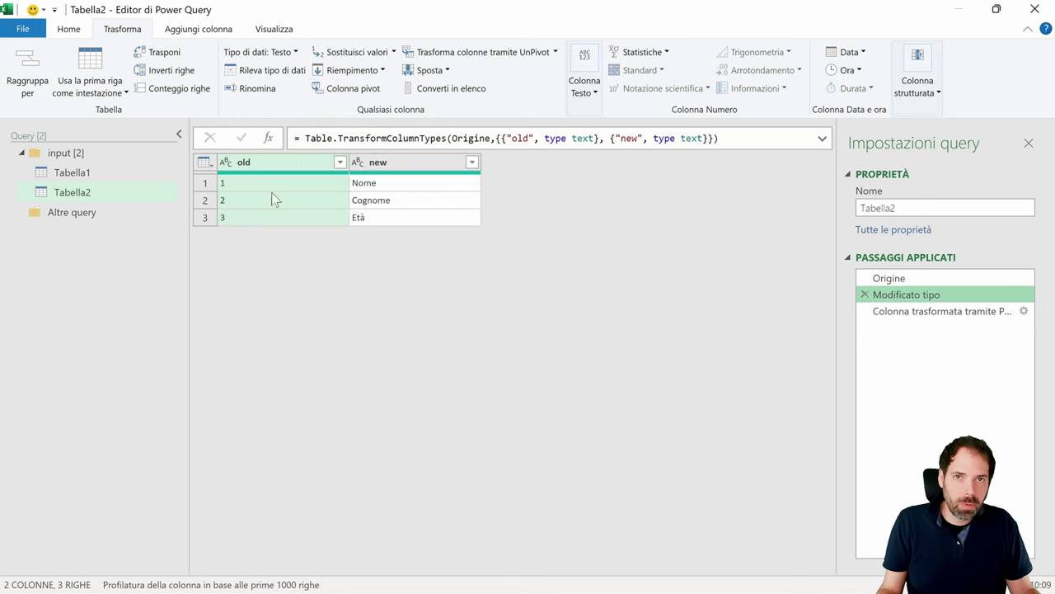
- Insert a pivot step on Tabella2 with 'new' as the values column and Non aggregare
{"action": "left_click", "coordinate": [352, 90]}
{"action": "left_click", "coordinate": [615, 347]}
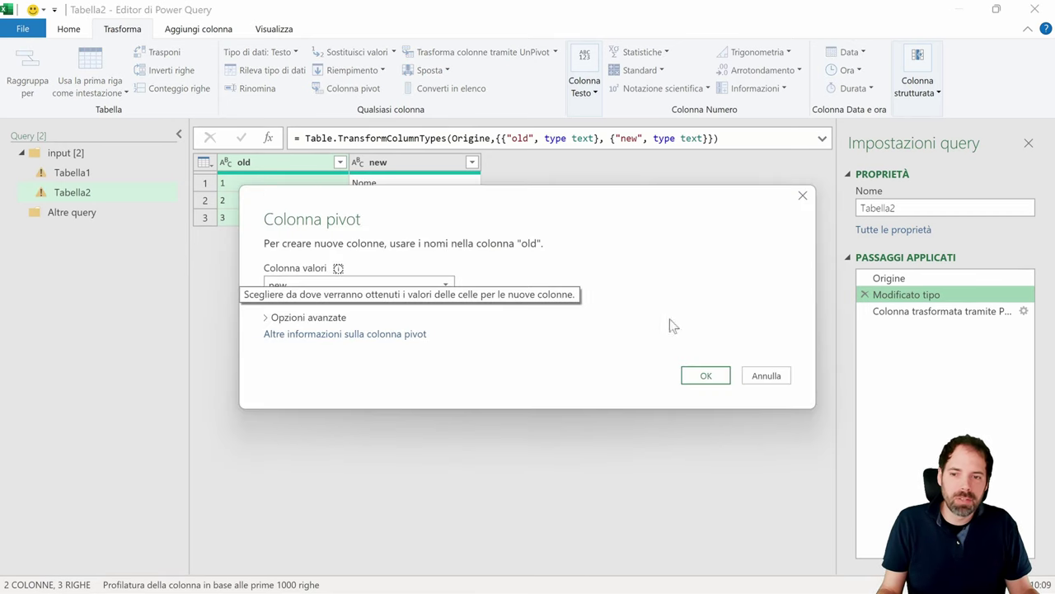
{"action": "left_click_drag", "start_coordinate": [518, 213], "coordinate": [515, 165]}
{"action": "left_click", "coordinate": [403, 234]}
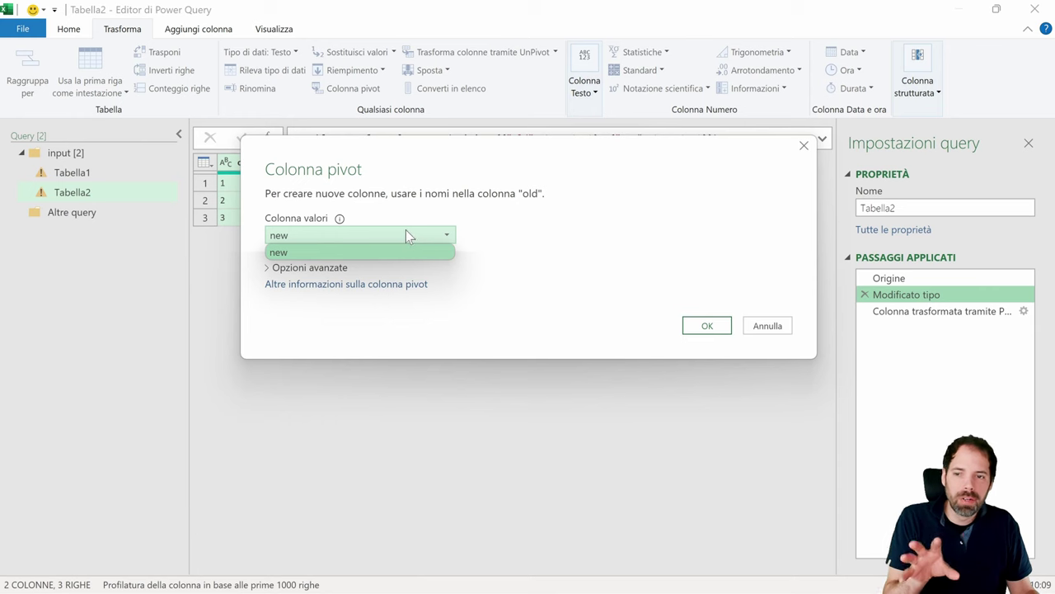
{"action": "left_click", "coordinate": [379, 252]}
{"action": "left_click", "coordinate": [307, 269]}
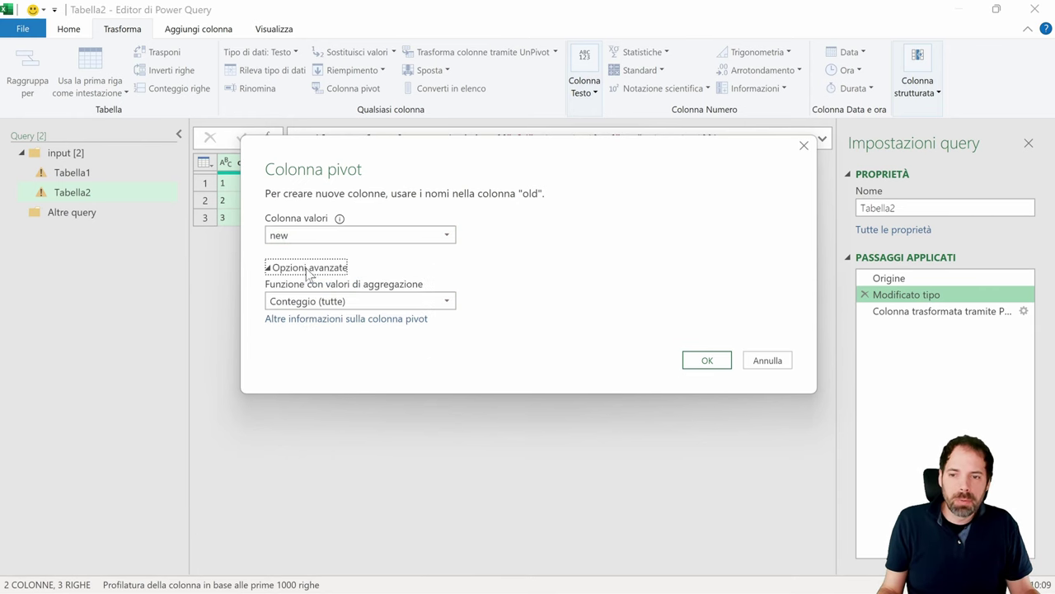
{"action": "left_click", "coordinate": [329, 300]}
{"action": "left_click", "coordinate": [321, 402]}
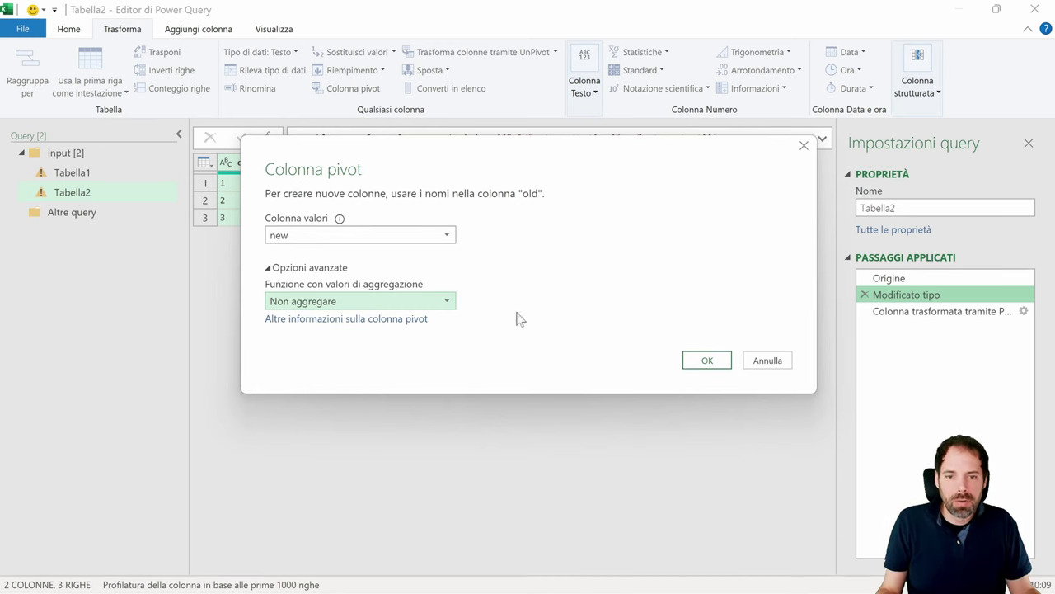
{"action": "left_click", "coordinate": [707, 363]}
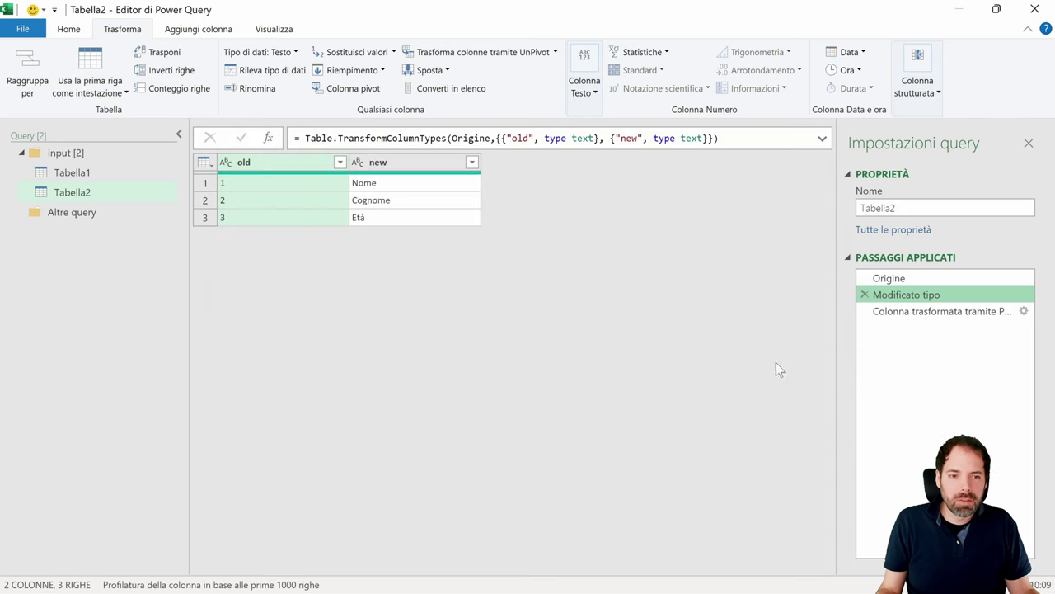
{"action": "left_click", "coordinate": [900, 312]}
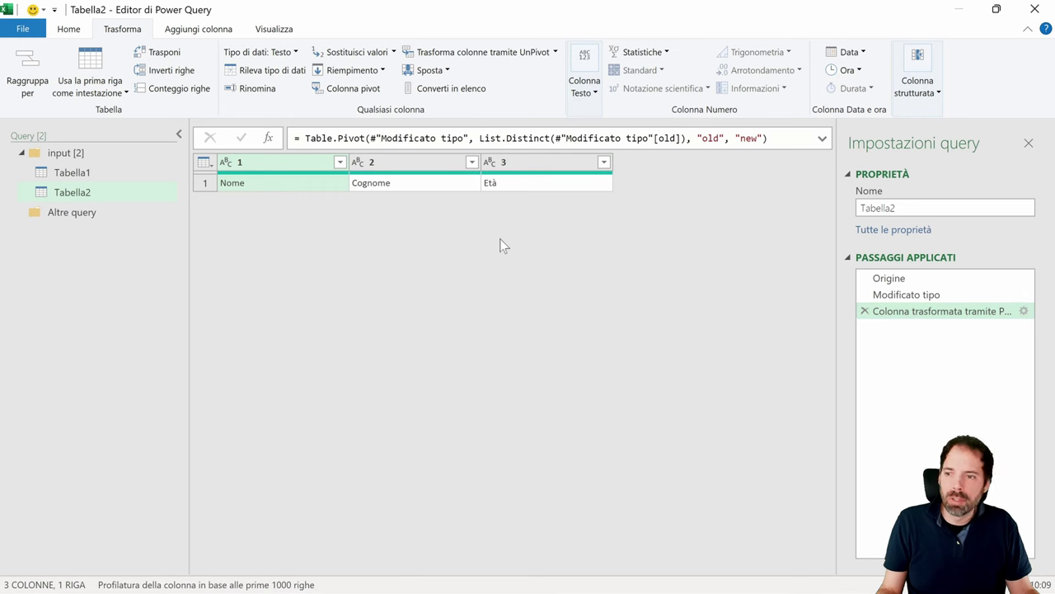
- Insert an Accoda query step right after Tabella1's Origine step
{"action": "left_click", "coordinate": [82, 173]}
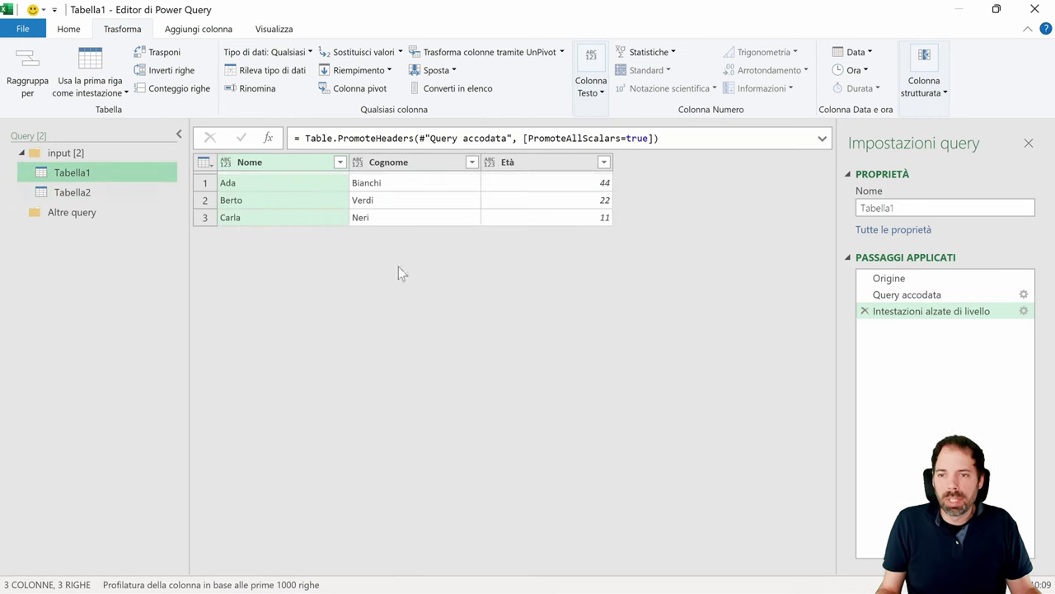
{"action": "left_click", "coordinate": [874, 279]}
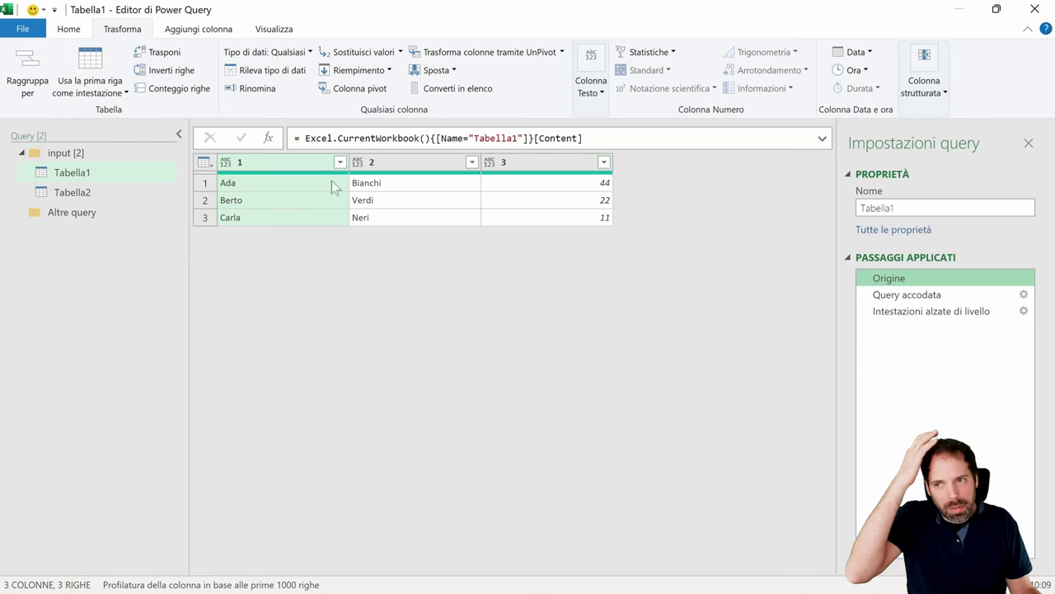
{"action": "left_click", "coordinate": [79, 27]}
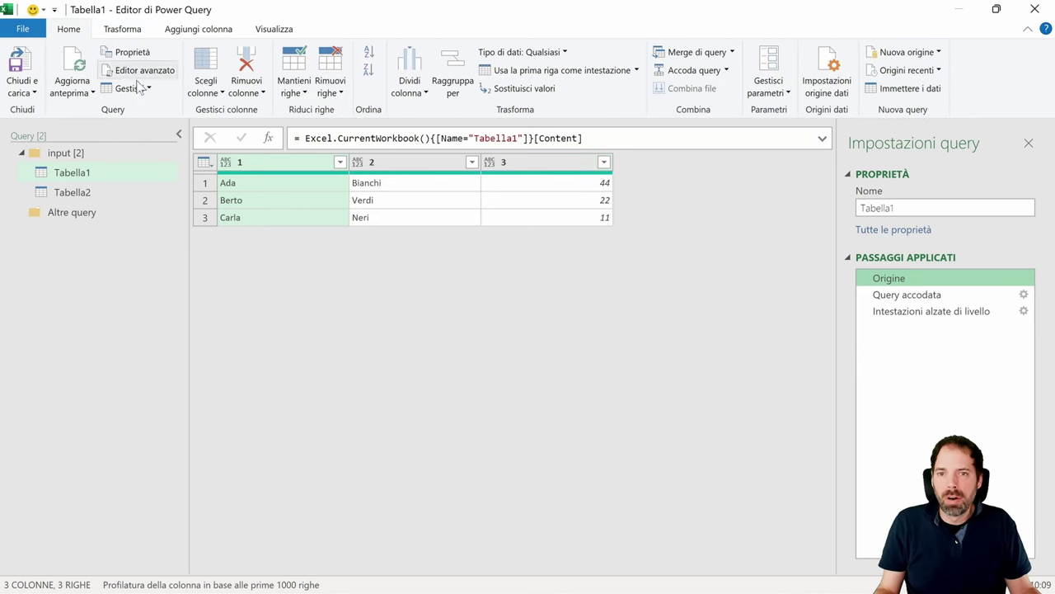
{"action": "left_click", "coordinate": [727, 71]}
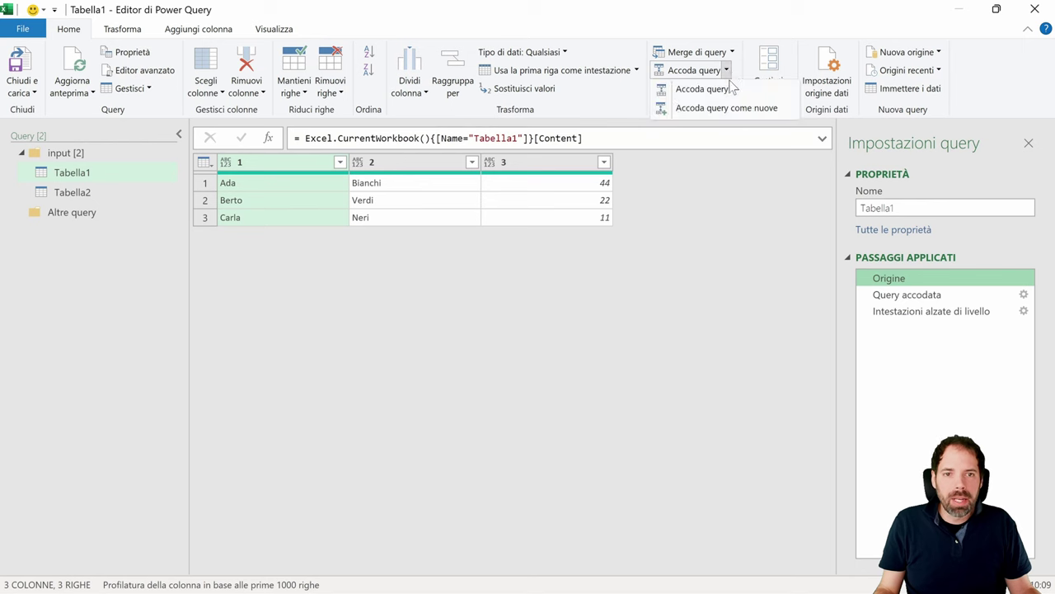
{"action": "left_click", "coordinate": [714, 89]}
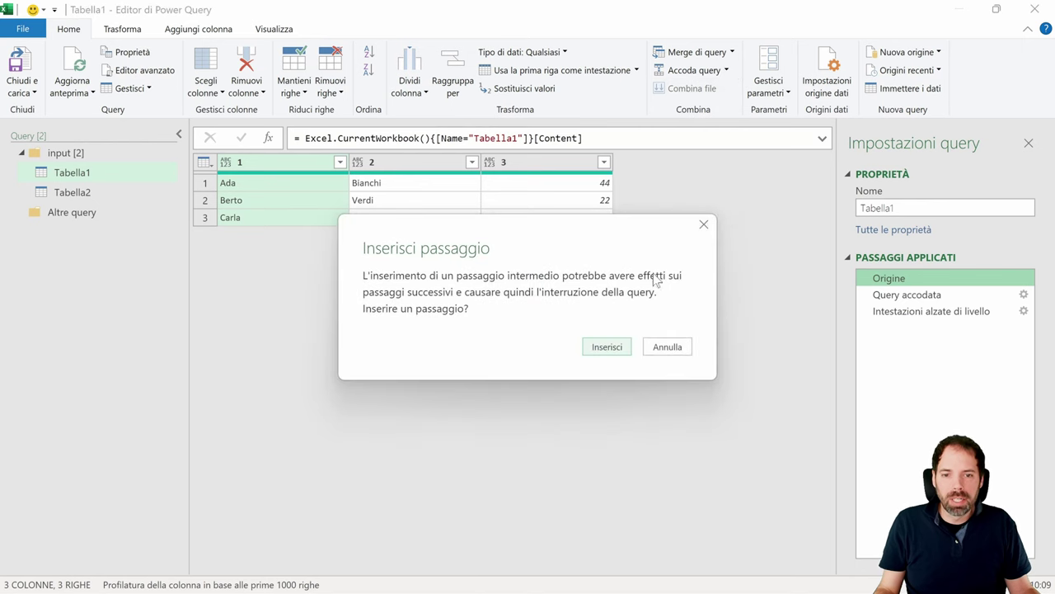
{"action": "left_click", "coordinate": [612, 350]}
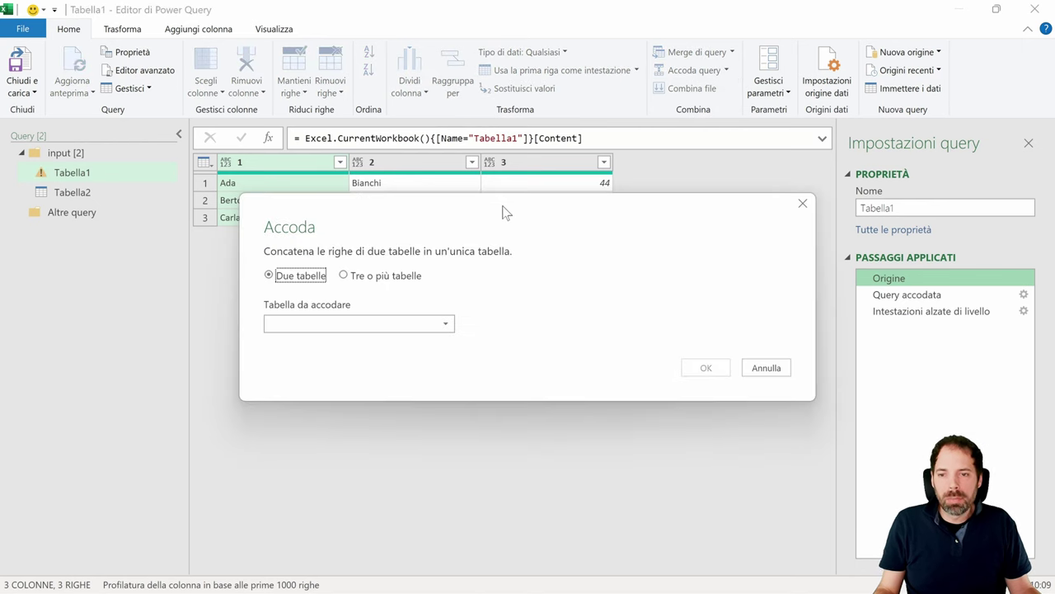
- Append Tabella2 to Tabella1, then select Tabella2 in the Table.Combine formula
{"action": "left_click", "coordinate": [379, 323]}
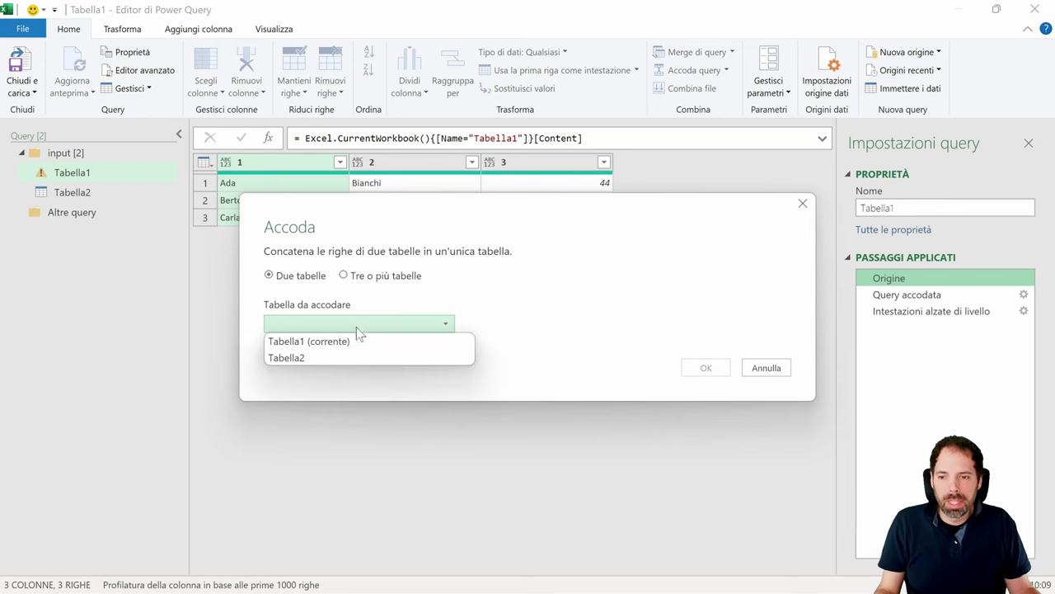
{"action": "left_click", "coordinate": [300, 355]}
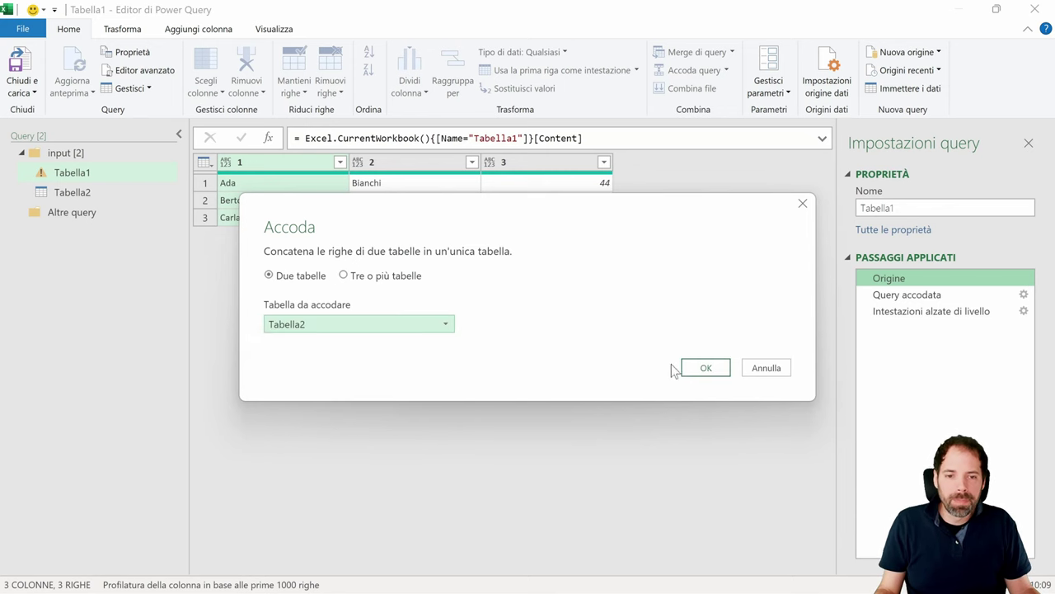
{"action": "left_click", "coordinate": [703, 368]}
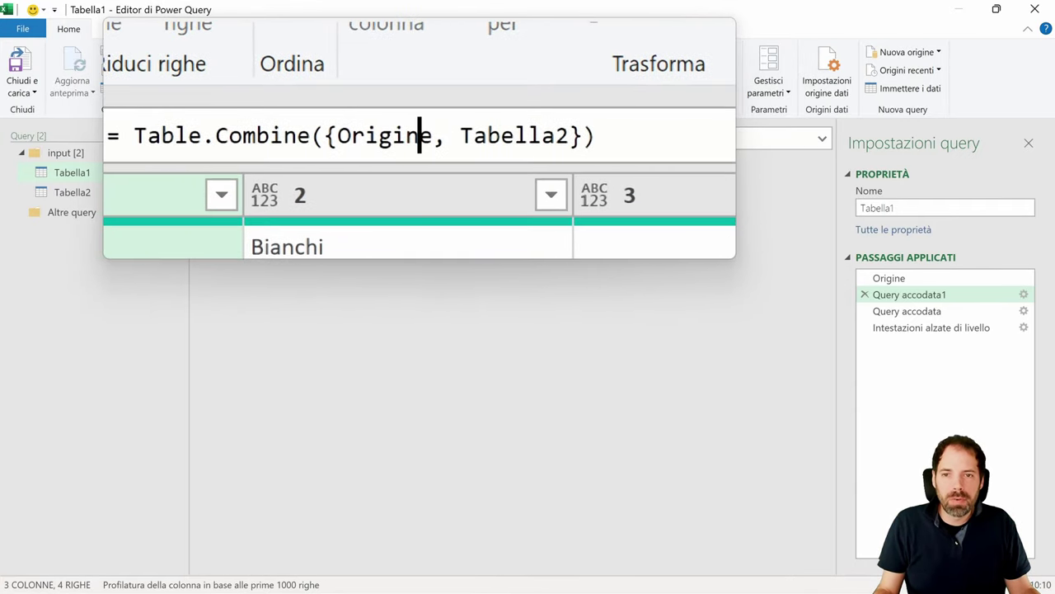
{"action": "left_click", "coordinate": [385, 135]}
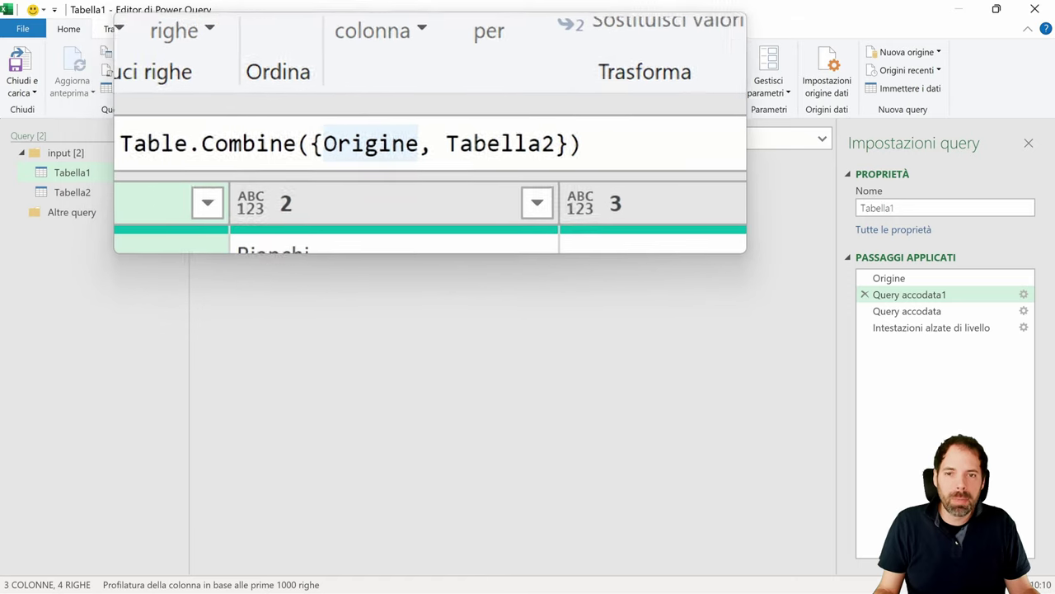
{"action": "double_click", "coordinate": [429, 145]}
{"action": "key", "text": "ctrl+c"}
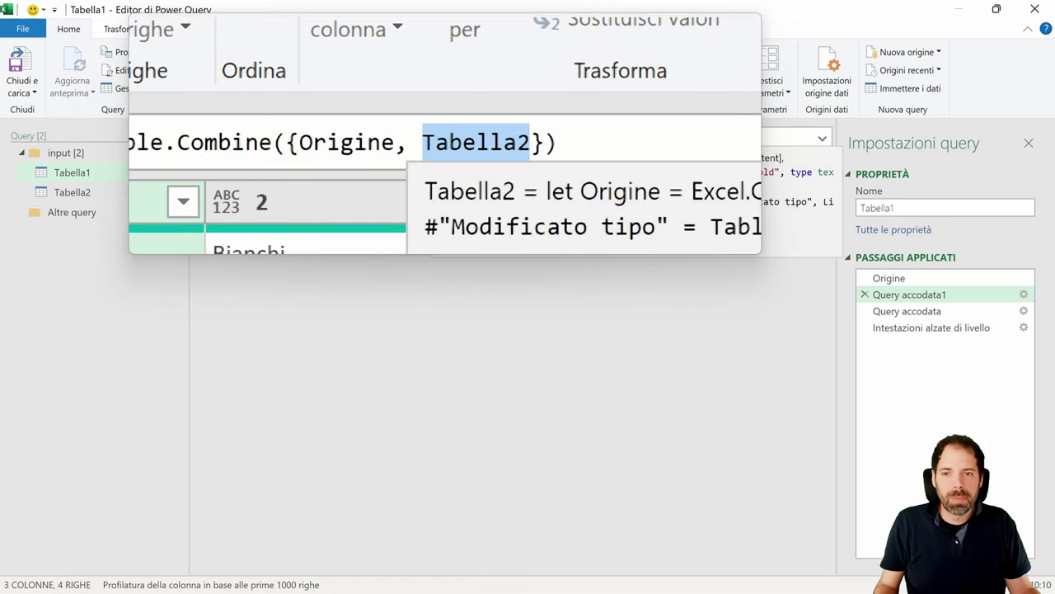
- Rewrite the formula as =Table.Combine({Tabella2, Origine}) so the mapping row comes first
{"action": "key", "text": "BackSpace"}
{"action": "key", "text": "BackSpace"}
{"action": "key", "text": "BackSpace"}
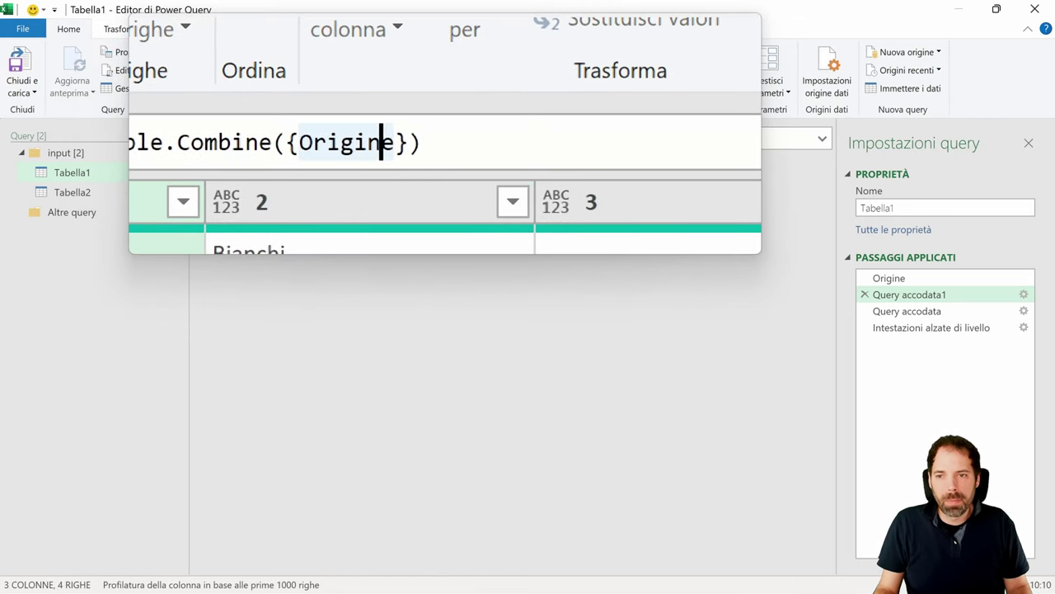
{"action": "key", "text": "Left"}
{"action": "key", "text": "Left"}
{"action": "key", "text": "Left"}
{"action": "key", "text": "Left"}
{"action": "key", "text": "Left"}
{"action": "key", "text": "Left"}
{"action": "key", "text": "Left"}
{"action": "key", "text": "ctrl+v"}
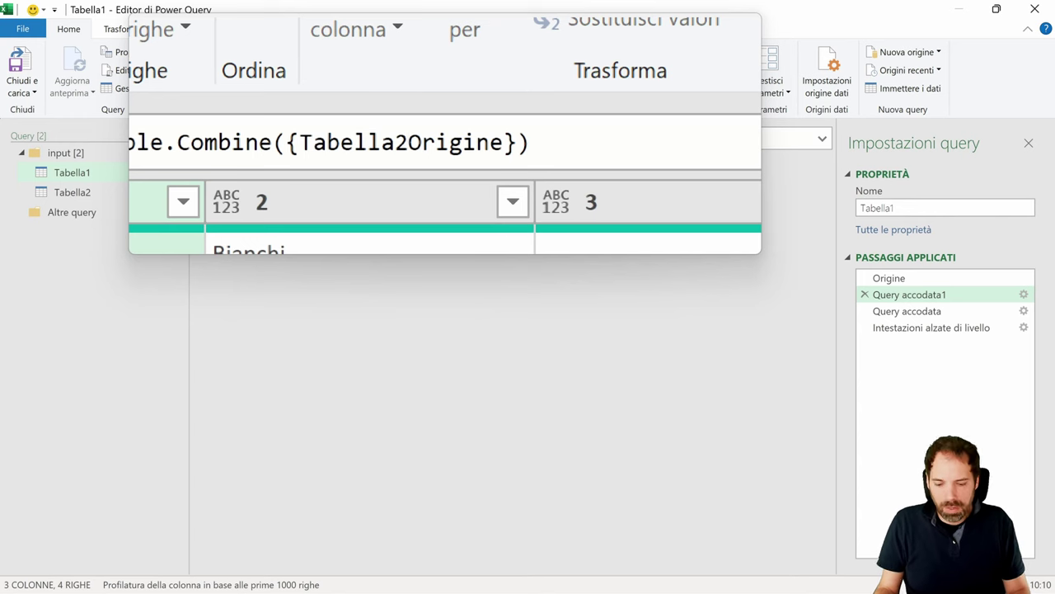
{"action": "type", "text": ","}
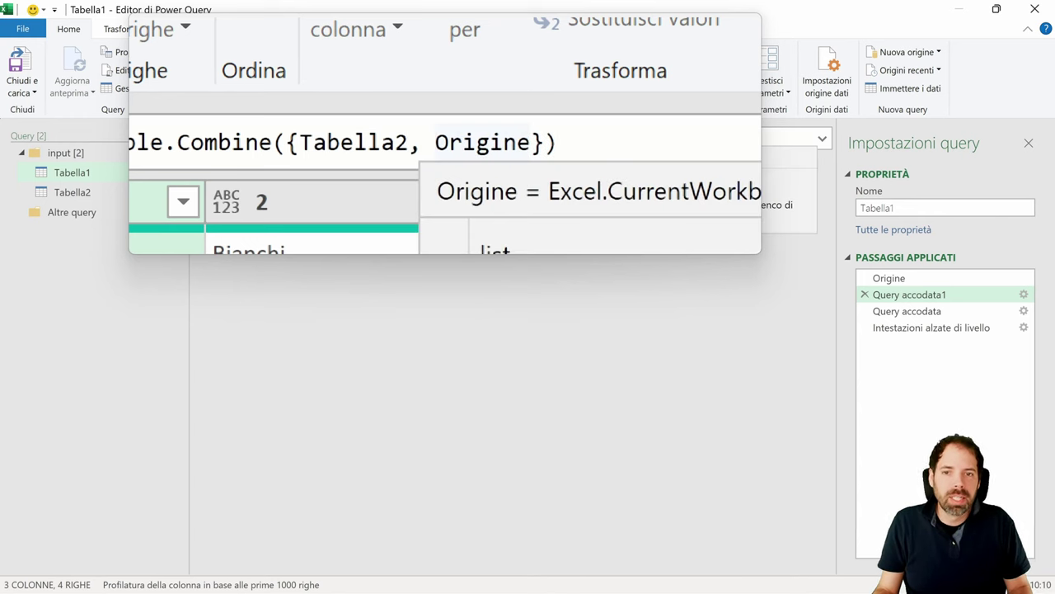
{"action": "key", "text": "End"}
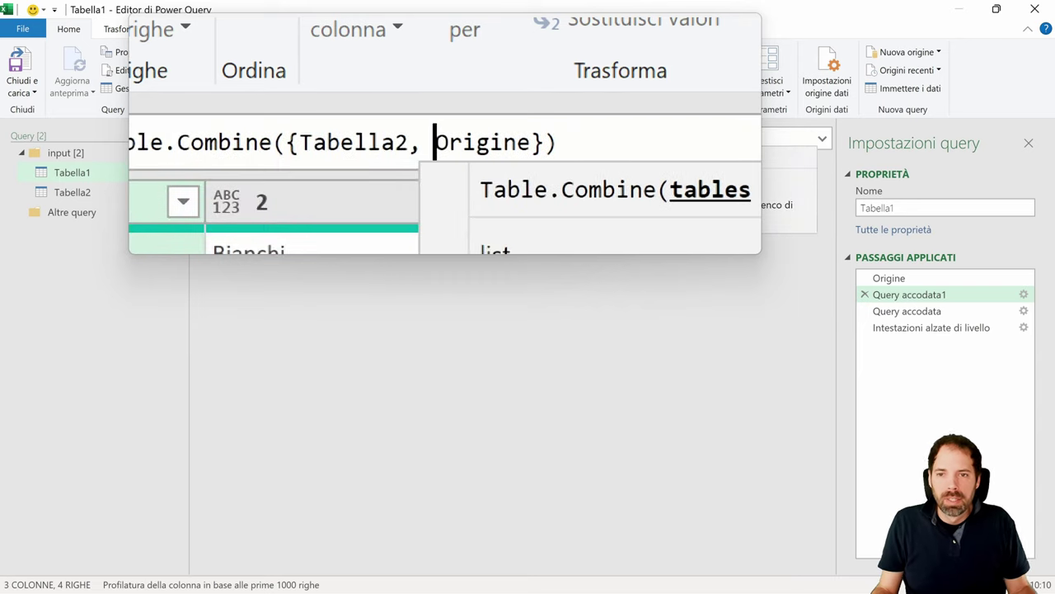
{"action": "key", "text": "Return"}
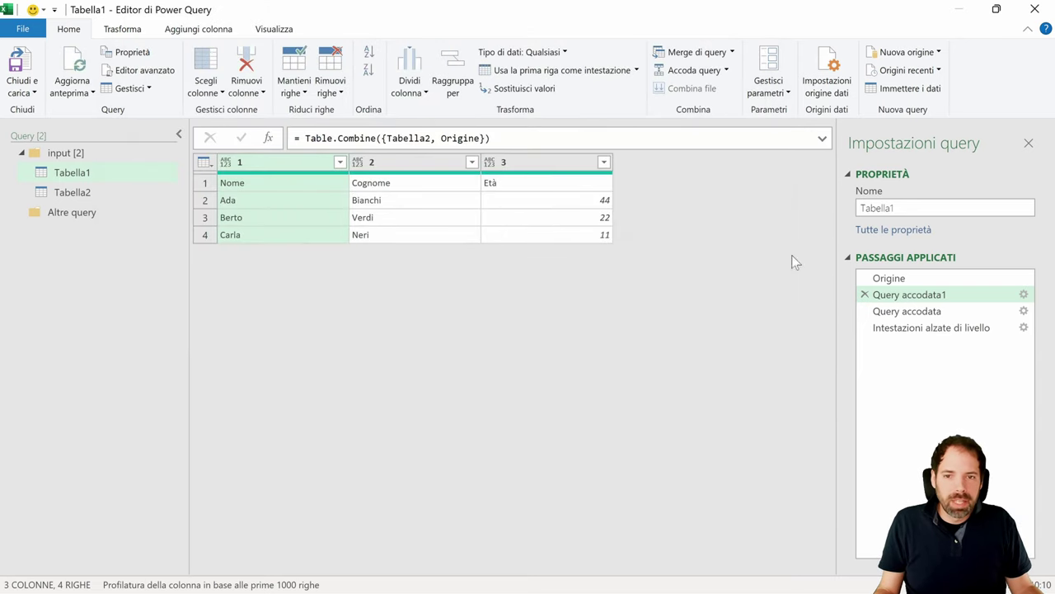
- Inspect the Nome, Cognome, Età values in row 1, then delete the Query accodata1 step
{"action": "left_click", "coordinate": [318, 187]}
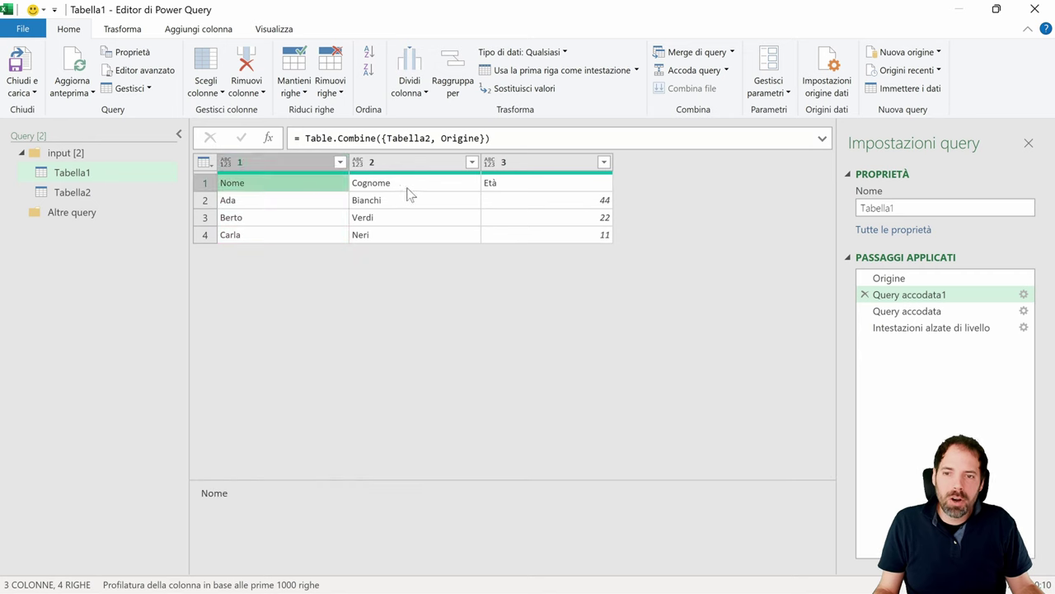
{"action": "left_click", "coordinate": [408, 191]}
{"action": "left_click", "coordinate": [511, 181]}
{"action": "left_click", "coordinate": [290, 181]}
{"action": "left_click", "coordinate": [396, 183]}
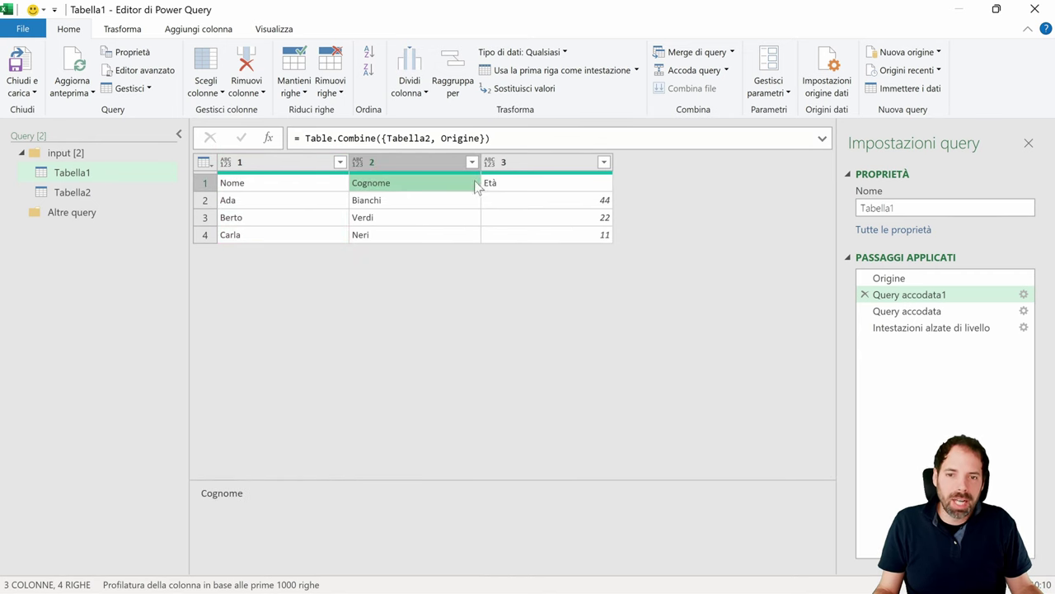
{"action": "left_click", "coordinate": [515, 186]}
{"action": "left_click", "coordinate": [864, 294]}
{"action": "left_click", "coordinate": [622, 351]}
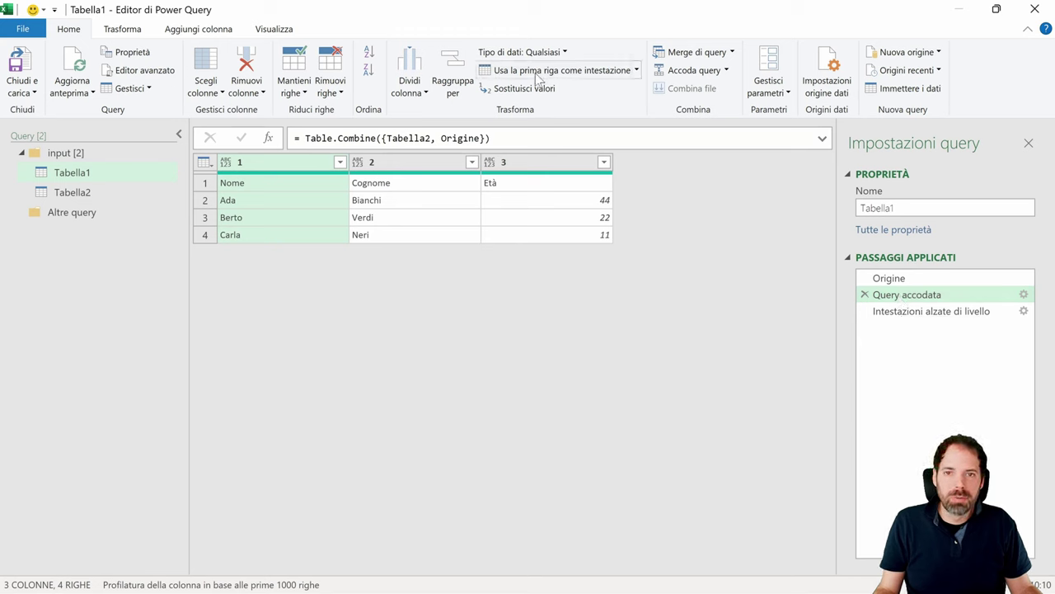
- Try Usa la prima riga come intestazione, then delete the extra Intestazioni alzate di livello1 step
{"action": "left_click", "coordinate": [610, 70]}
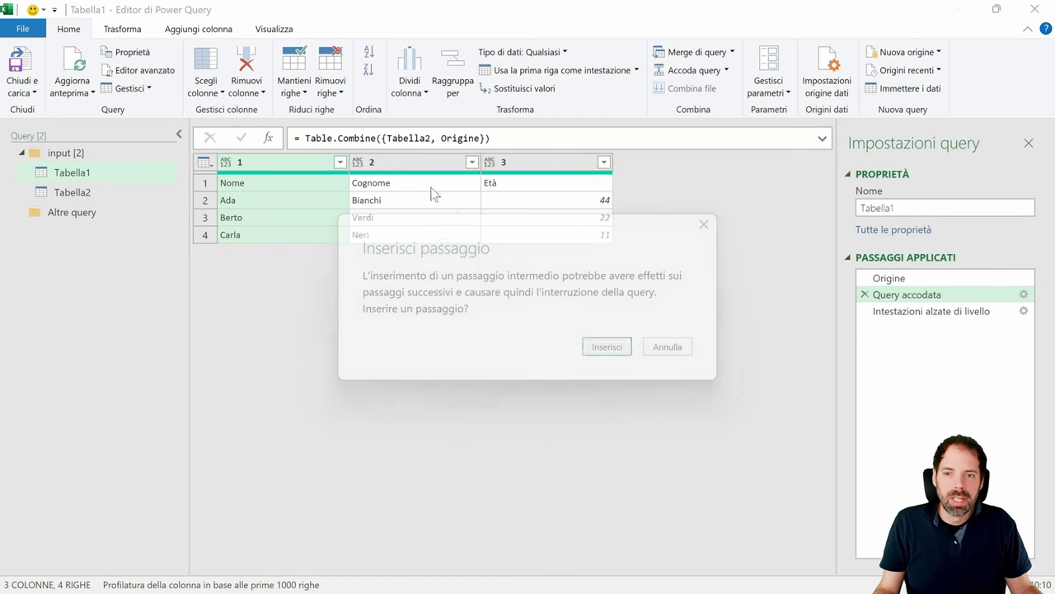
{"action": "left_click", "coordinate": [606, 347]}
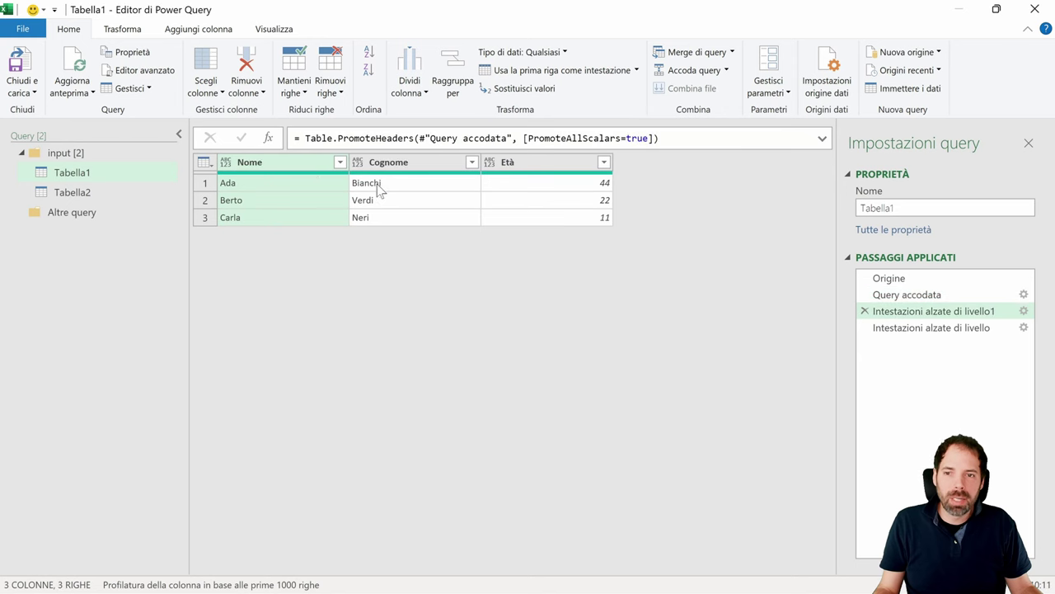
{"action": "left_click", "coordinate": [865, 311]}
{"action": "left_click", "coordinate": [601, 346]}
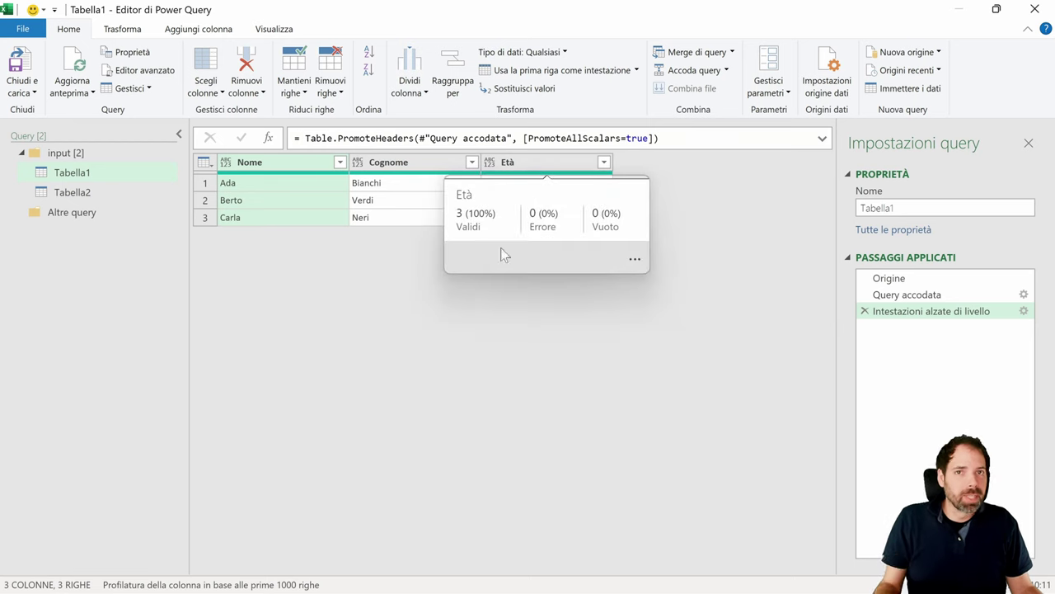
- Set the Nome and Cognome columns to Testo and Età to Numero intero
{"action": "left_click", "coordinate": [410, 169], "text": "ctrl"}
{"action": "right_click", "coordinate": [281, 164]}
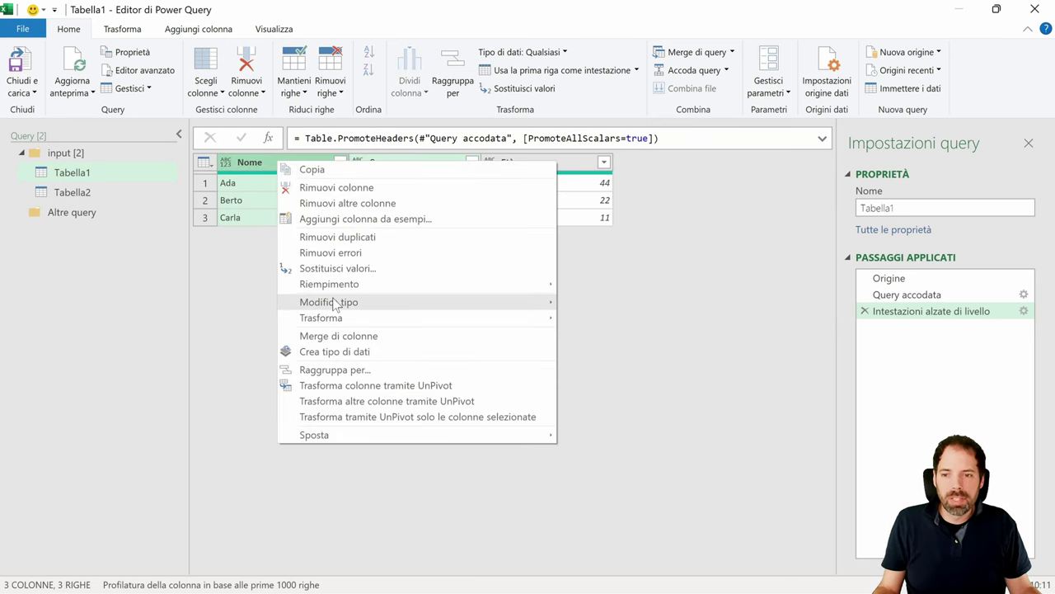
{"action": "mouse_move", "coordinate": [336, 306]}
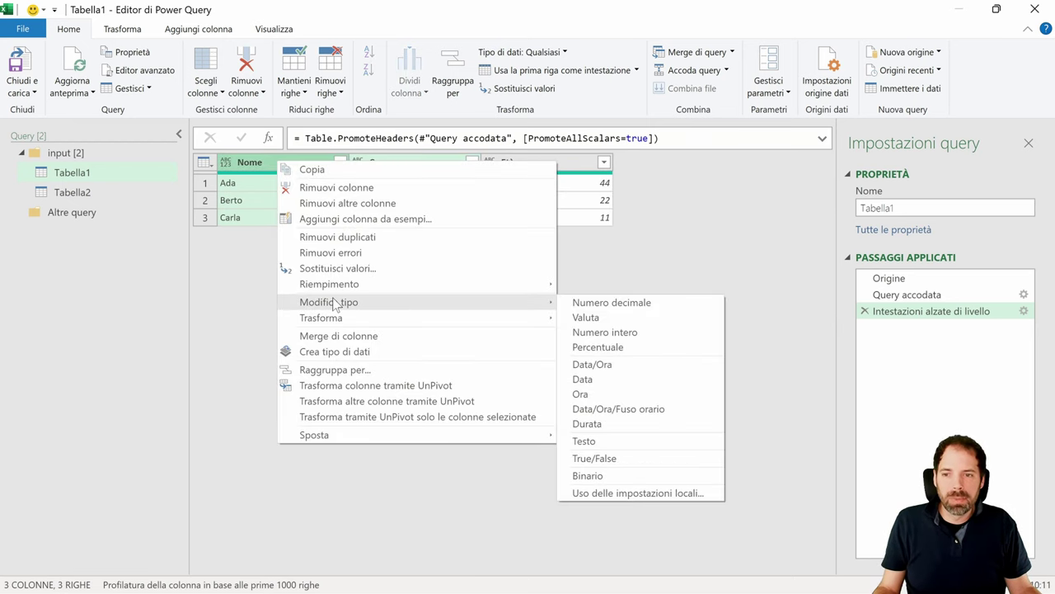
{"action": "left_click", "coordinate": [583, 441]}
{"action": "left_click", "coordinate": [523, 160]}
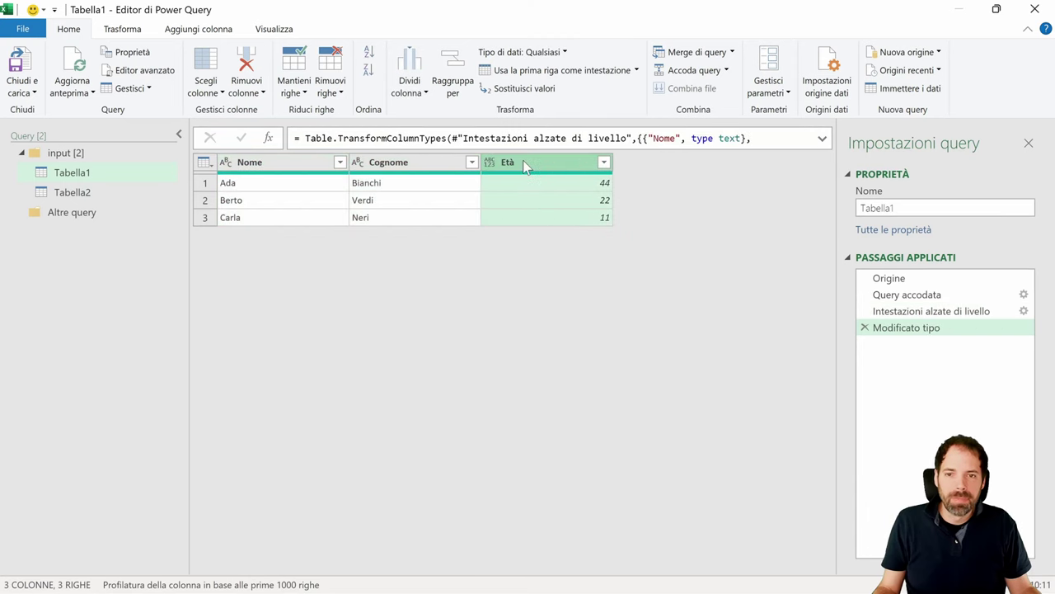
{"action": "left_click", "coordinate": [490, 162]}
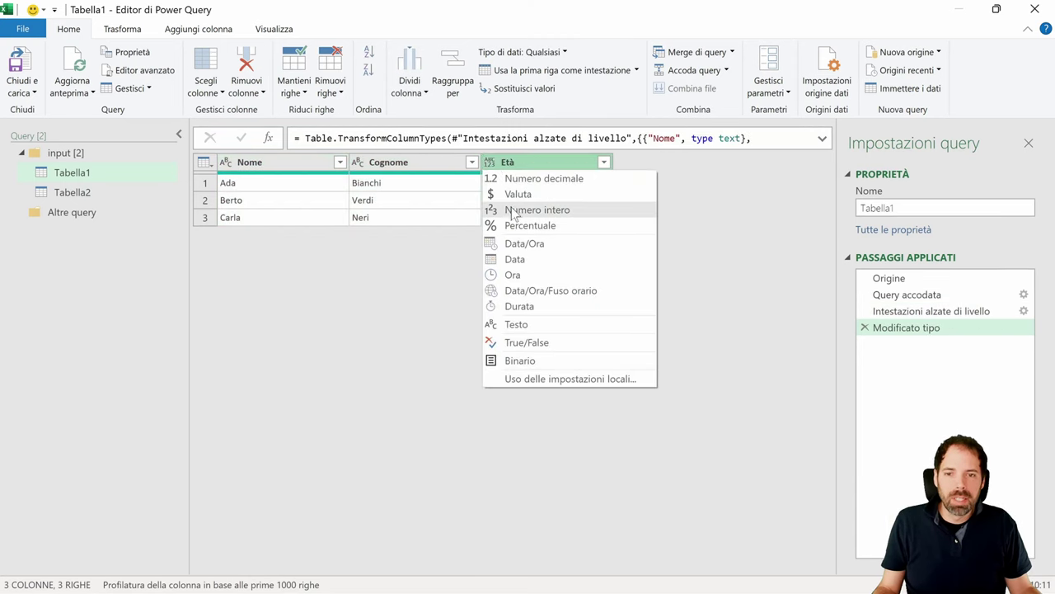
{"action": "left_click", "coordinate": [511, 209]}
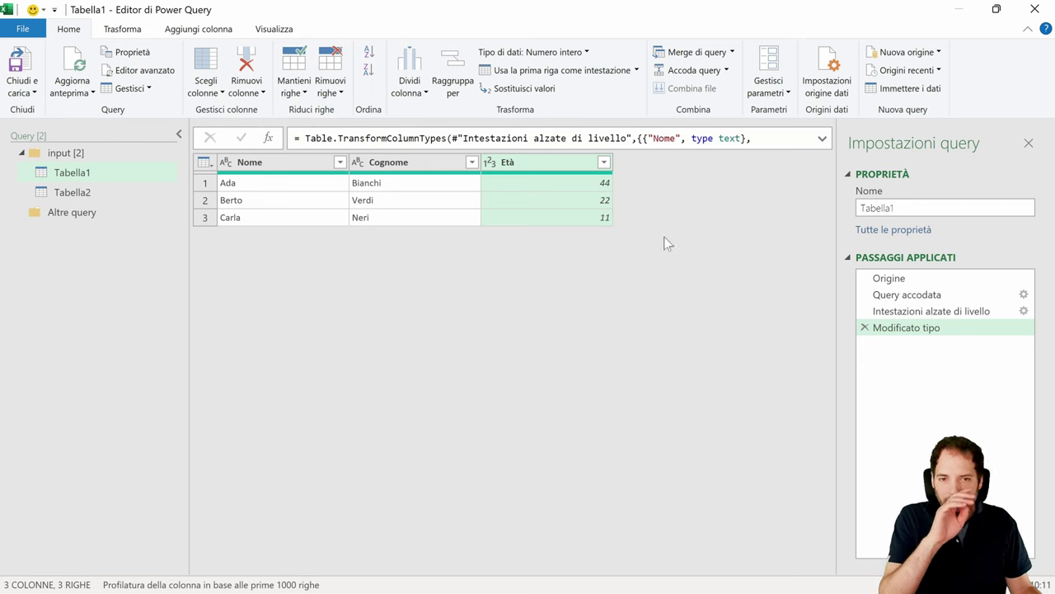
- Review the hard-coded column types in the type-change formula, then Chiudi e carica
{"action": "left_click", "coordinate": [822, 139]}
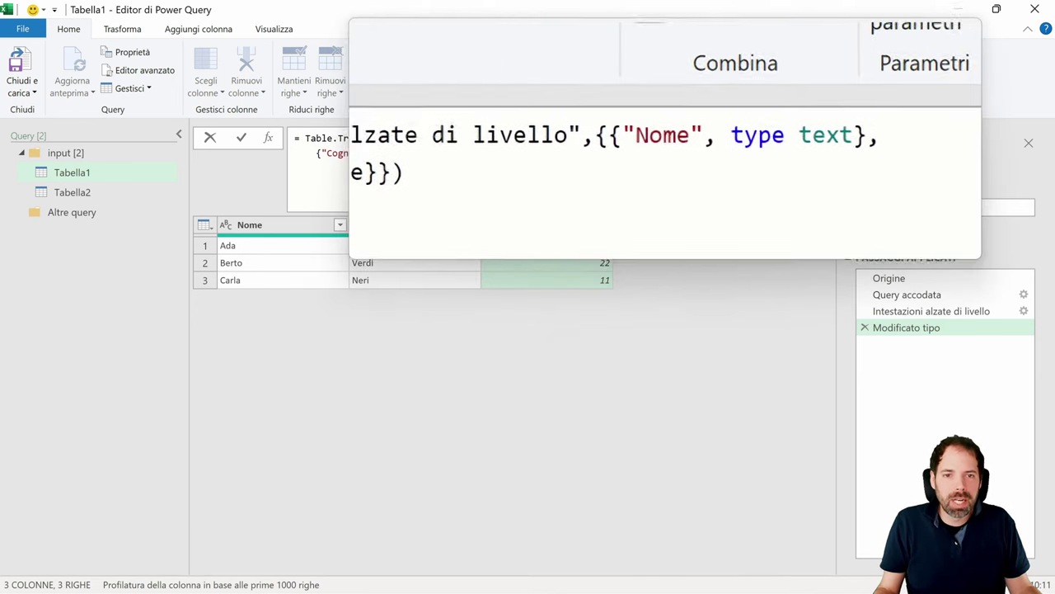
{"action": "left_click_drag", "start_coordinate": [654, 139], "coordinate": [740, 139]}
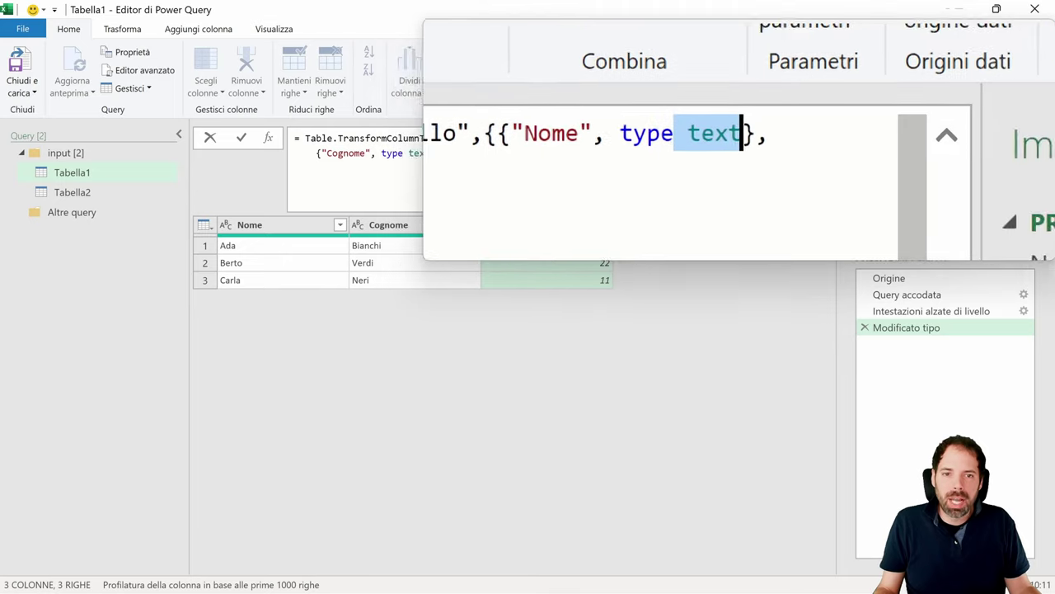
{"action": "left_click_drag", "start_coordinate": [316, 155], "coordinate": [360, 155]}
{"action": "left_click", "coordinate": [409, 155]}
{"action": "left_click_drag", "start_coordinate": [456, 153], "coordinate": [544, 153]}
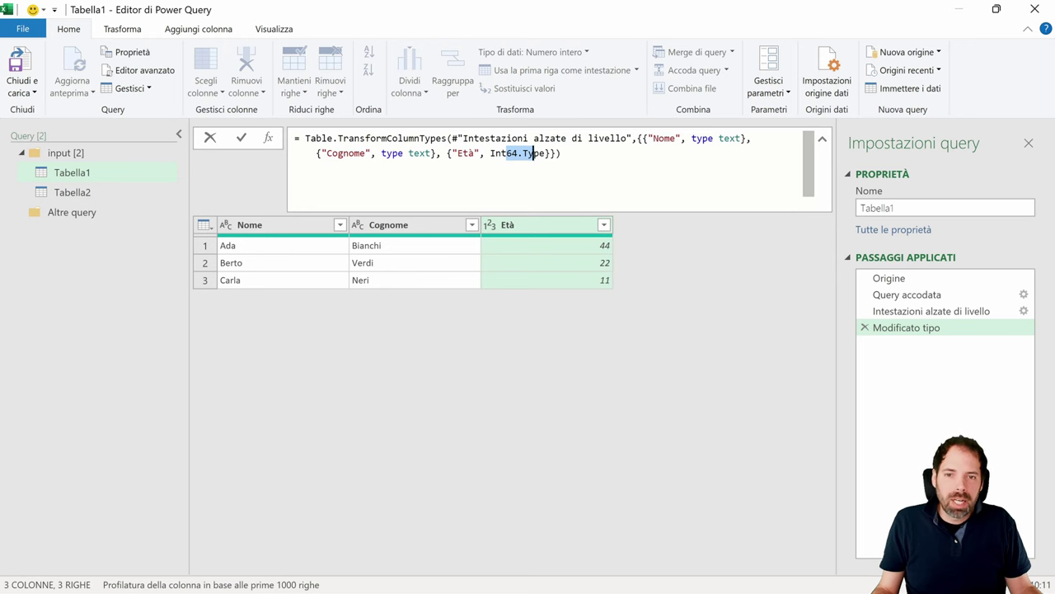
{"action": "left_click", "coordinate": [560, 153]}
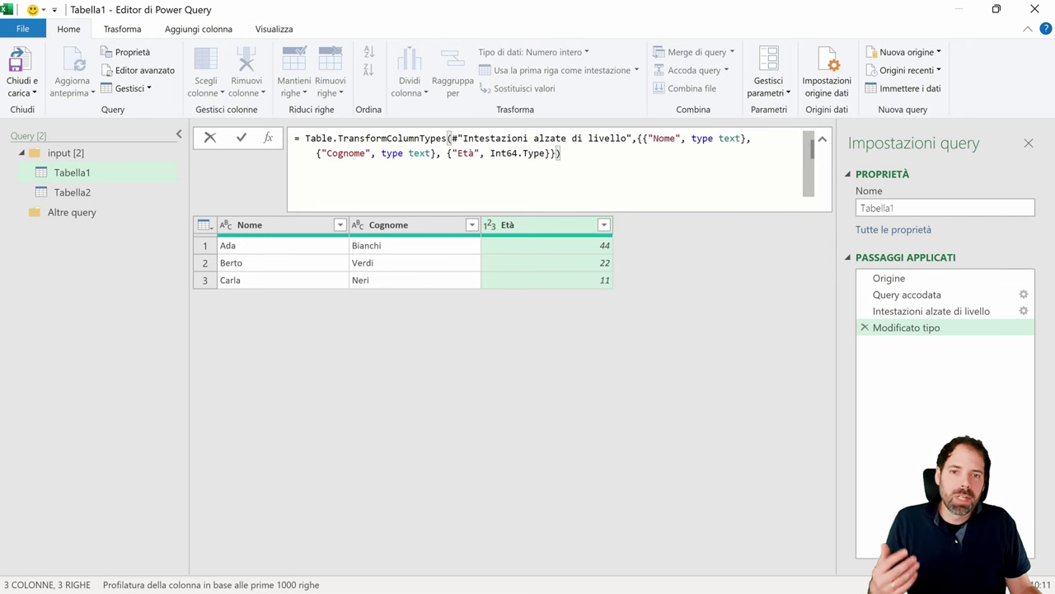
{"action": "left_click", "coordinate": [23, 74]}
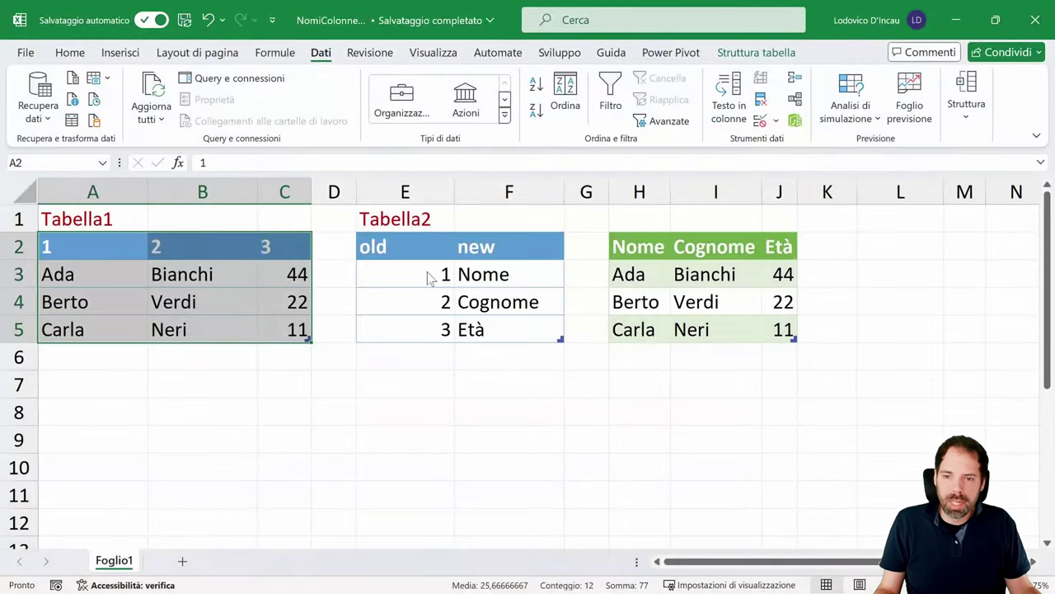
- Change F3 from Nome to Name, refresh all queries, and reopen the Power Query editor
{"action": "left_click", "coordinate": [478, 274]}
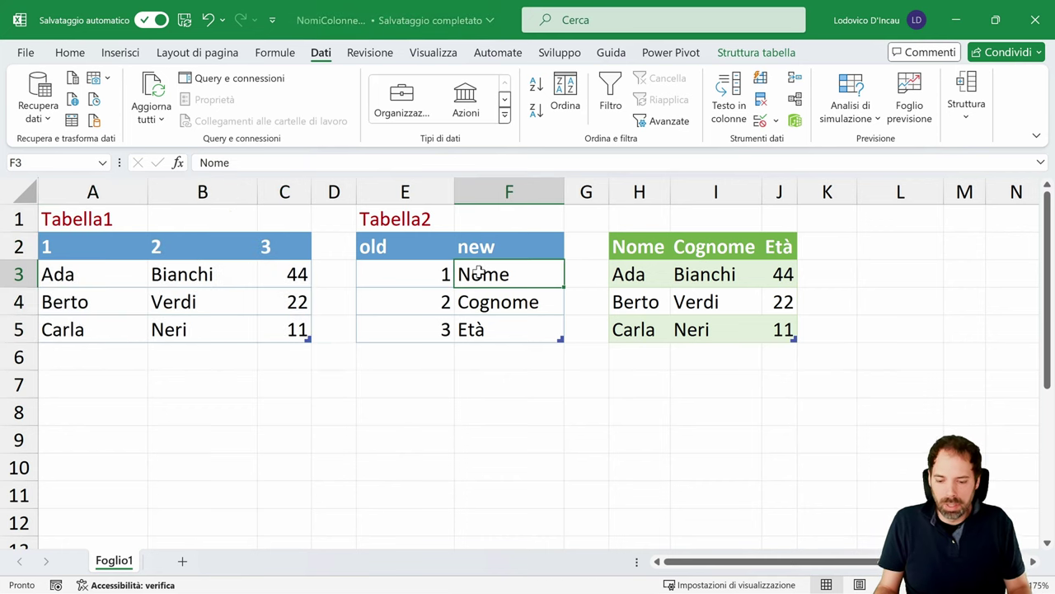
{"action": "type", "text": "Name"}
{"action": "key", "text": "Return"}
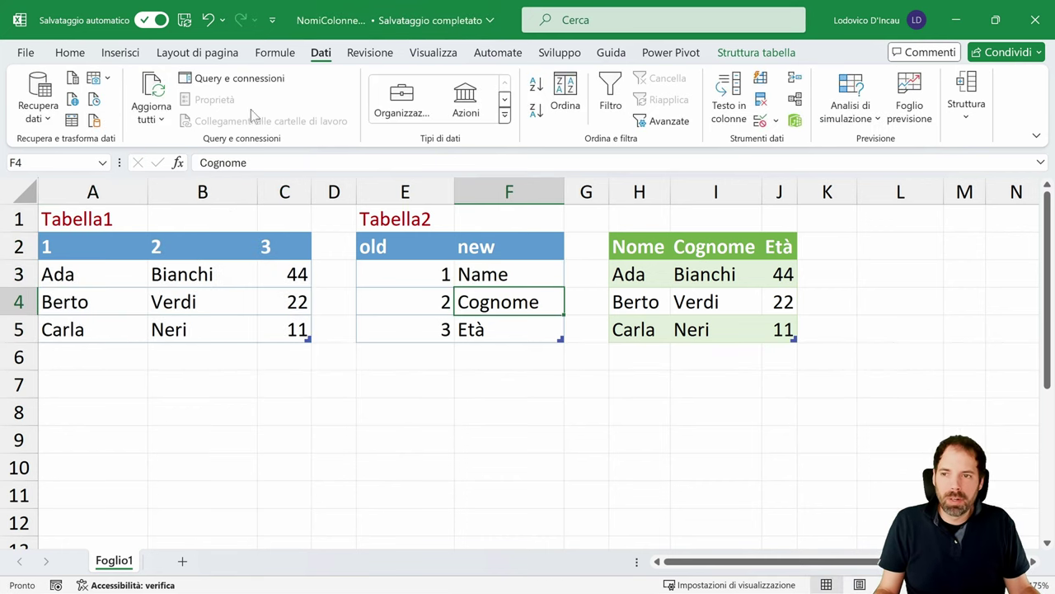
{"action": "left_click", "coordinate": [155, 94]}
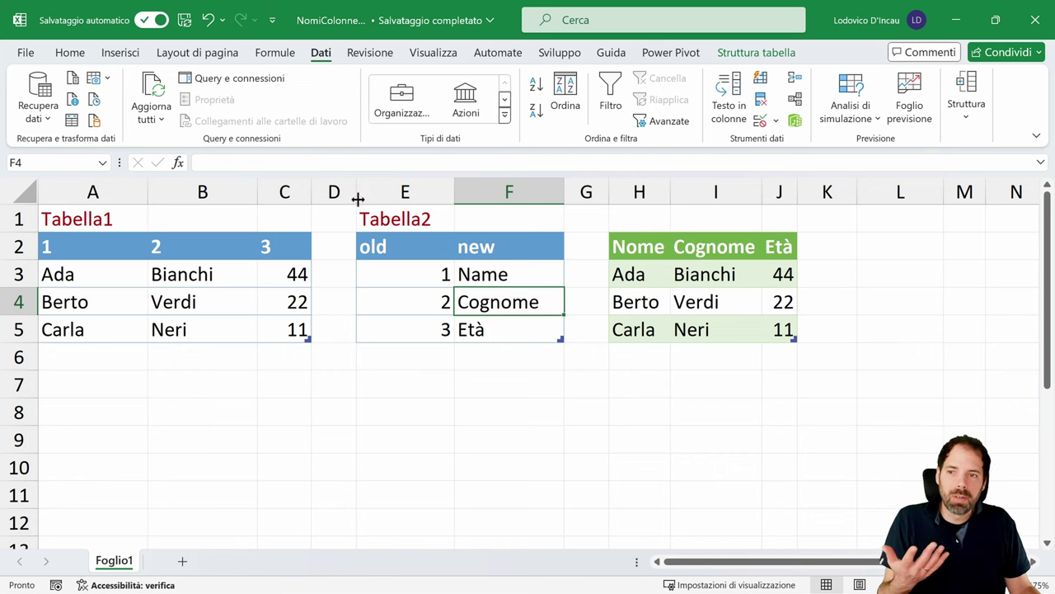
{"action": "left_click", "coordinate": [660, 245]}
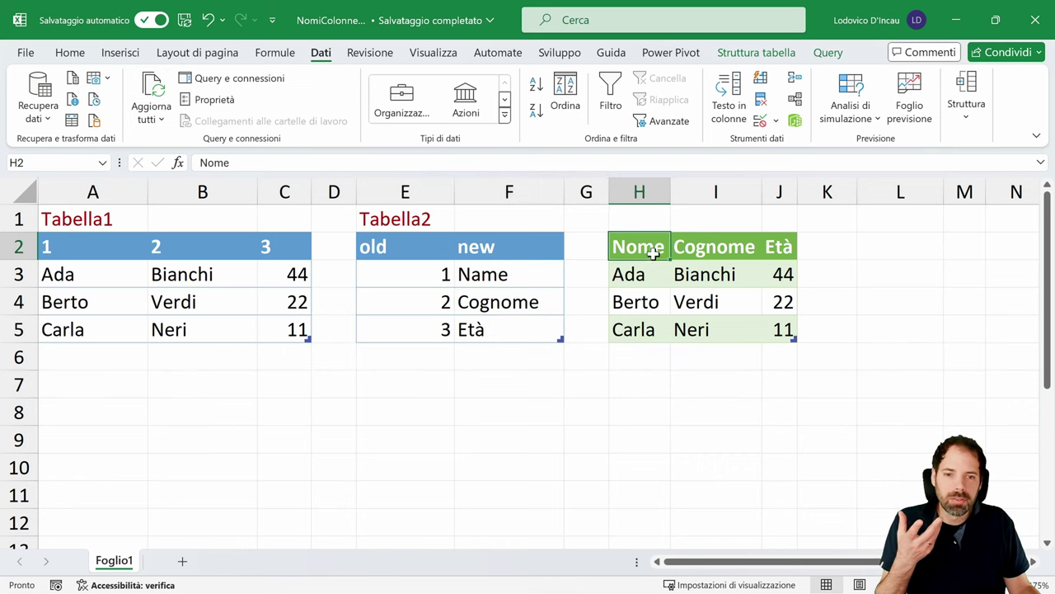
{"action": "left_click", "coordinate": [462, 245]}
{"action": "left_click", "coordinate": [33, 118]}
{"action": "left_click", "coordinate": [132, 385]}
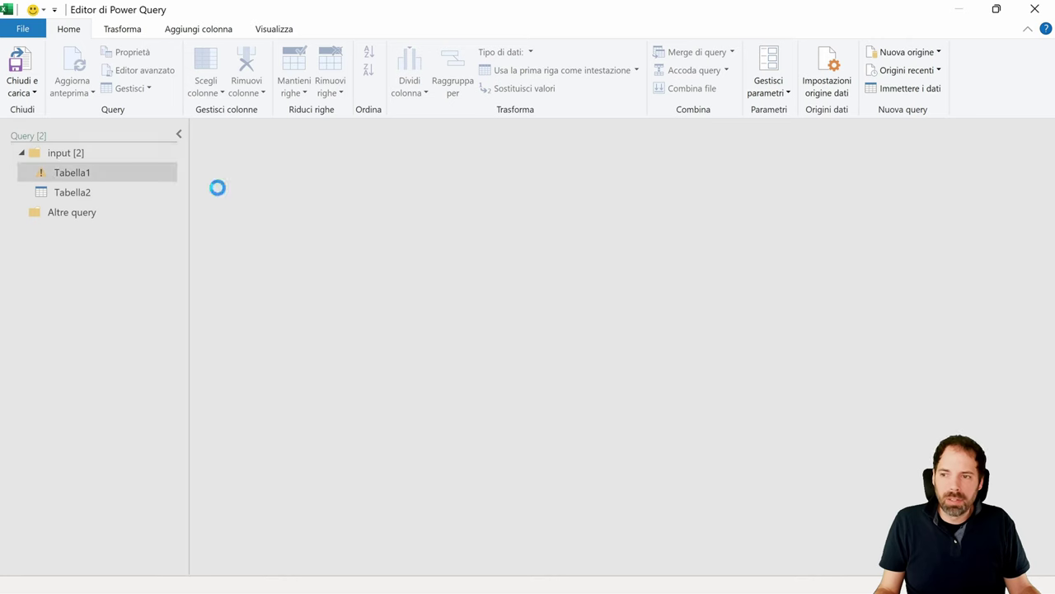
- Delete Tabella1's failing Modificato tipo step and load the query back to the sheet
{"action": "left_click", "coordinate": [919, 328]}
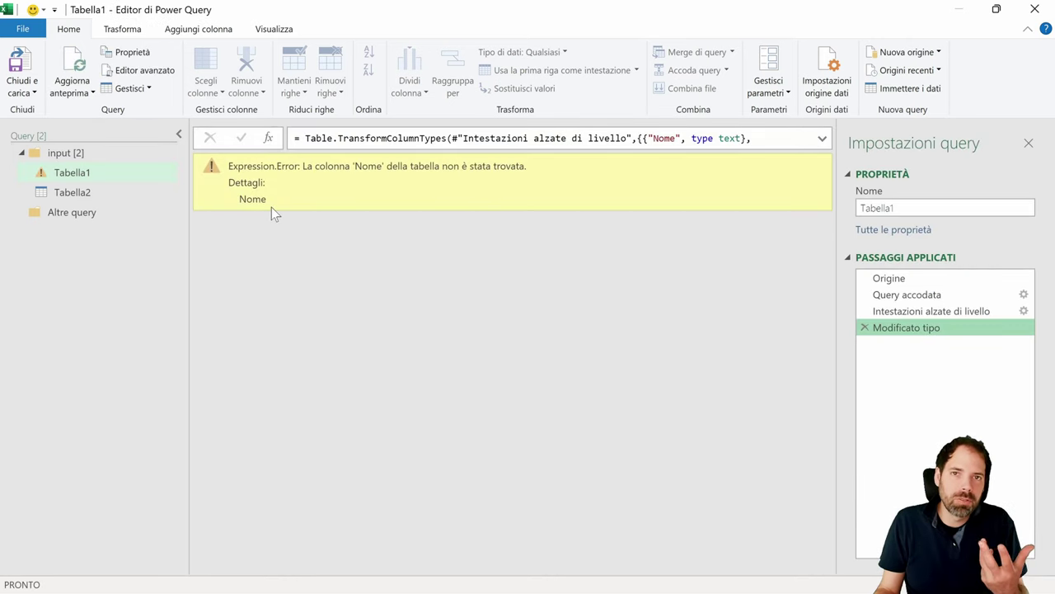
{"action": "left_click", "coordinate": [864, 328]}
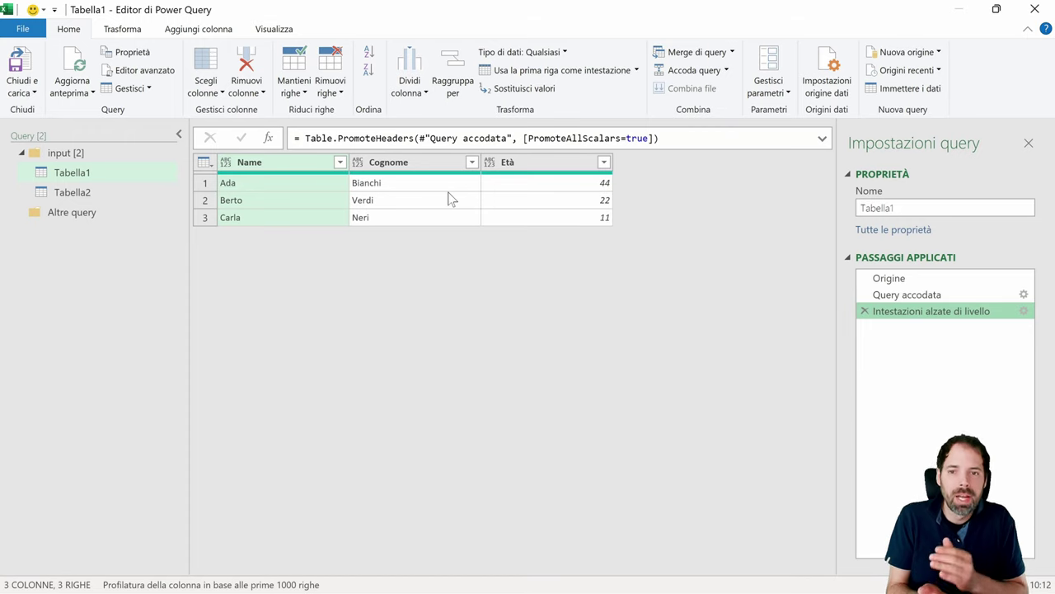
{"action": "left_click", "coordinate": [20, 66]}
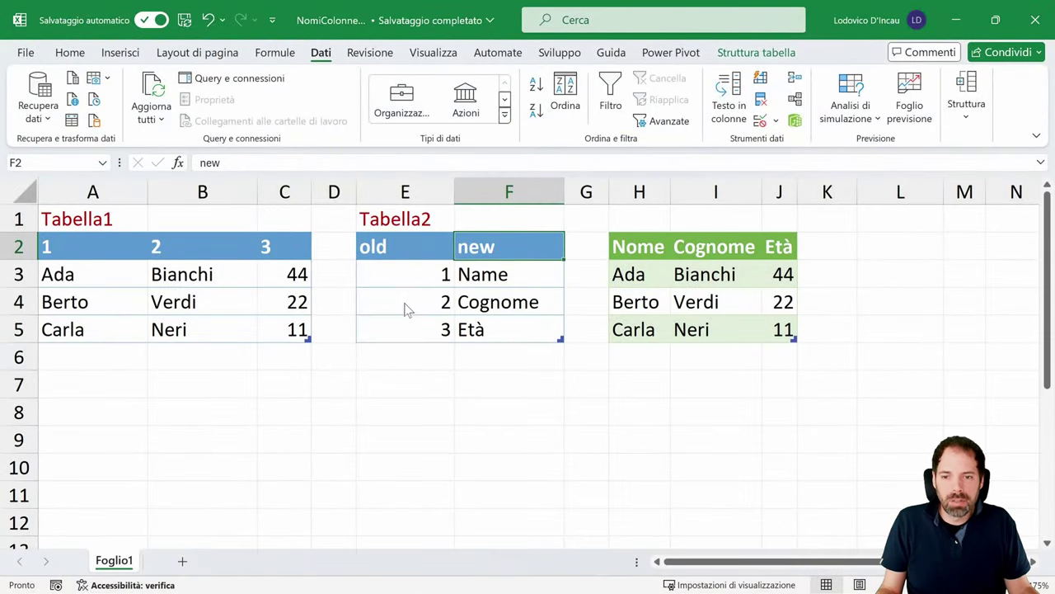
- Switch to the dynamic version of the workbook and select Tabella1's first header
{"action": "mouse_move", "coordinate": [491, 581]}
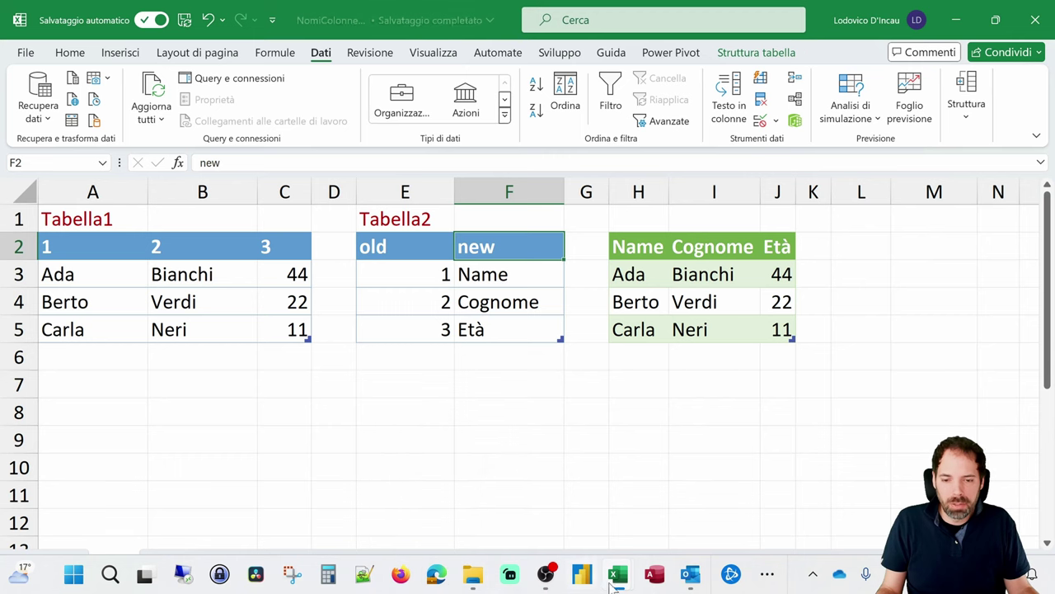
{"action": "mouse_move", "coordinate": [618, 575]}
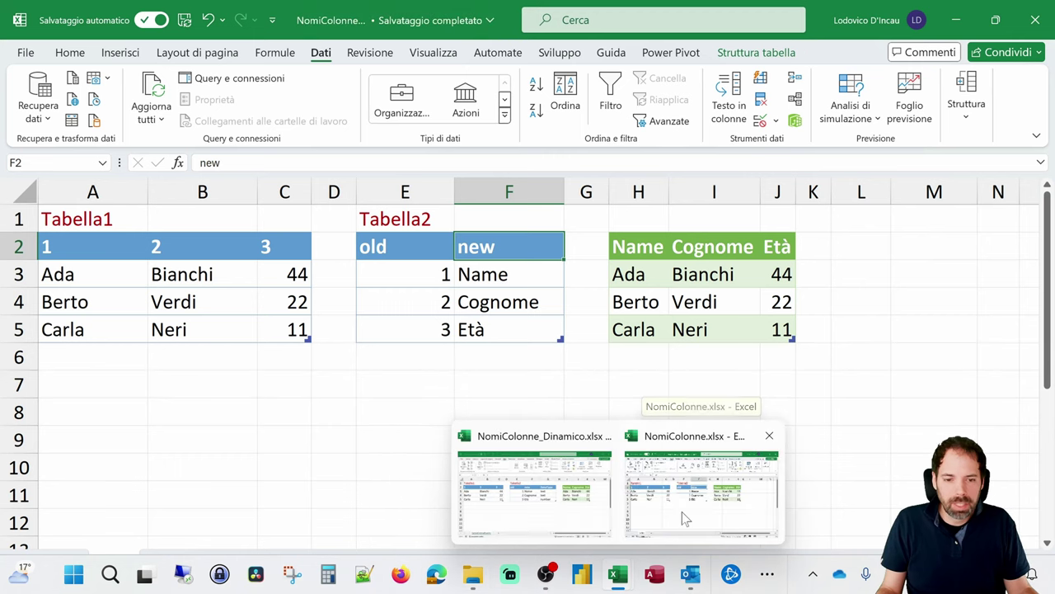
{"action": "left_click", "coordinate": [536, 493]}
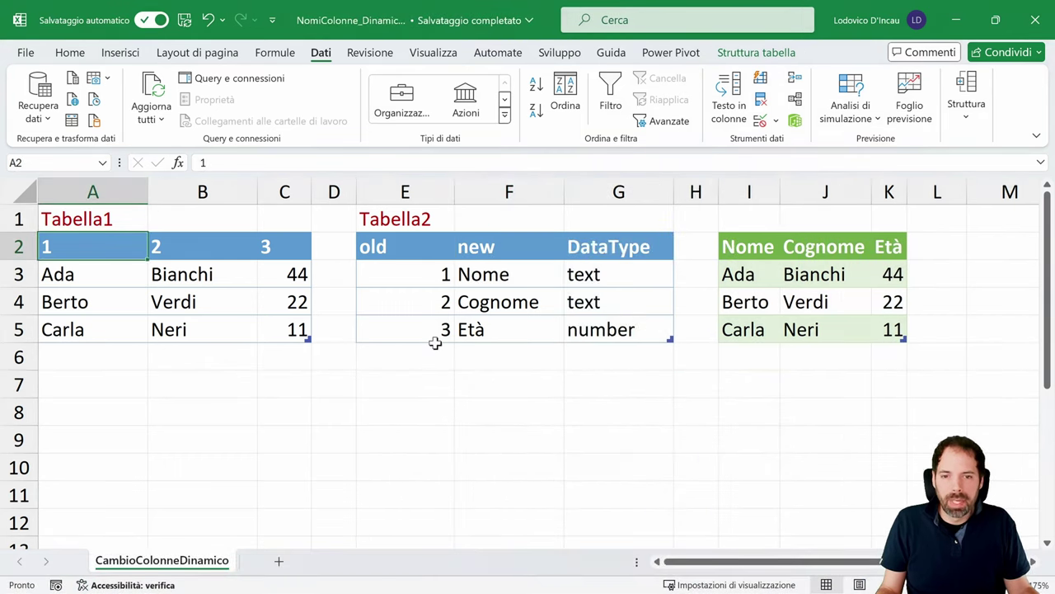
{"action": "left_click", "coordinate": [440, 404]}
{"action": "left_click", "coordinate": [114, 240]}
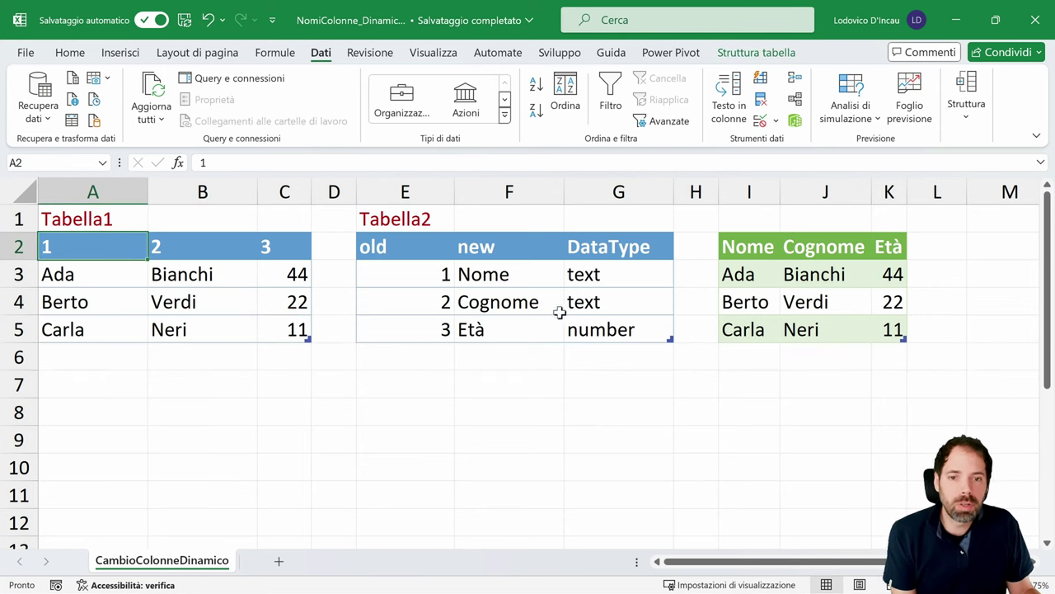
- Point out Tabella2's DataType column: text for Nome and Cognome, number for Età
{"action": "left_click", "coordinate": [612, 231]}
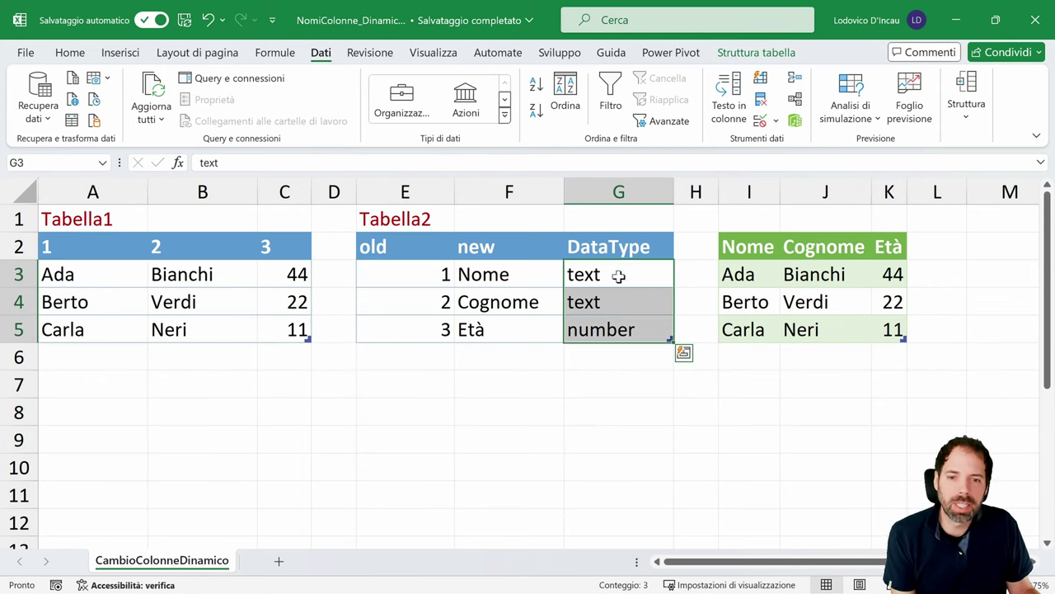
{"action": "left_click", "coordinate": [617, 275]}
{"action": "left_click", "coordinate": [608, 306]}
{"action": "left_click", "coordinate": [608, 318]}
{"action": "left_click", "coordinate": [609, 272]}
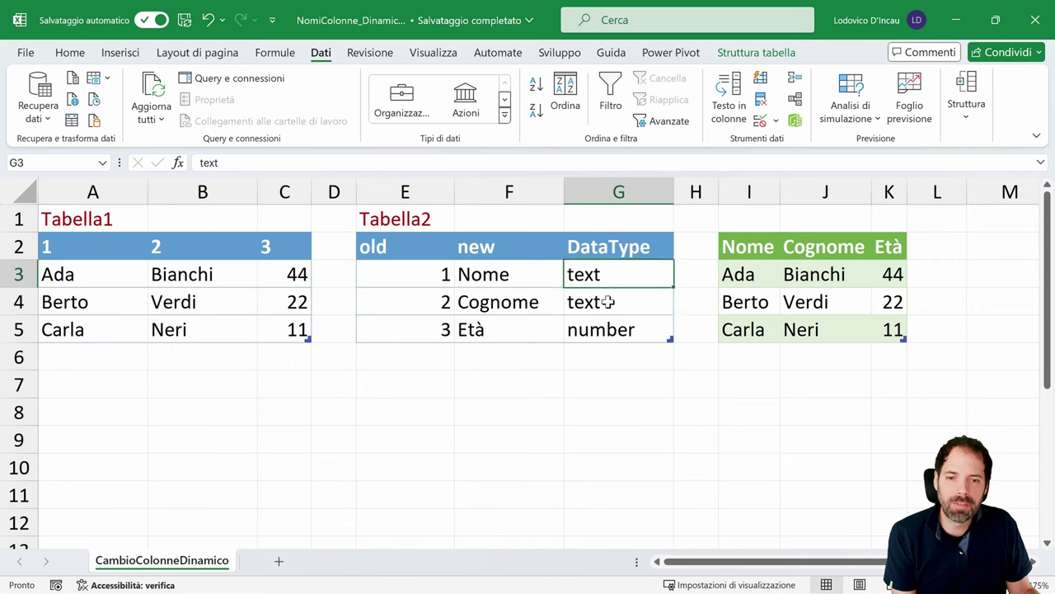
{"action": "left_click", "coordinate": [608, 302]}
{"action": "left_click", "coordinate": [603, 330]}
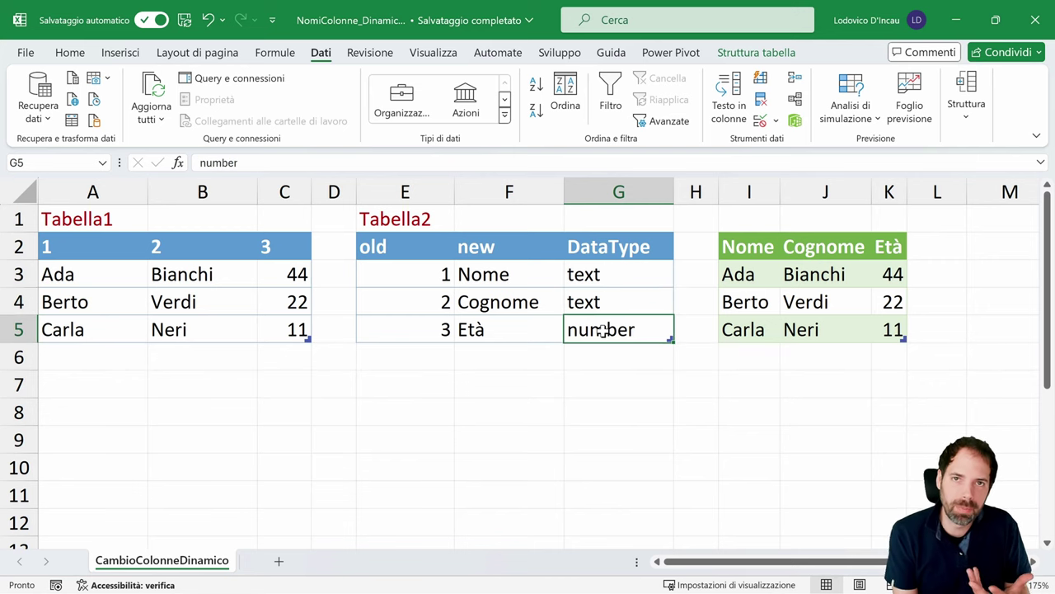
{"action": "left_click", "coordinate": [506, 237]}
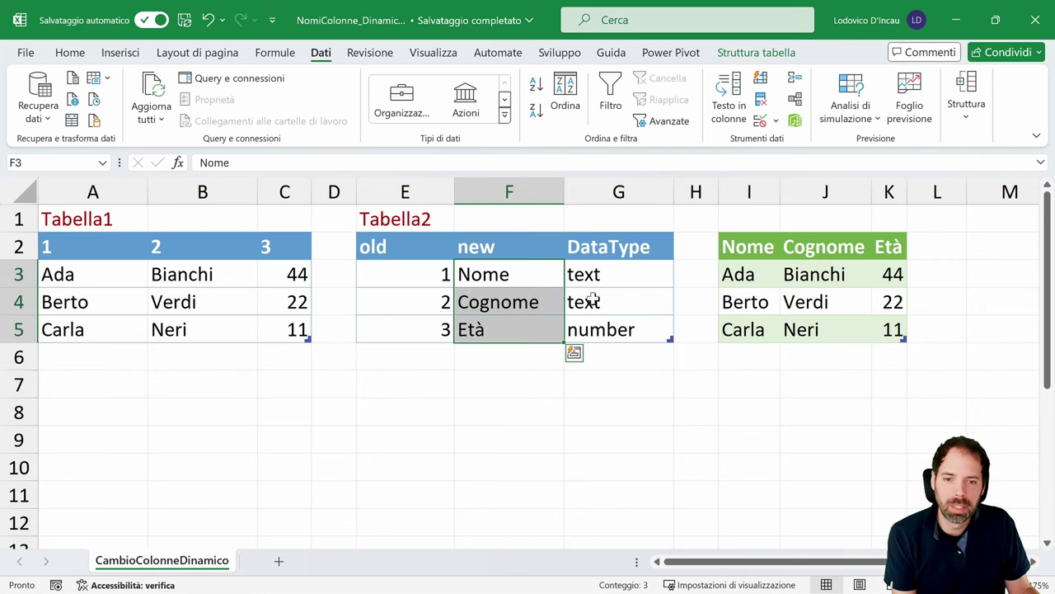
{"action": "left_click", "coordinate": [625, 235]}
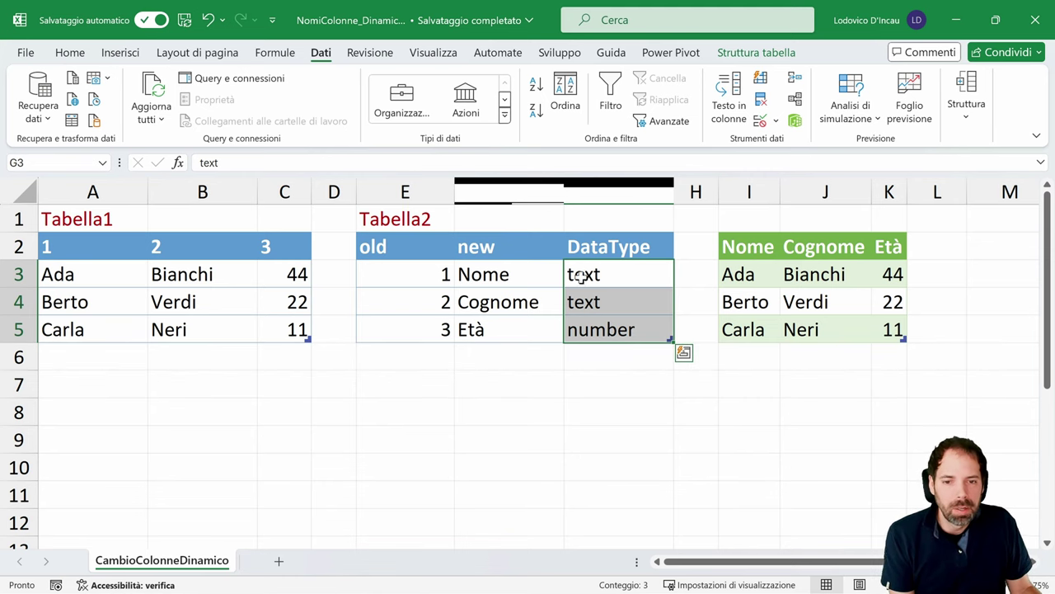
{"action": "left_click", "coordinate": [616, 285]}
{"action": "left_click", "coordinate": [610, 330]}
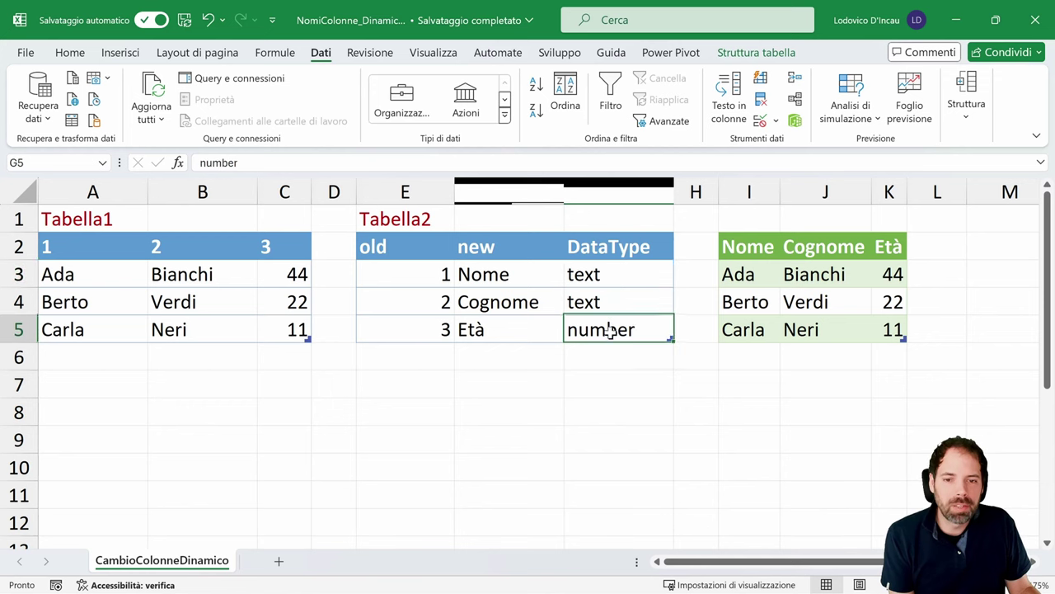
{"action": "left_click", "coordinate": [582, 275]}
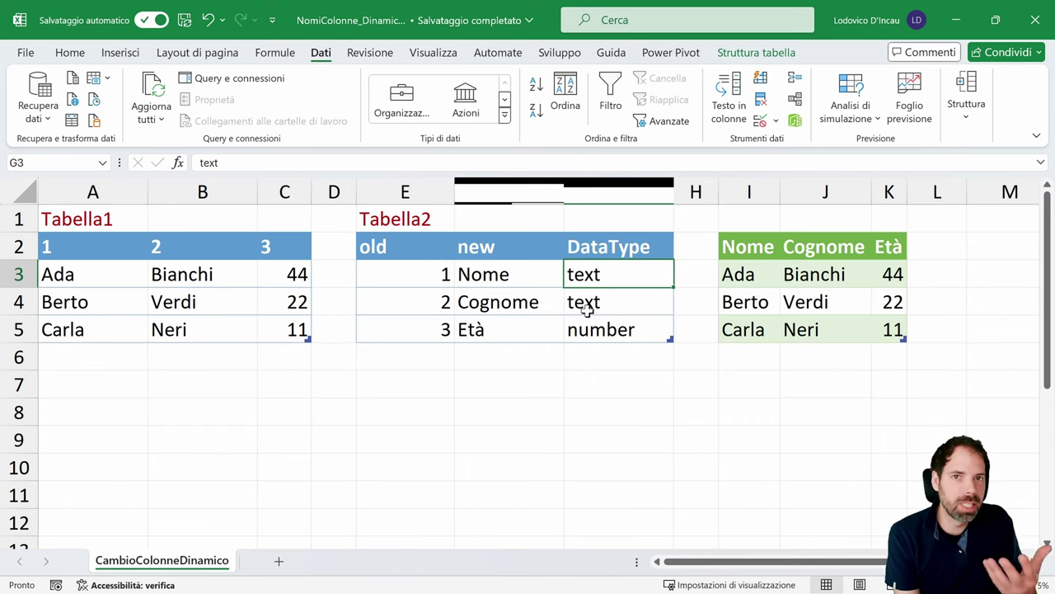
- Select Tabella2's old header, DataType values and Nome cell, then launch the Power Query editor
{"action": "left_click", "coordinate": [437, 254]}
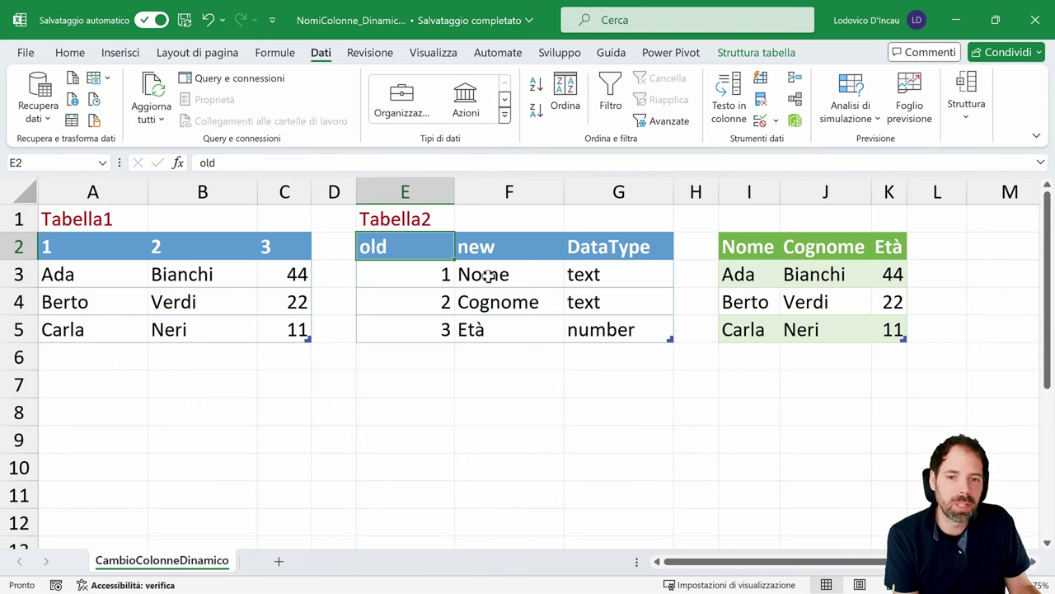
{"action": "left_click_drag", "start_coordinate": [612, 273], "coordinate": [608, 330]}
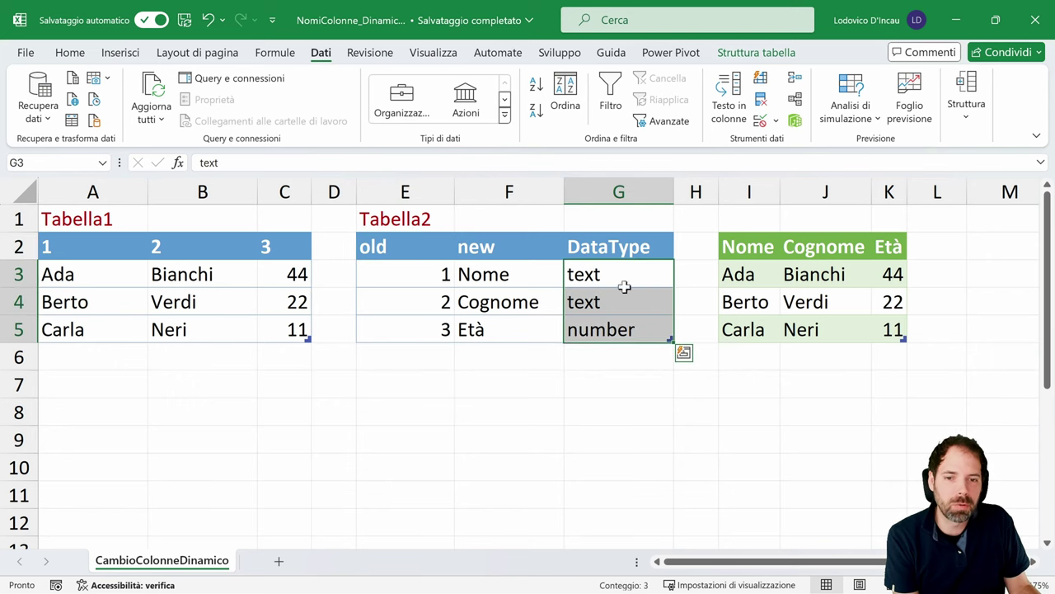
{"action": "left_click", "coordinate": [498, 277]}
{"action": "left_click", "coordinate": [409, 255]}
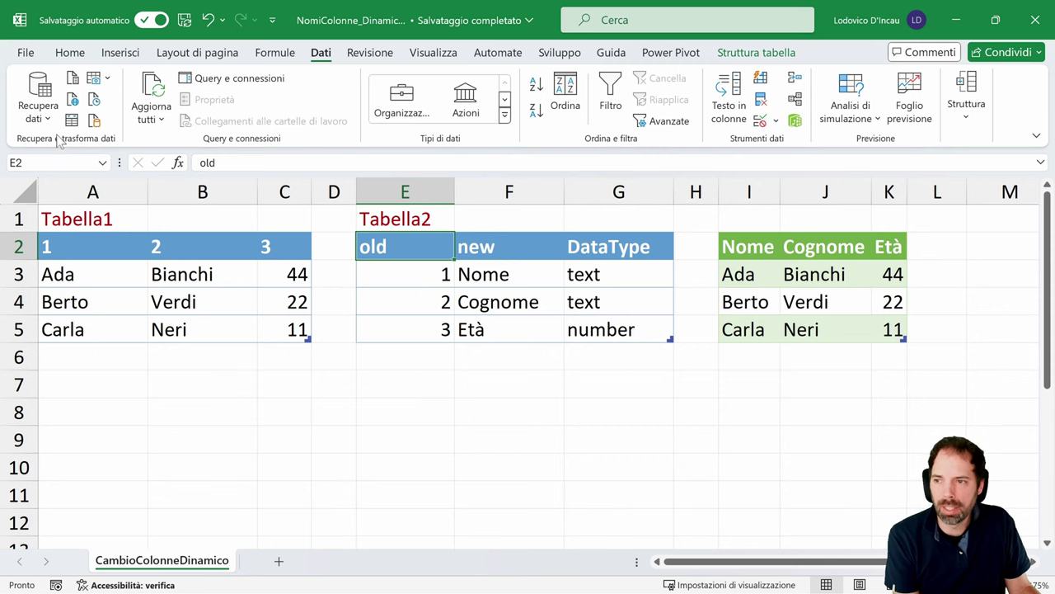
{"action": "left_click", "coordinate": [40, 106]}
{"action": "left_click", "coordinate": [126, 385]}
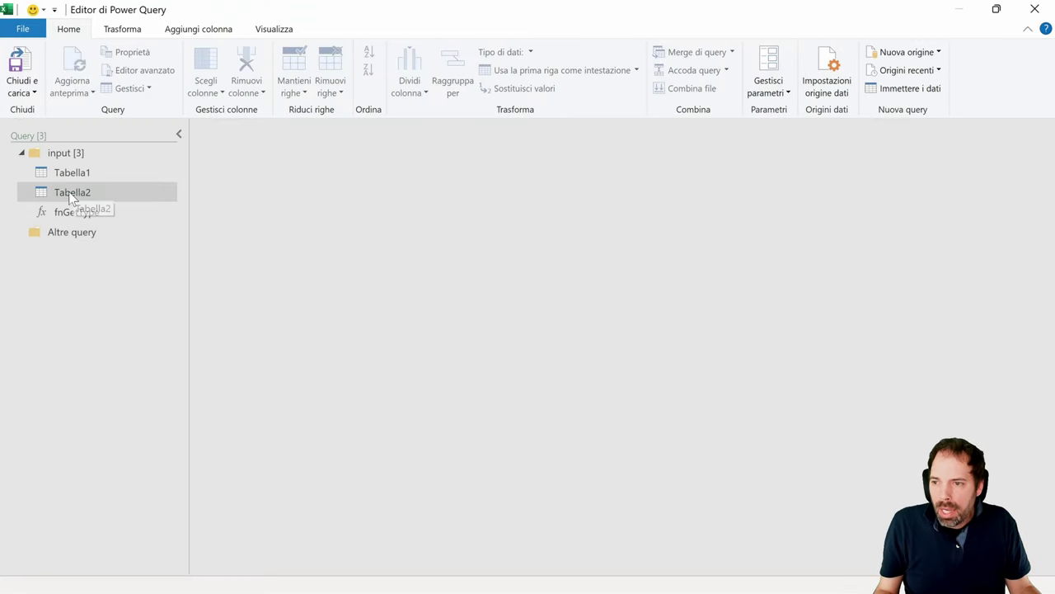
- Compare Tabella2's mapping (1, 2, 3 to Nome, Cognome, Età) with Tabella1's Origine data, ending on Tabella2
{"action": "left_click", "coordinate": [76, 192]}
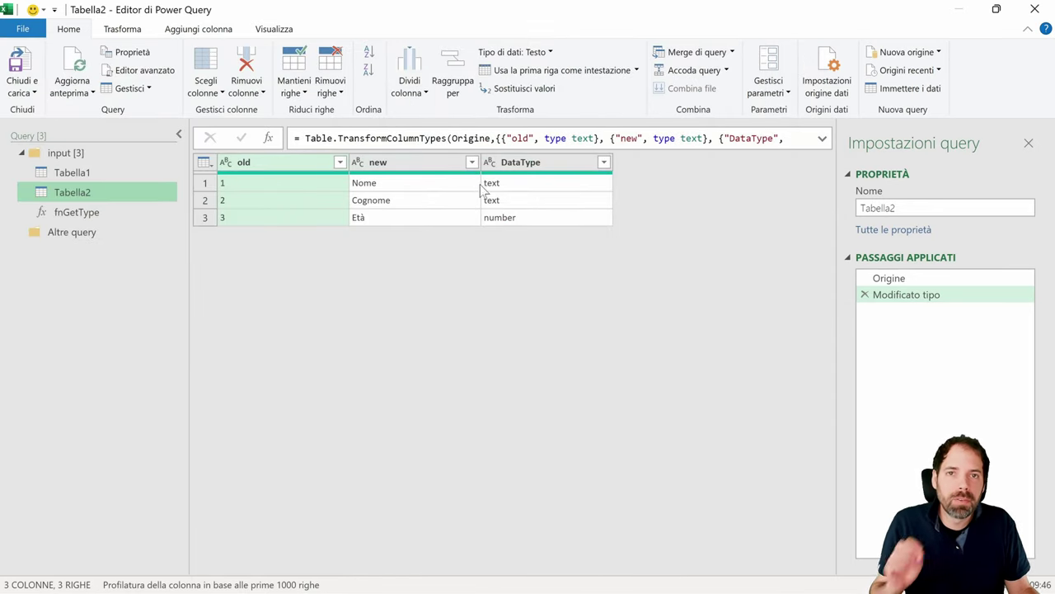
{"action": "left_click", "coordinate": [314, 318]}
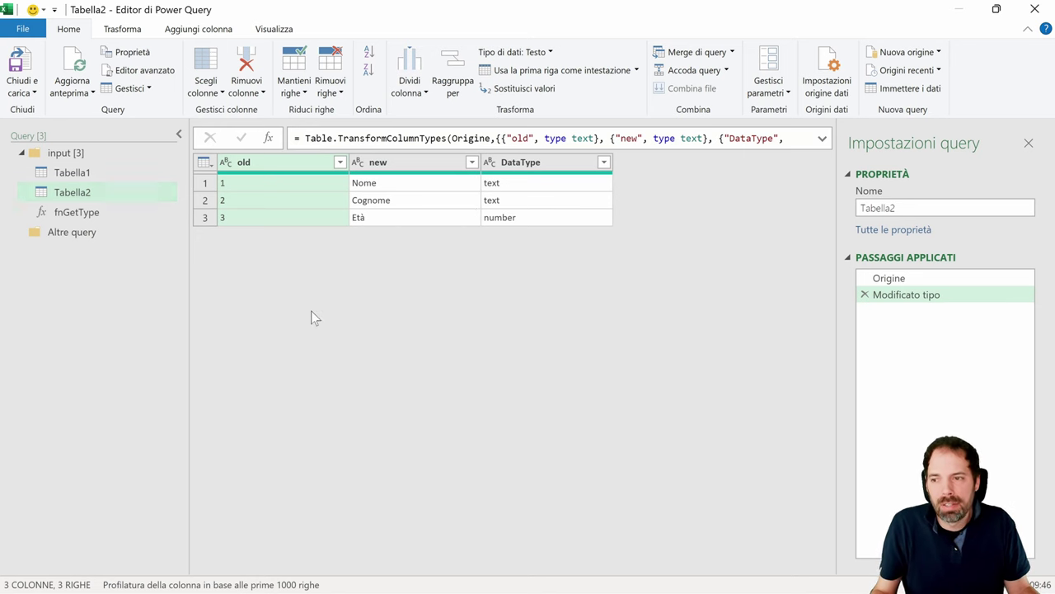
{"action": "left_click", "coordinate": [75, 172]}
{"action": "left_click", "coordinate": [897, 278]}
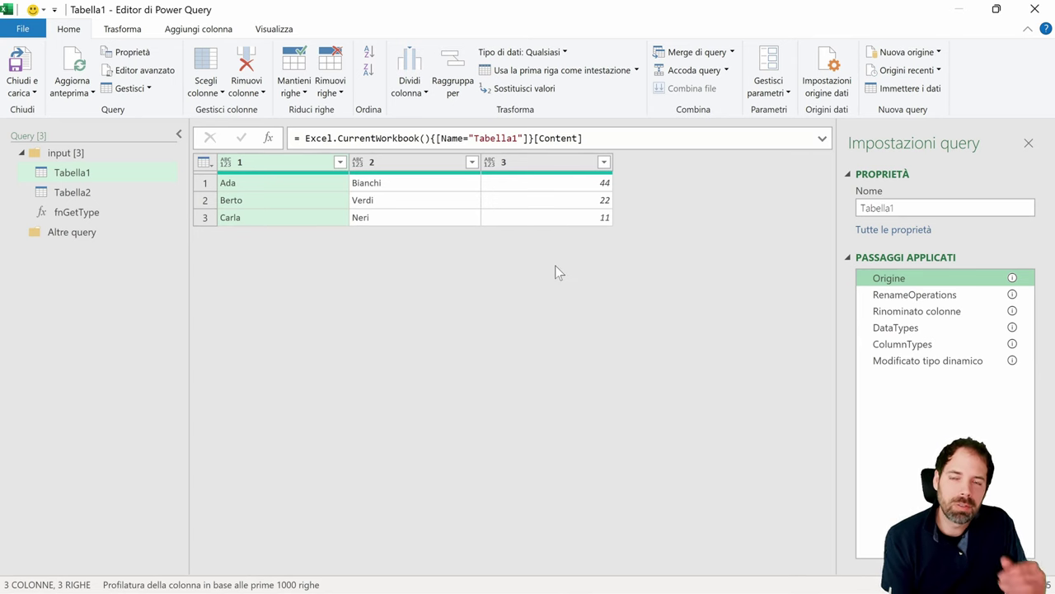
{"action": "left_click", "coordinate": [153, 195]}
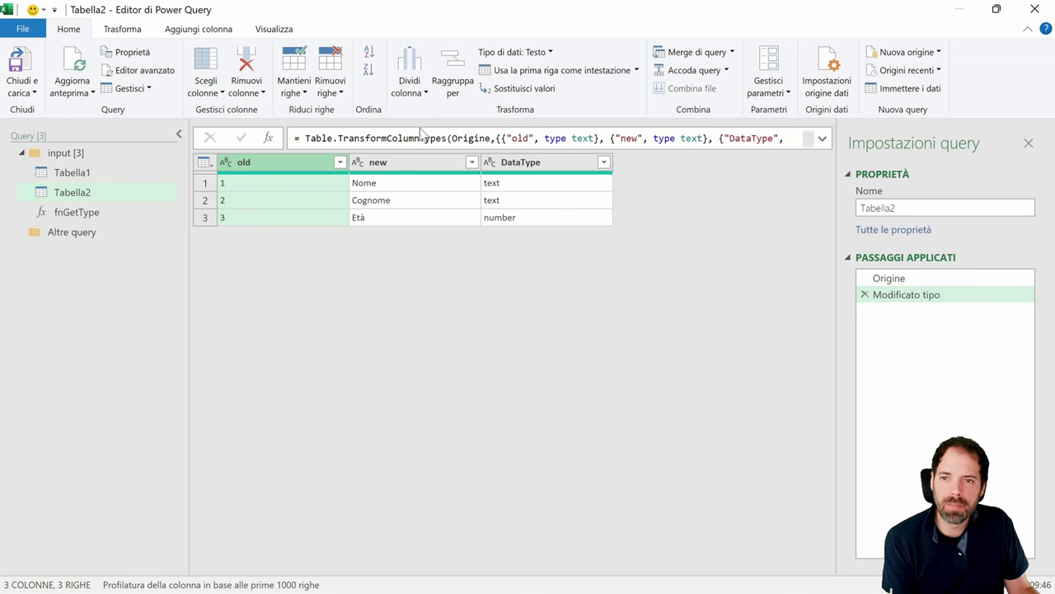
- Pivot Tabella2's old column using new as the values column with Non aggregare
{"action": "left_click", "coordinate": [125, 29]}
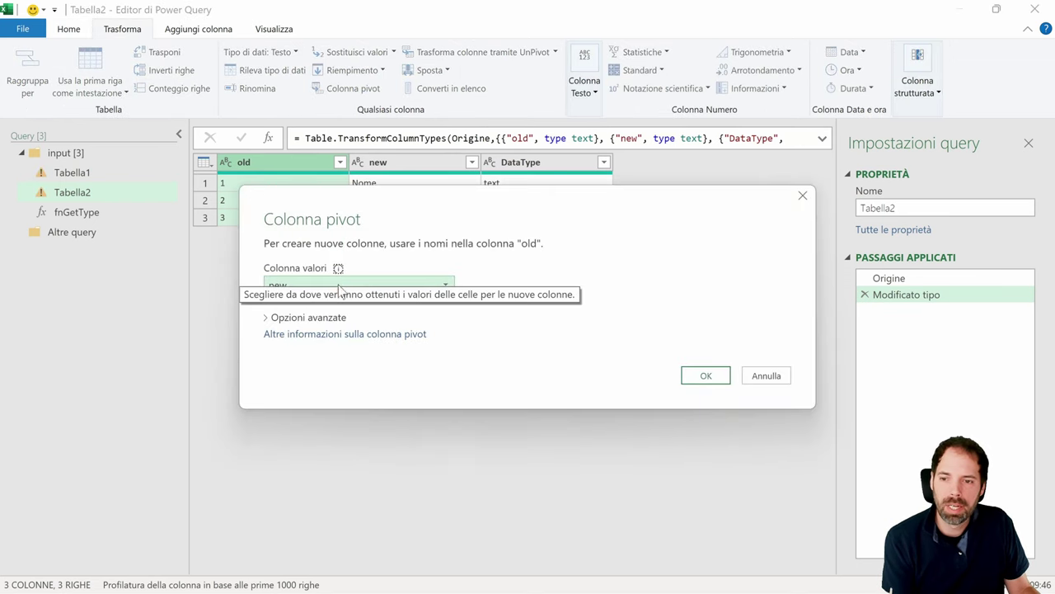
{"action": "left_click", "coordinate": [344, 284]}
{"action": "left_click", "coordinate": [330, 301]}
{"action": "left_click", "coordinate": [322, 318]}
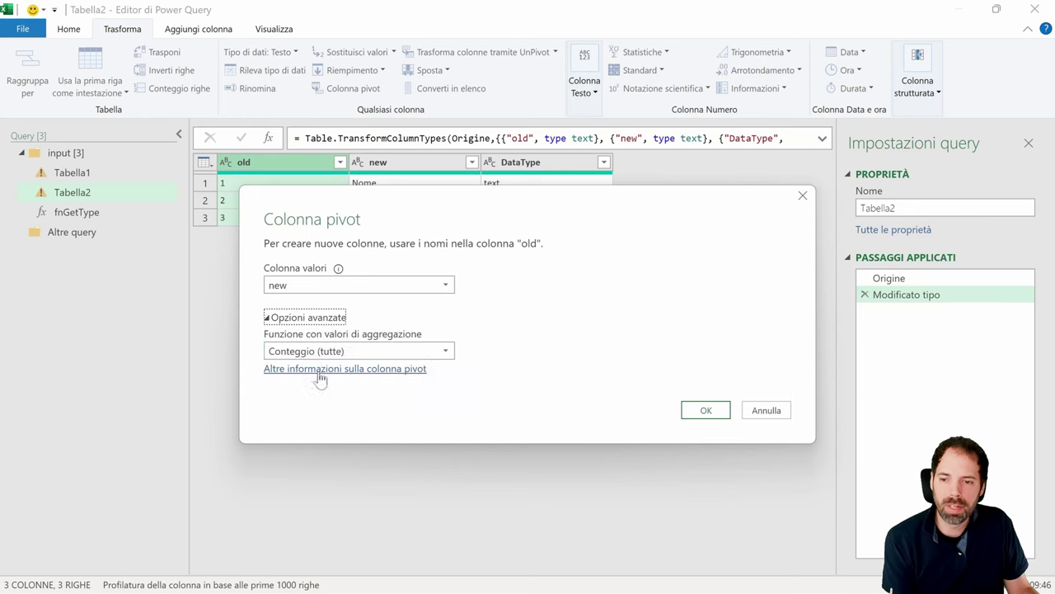
{"action": "left_click", "coordinate": [321, 350]}
{"action": "left_click", "coordinate": [301, 451]}
{"action": "left_click", "coordinate": [706, 410]}
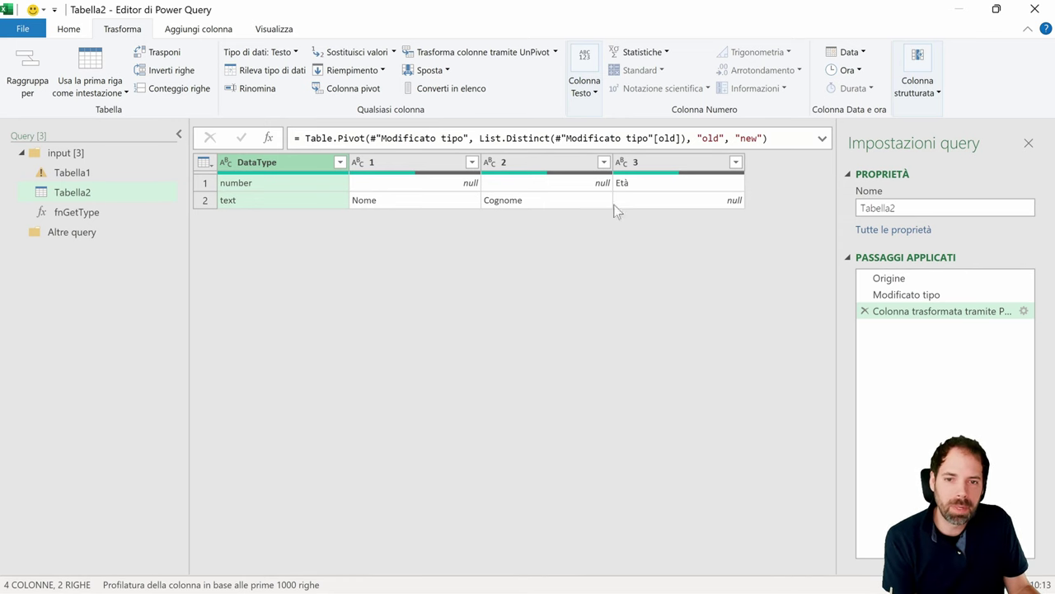
- Delete the pivot step from Tabella2, then view Tabella1's Origine and RenameOperations steps
{"action": "left_click", "coordinate": [865, 312]}
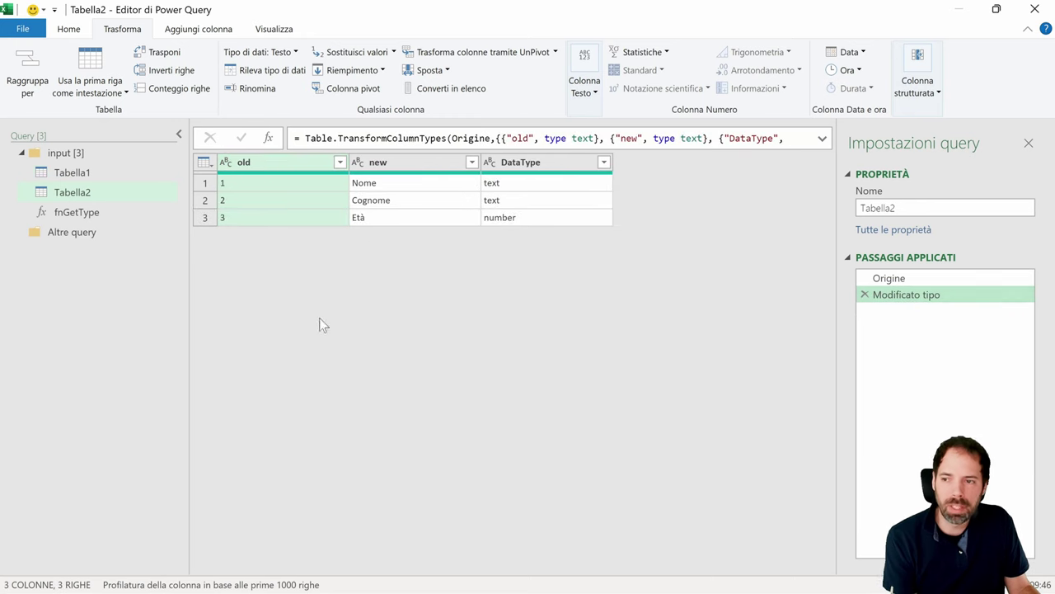
{"action": "left_click", "coordinate": [68, 172]}
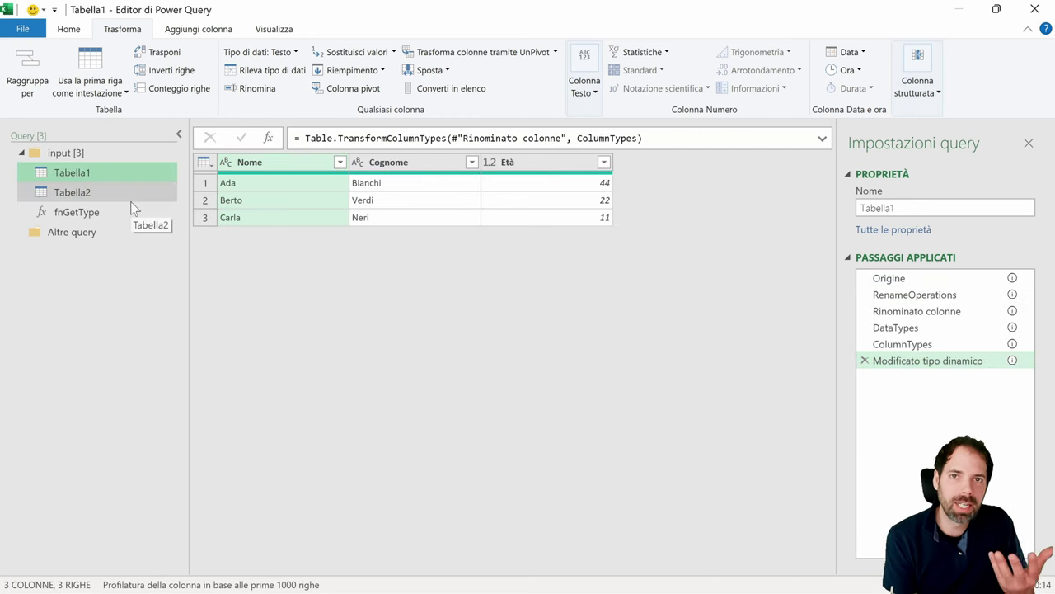
{"action": "left_click", "coordinate": [917, 279]}
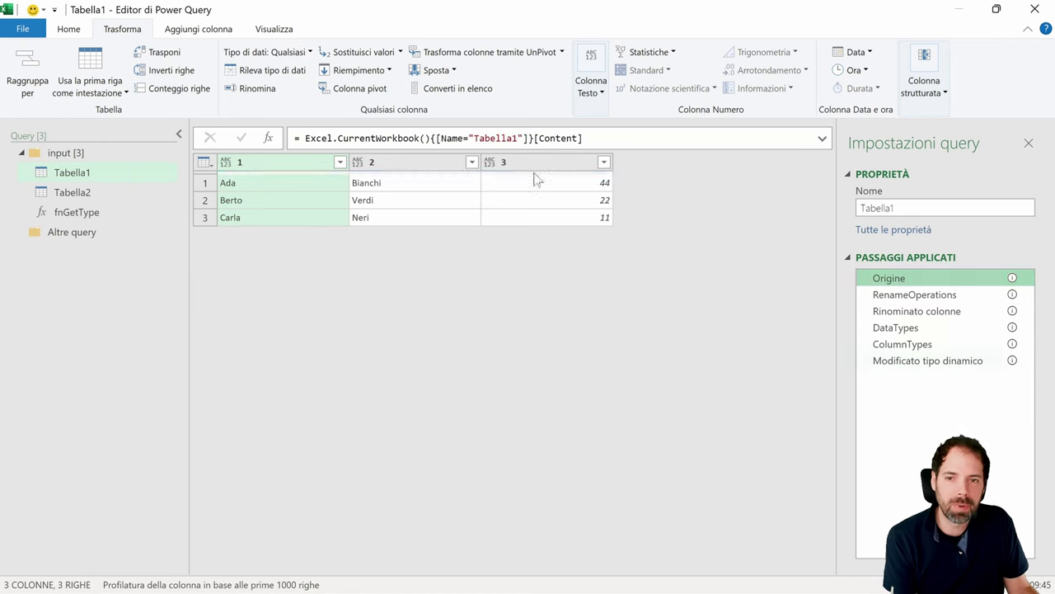
{"action": "left_click", "coordinate": [882, 297]}
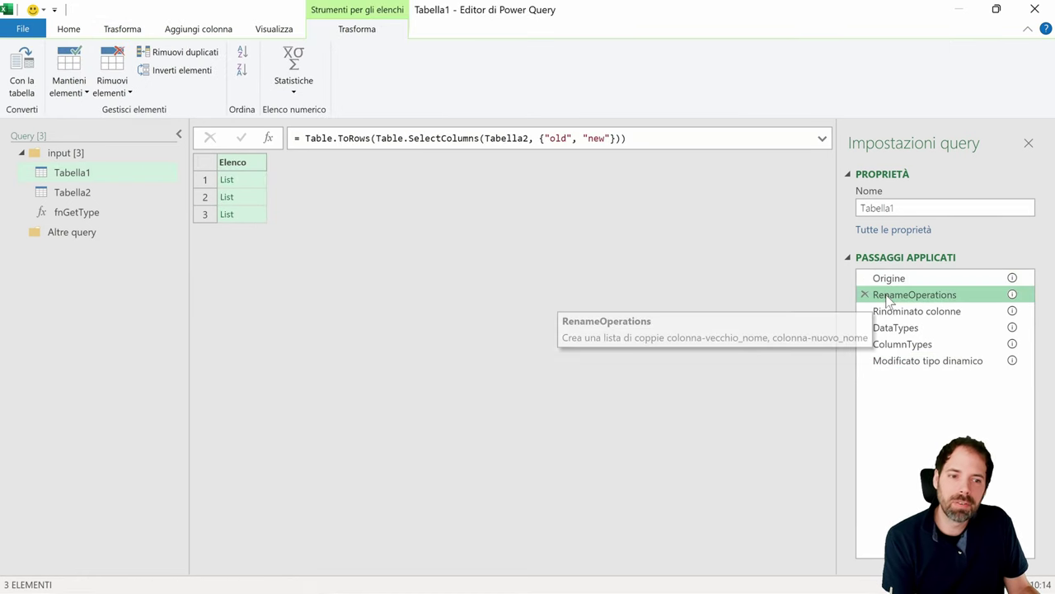
{"action": "left_click", "coordinate": [887, 280]}
- Insert a Personalizzato1 step after Origine in Tabella1, then try renaming and removing it
{"action": "right_click", "coordinate": [886, 284]}
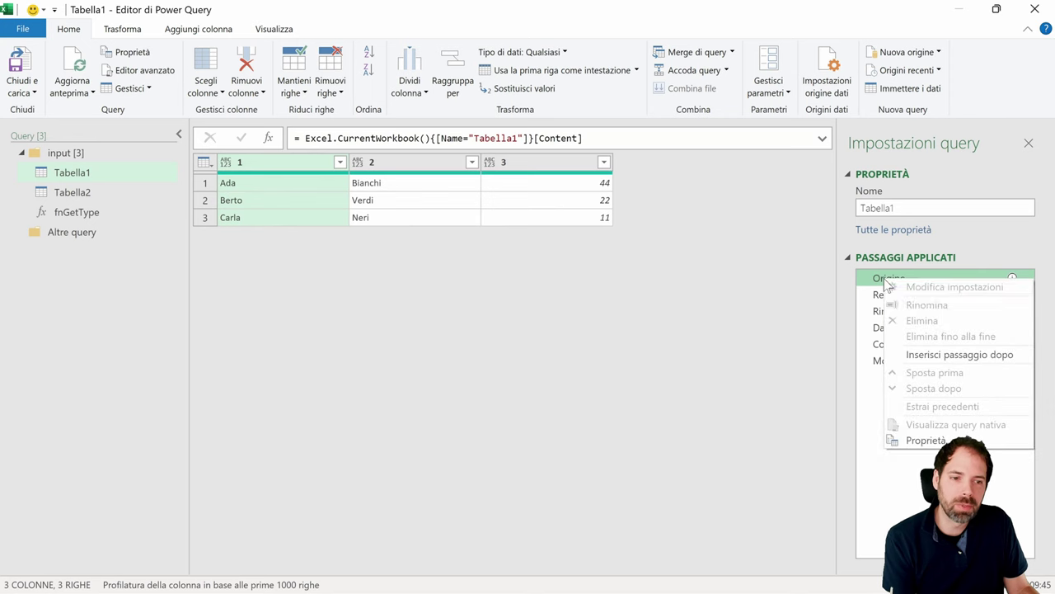
{"action": "left_click", "coordinate": [928, 352]}
{"action": "left_click", "coordinate": [608, 347]}
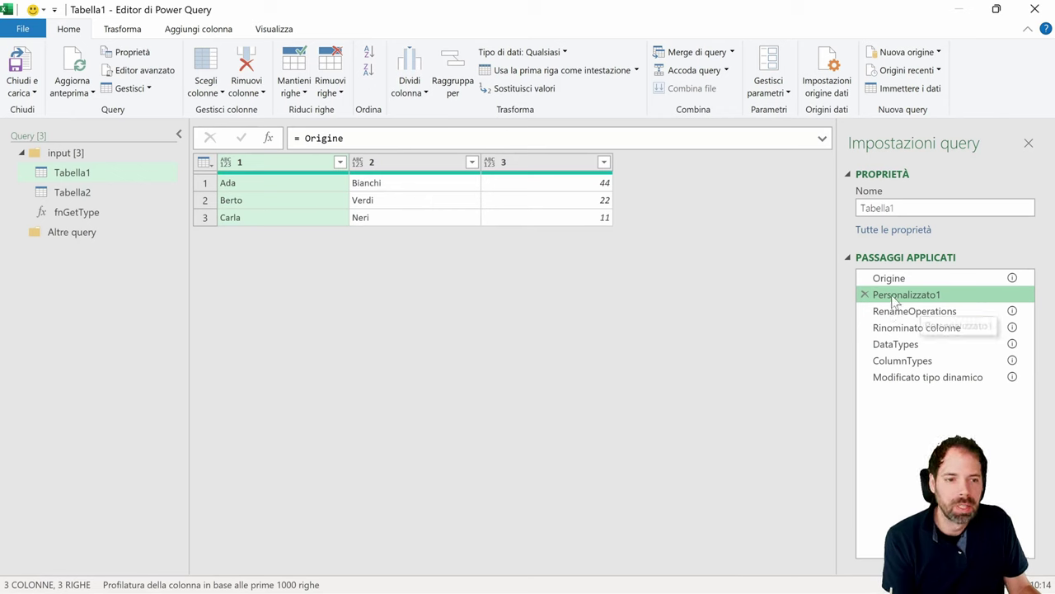
{"action": "left_click", "coordinate": [912, 300]}
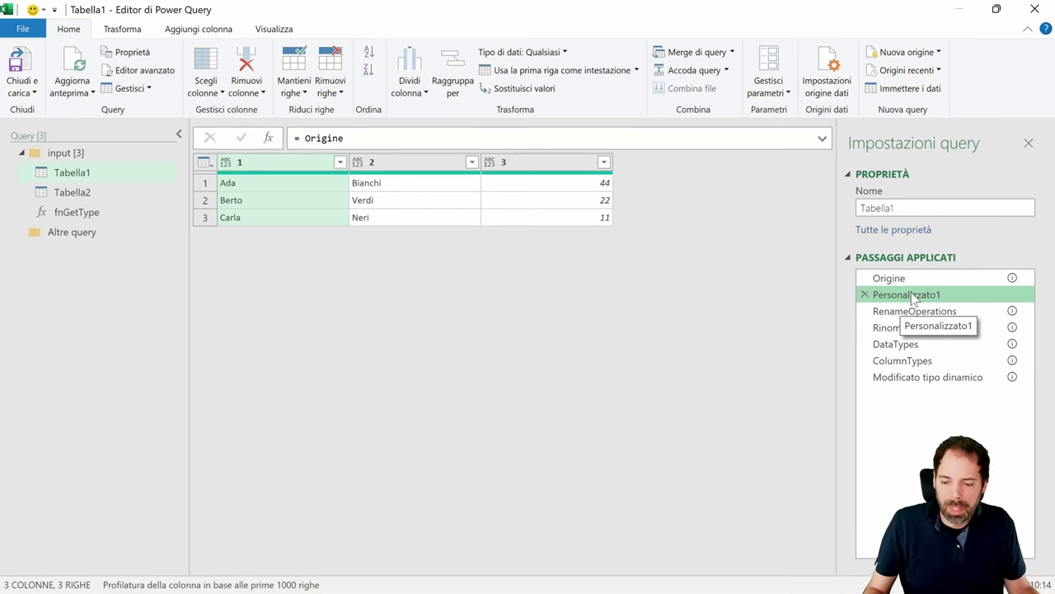
{"action": "key", "text": "Escape"}
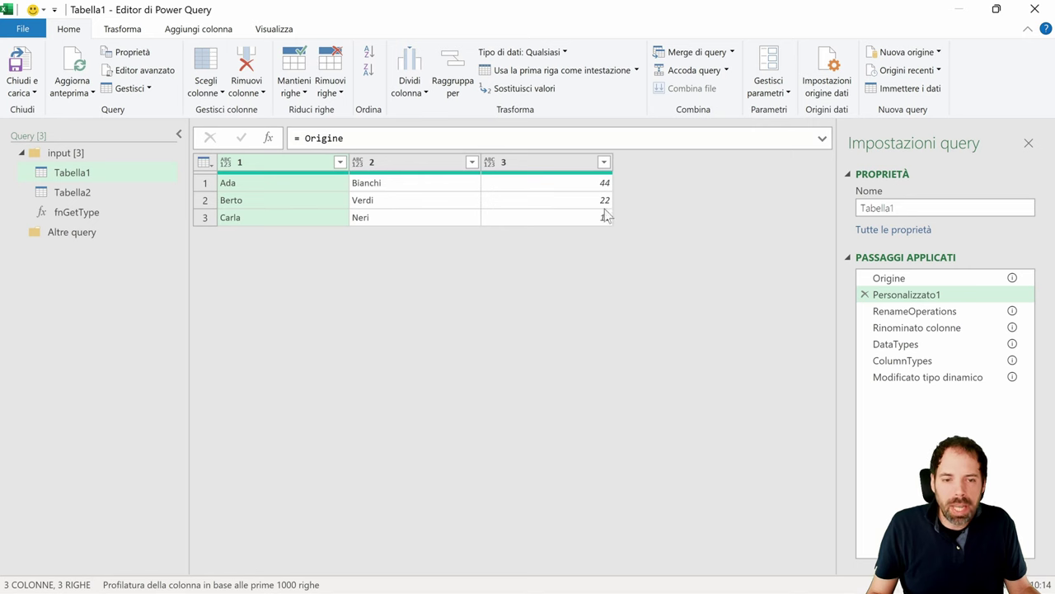
{"action": "left_click", "coordinate": [864, 294]}
{"action": "left_click", "coordinate": [644, 351]}
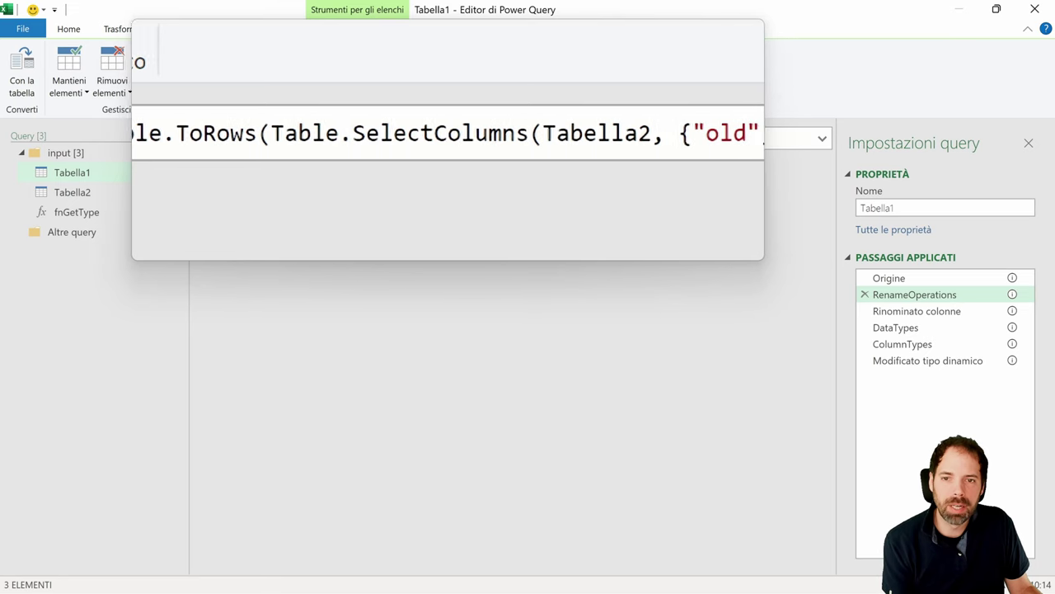
{"action": "key", "text": "shift+Right"}
{"action": "key", "text": "shift+Right"}
{"action": "key", "text": "shift+Right"}
{"action": "key", "text": "shift+Right"}
{"action": "key", "text": "shift+Right"}
{"action": "key", "text": "shift+Right"}
{"action": "key", "text": "shift+Right"}
{"action": "key", "text": "shift+Right"}
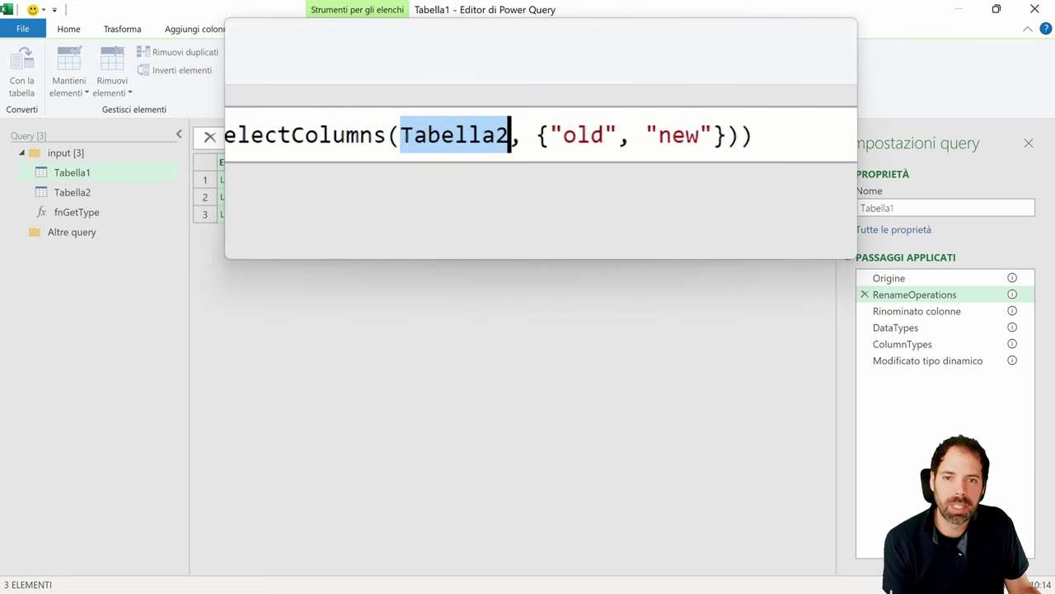
{"action": "key", "text": "Right"}
{"action": "key", "text": "Right"}
{"action": "key", "text": "Right"}
{"action": "key", "text": "Right"}
{"action": "key", "text": "Right"}
{"action": "key", "text": "Right"}
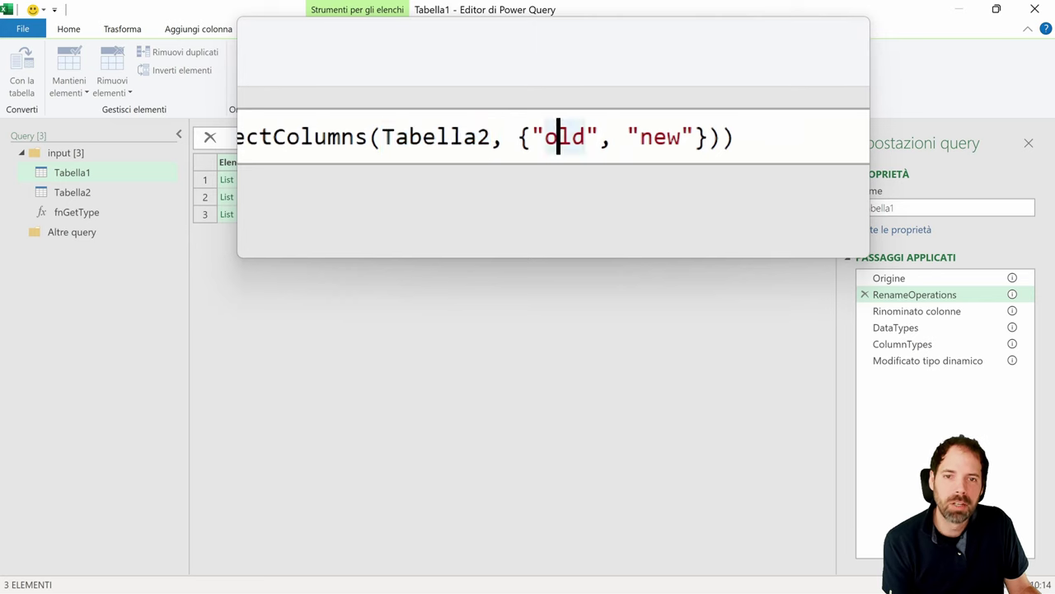
{"action": "key", "text": "shift+Right"}
{"action": "key", "text": "shift+Right"}
{"action": "key", "text": "Right"}
{"action": "key", "text": "Right"}
{"action": "key", "text": "Right"}
{"action": "key", "text": "Right"}
{"action": "key", "text": "Right"}
{"action": "key", "text": "shift+Right"}
{"action": "key", "text": "shift+Right"}
{"action": "key", "text": "shift+Right"}
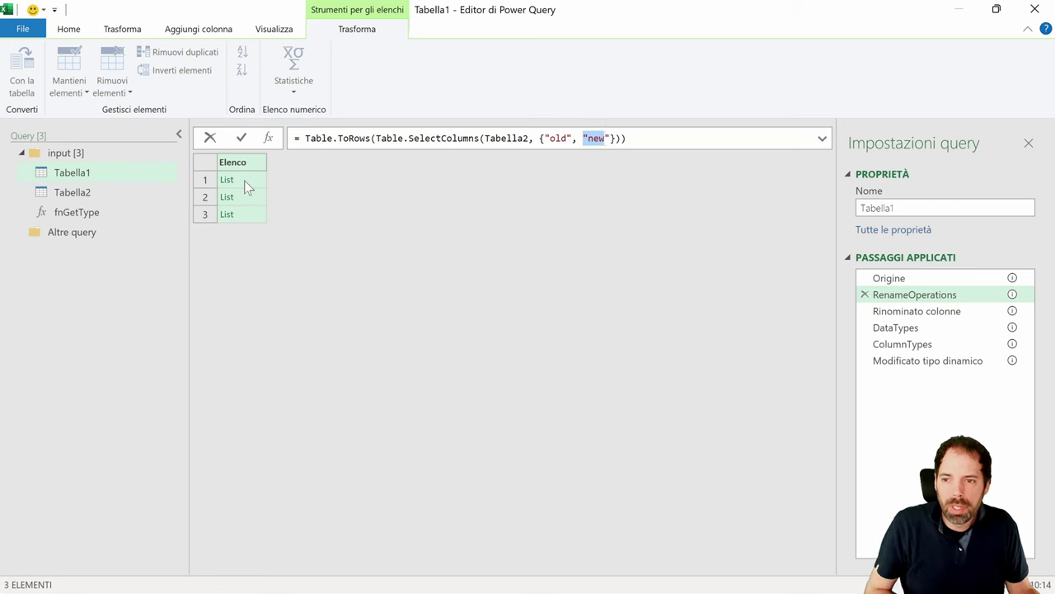
{"action": "left_click", "coordinate": [247, 180]}
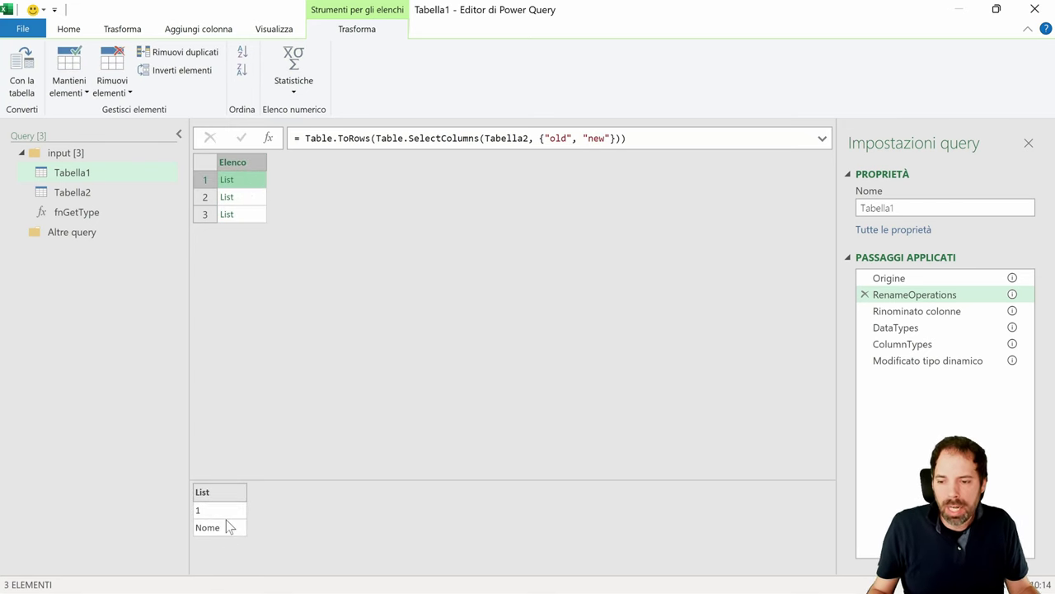
{"action": "left_click", "coordinate": [247, 198]}
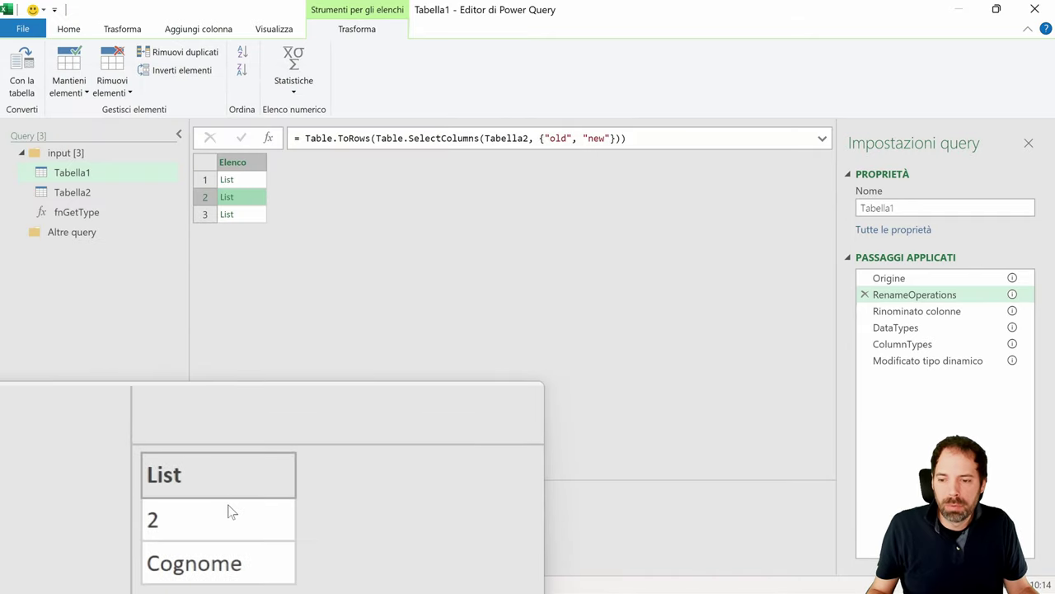
{"action": "left_click", "coordinate": [78, 193]}
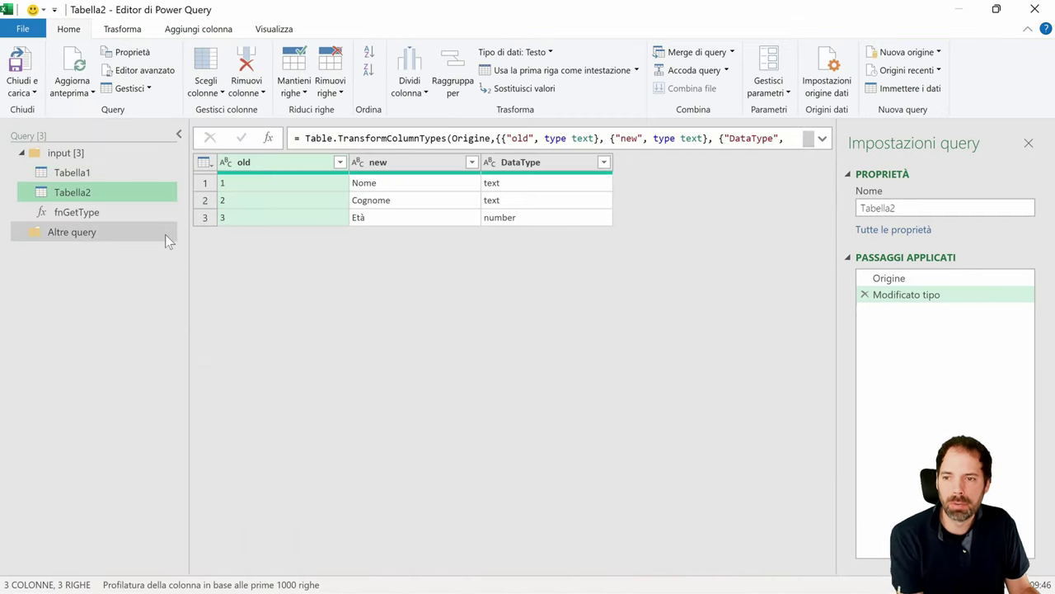
{"action": "left_click", "coordinate": [282, 160]}
{"action": "left_click", "coordinate": [402, 161]}
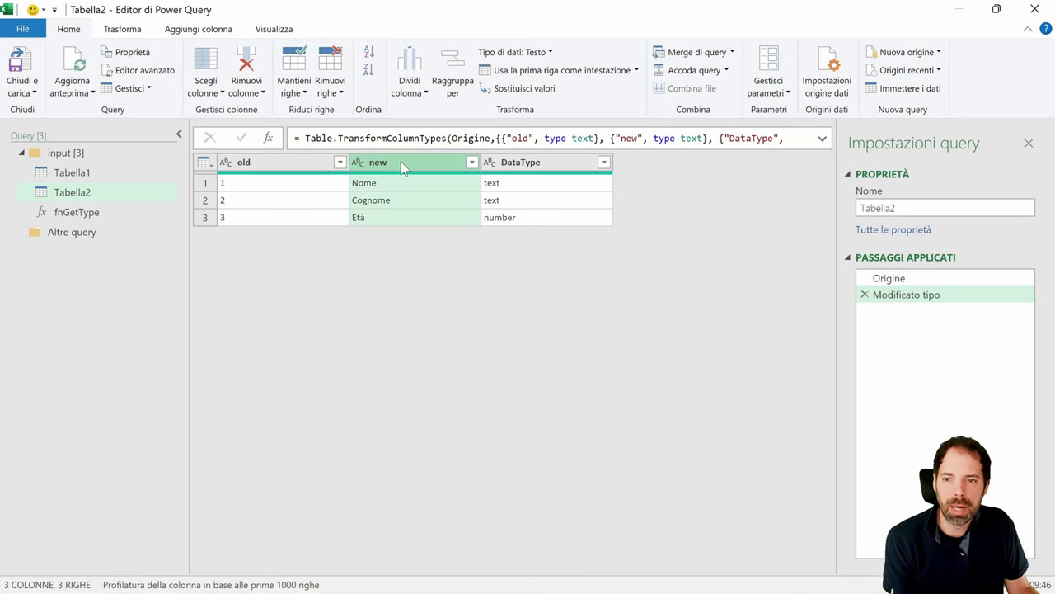
{"action": "left_click", "coordinate": [267, 186]}
{"action": "key", "text": "Right"}
{"action": "left_click", "coordinate": [390, 206]}
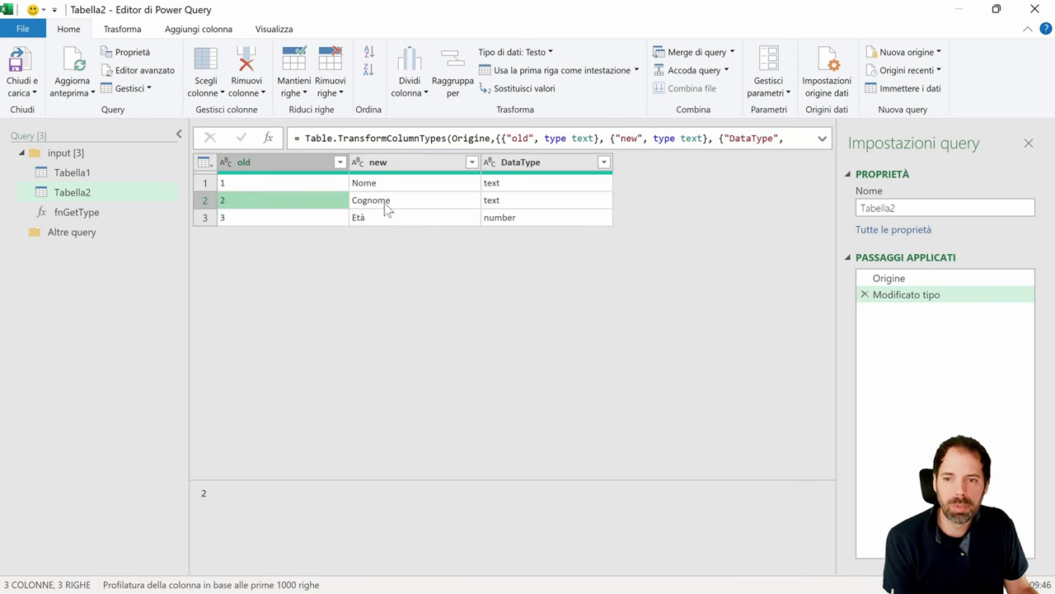
{"action": "left_click", "coordinate": [274, 221]}
{"action": "left_click", "coordinate": [387, 220]}
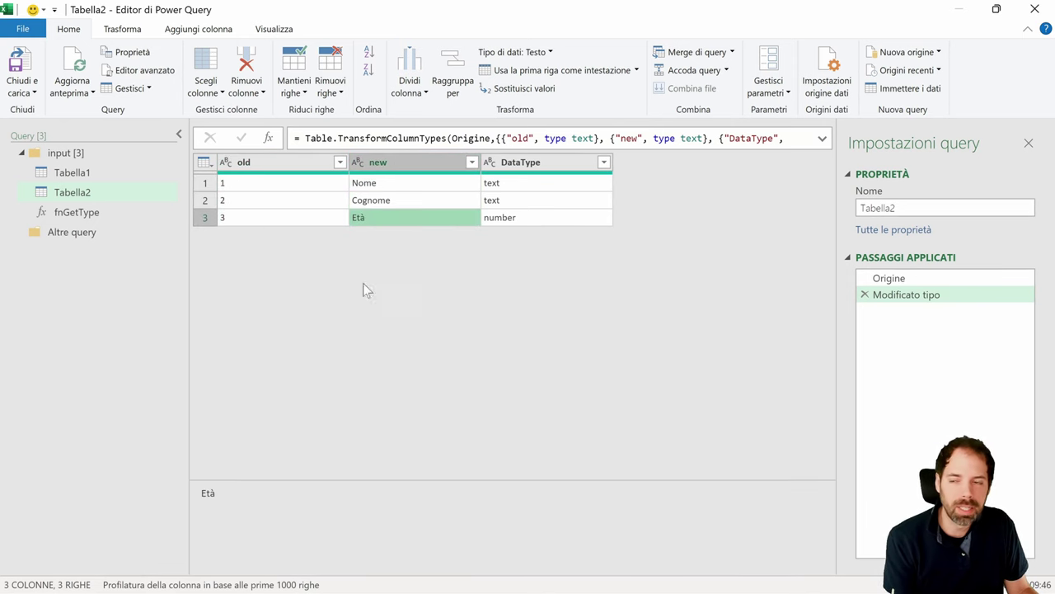
{"action": "left_click", "coordinate": [72, 172]}
{"action": "left_click", "coordinate": [911, 294]}
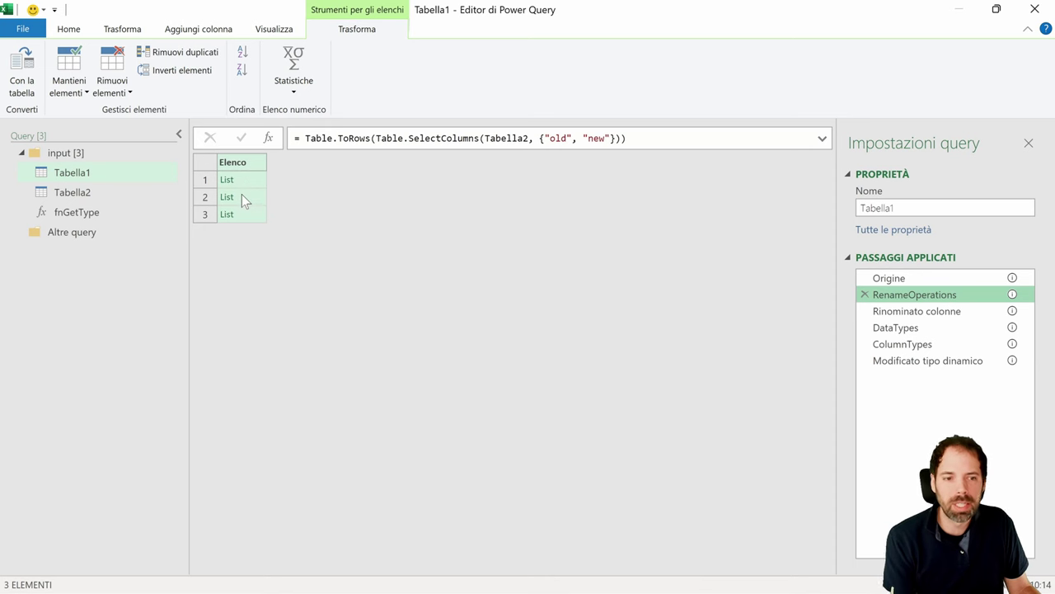
- Examine the rename formula Table.RenameColumns(Origine, RenameOperations), leaving it unchanged
{"action": "left_click", "coordinate": [896, 313]}
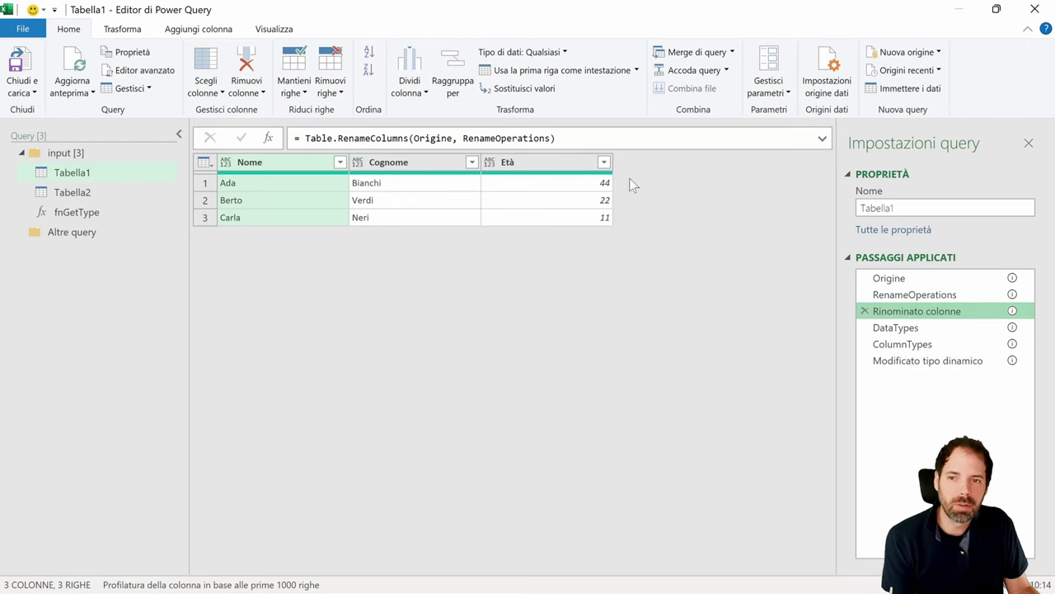
{"action": "left_click", "coordinate": [908, 298]}
{"action": "right_click", "coordinate": [907, 298]}
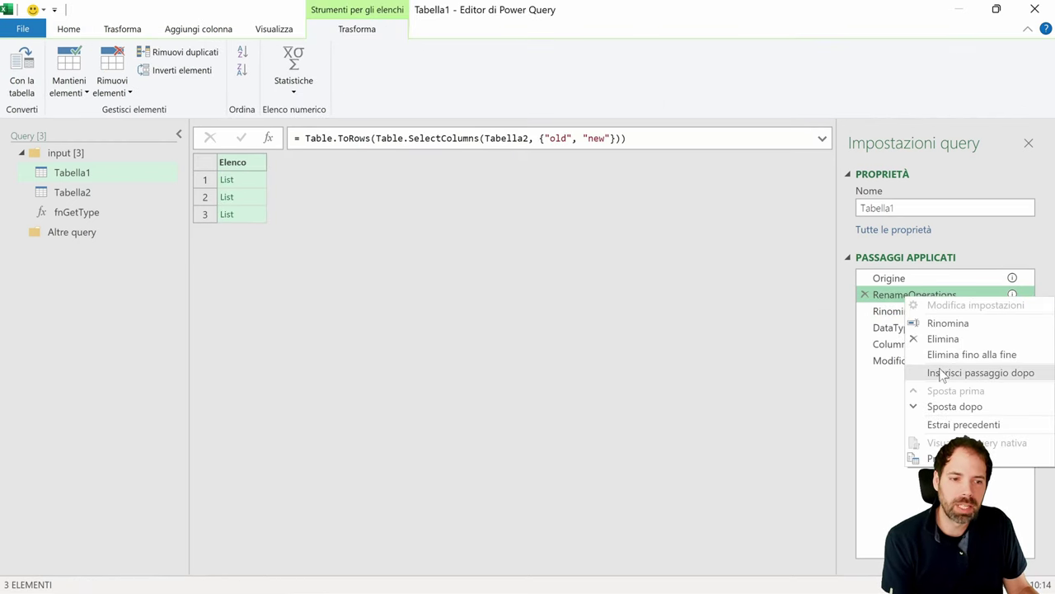
{"action": "left_click", "coordinate": [894, 312]}
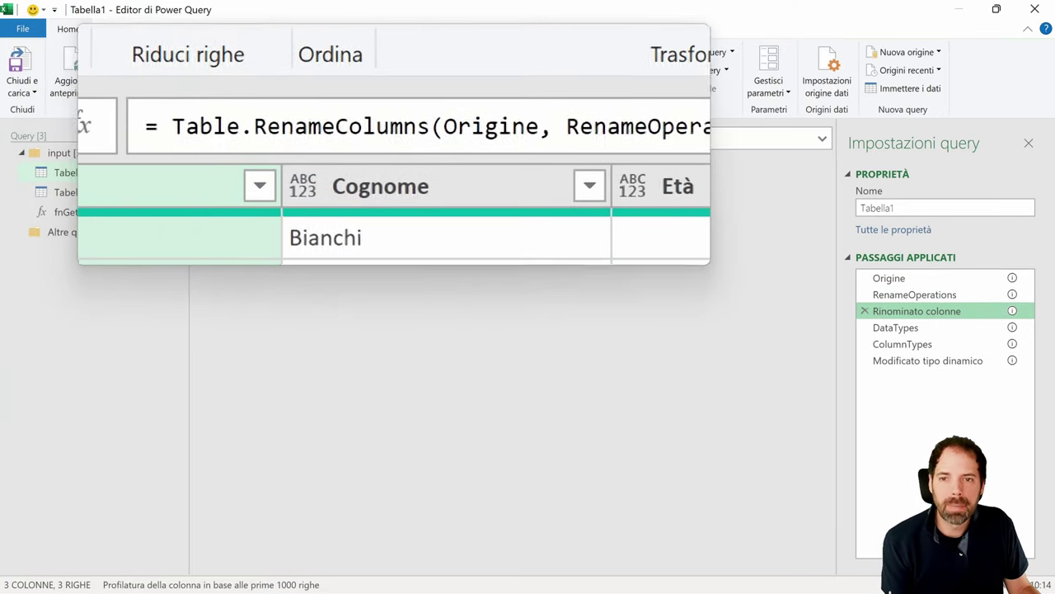
{"action": "double_click", "coordinate": [363, 139]}
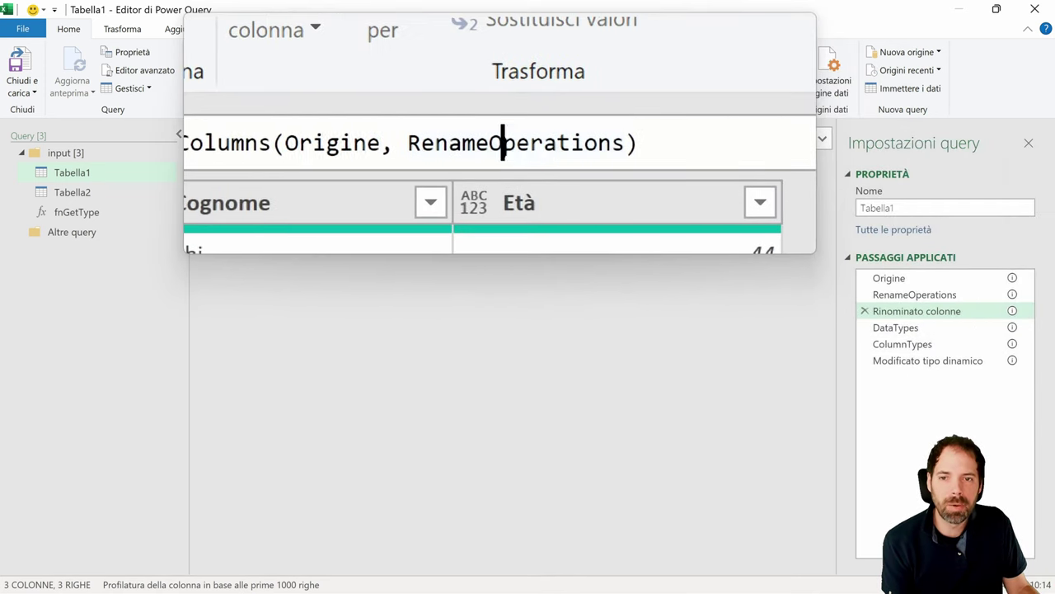
{"action": "double_click", "coordinate": [499, 136]}
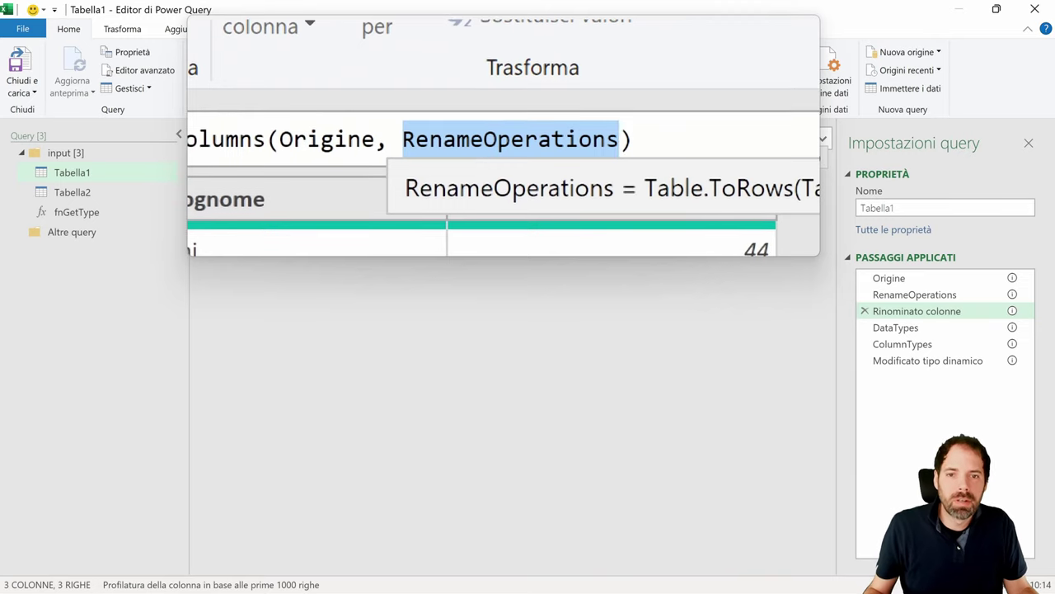
{"action": "left_click", "coordinate": [917, 318]}
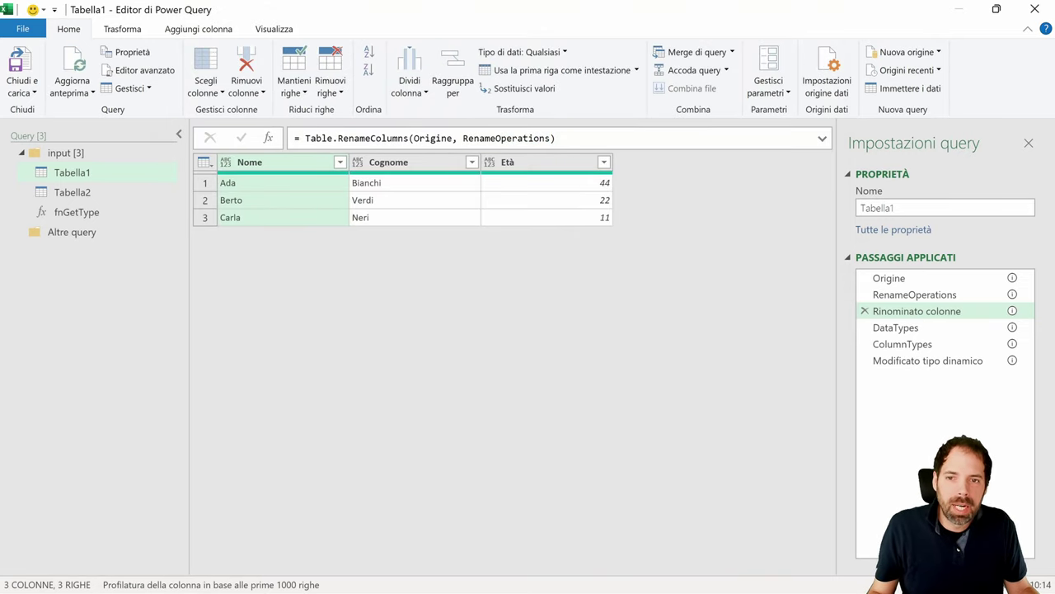
- Compare Origine's columns 1, 2, 3 and the RenameOperations pairs against the Nome, Cognome, Età result
{"action": "left_click", "coordinate": [889, 278]}
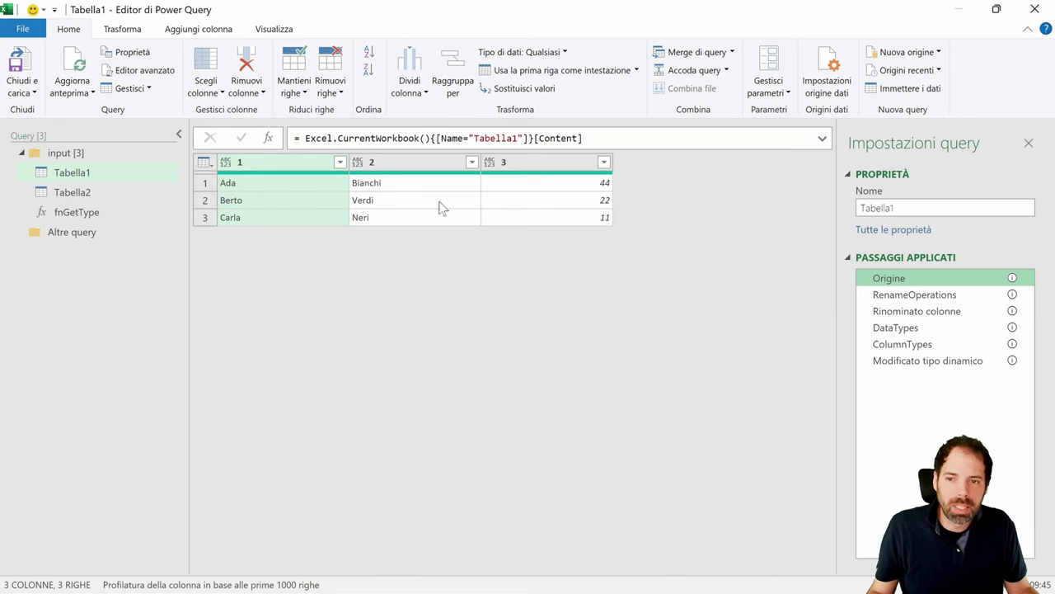
{"action": "left_click", "coordinate": [907, 297]}
{"action": "left_click", "coordinate": [247, 180]}
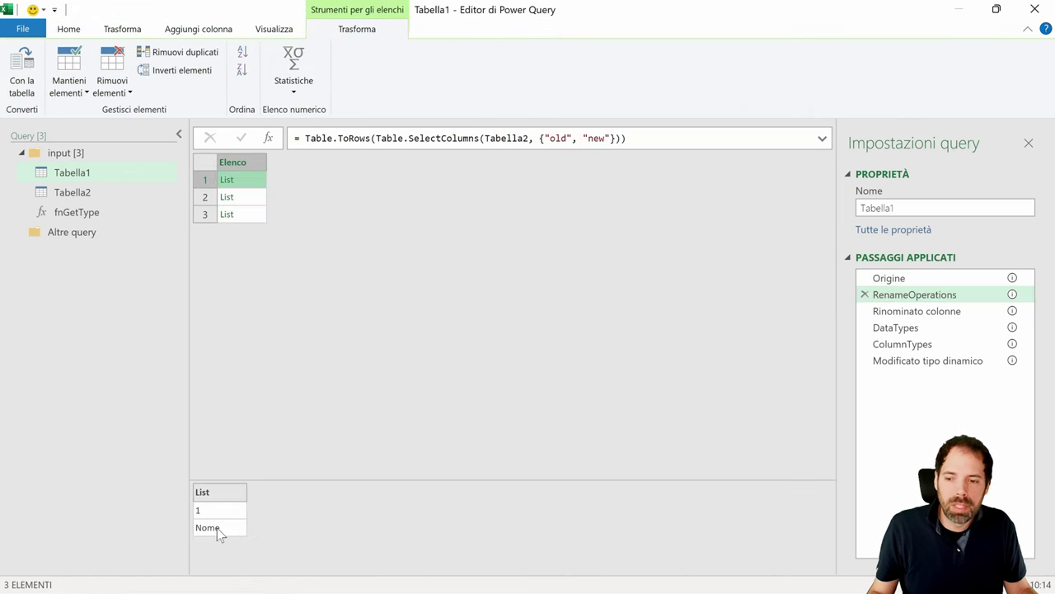
{"action": "left_click", "coordinate": [239, 197]}
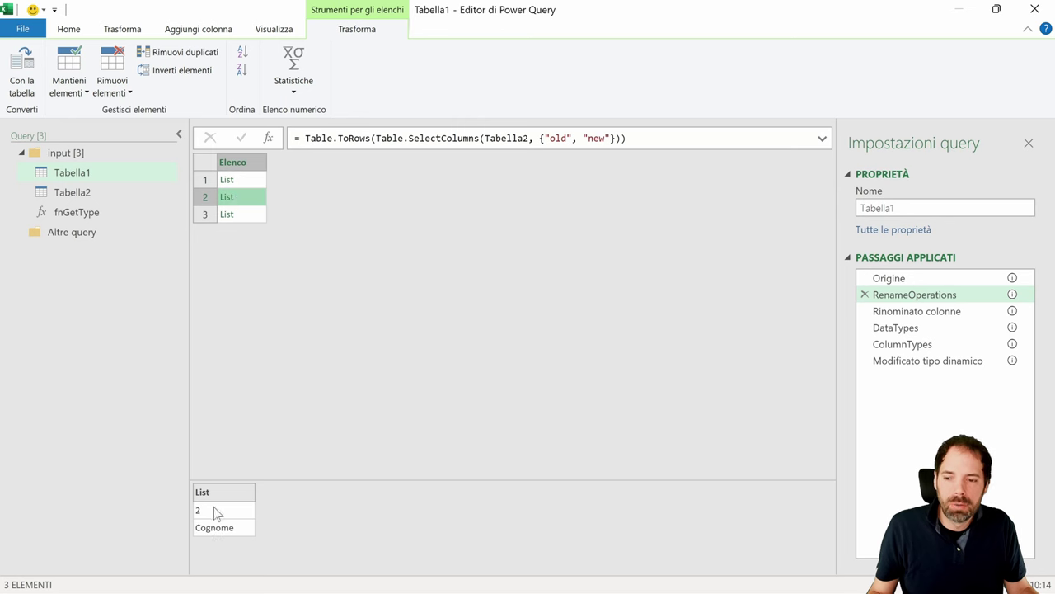
{"action": "left_click", "coordinate": [917, 311]}
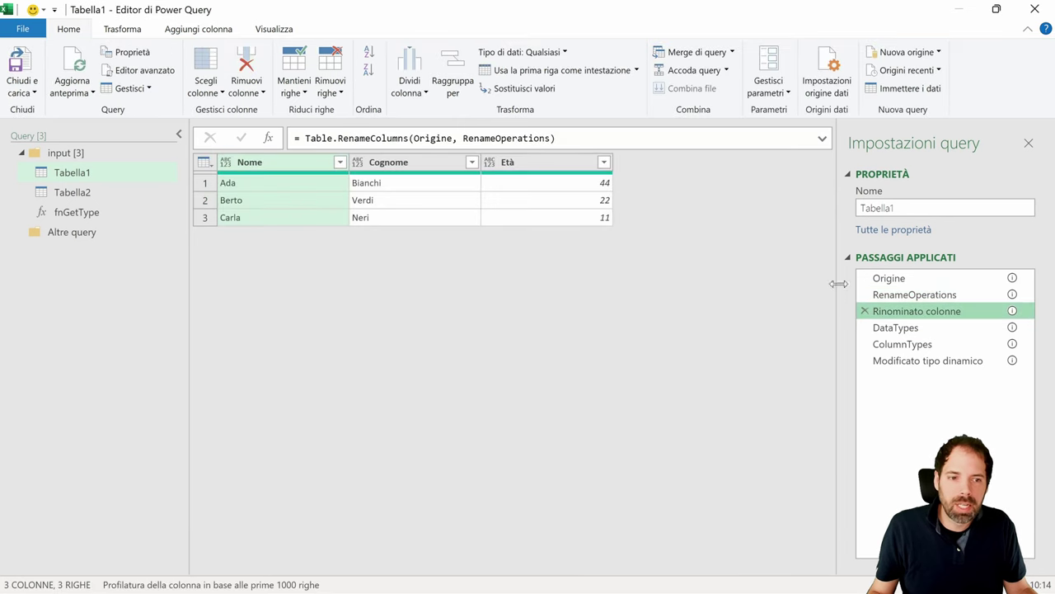
{"action": "left_click", "coordinate": [889, 278]}
{"action": "left_click", "coordinate": [435, 183]}
{"action": "left_click", "coordinate": [544, 202]}
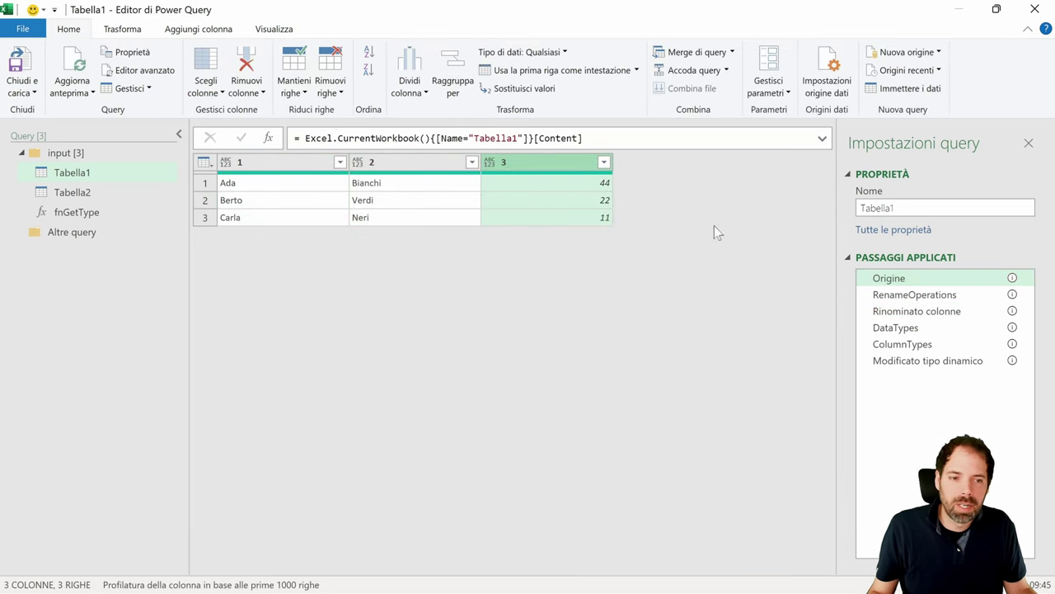
{"action": "left_click", "coordinate": [910, 312]}
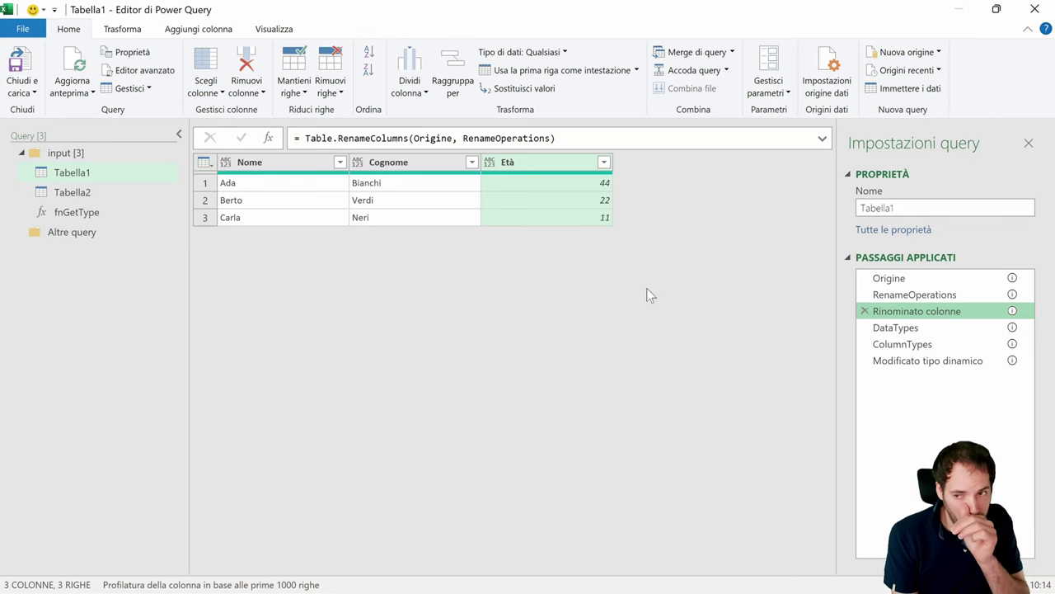
- Open fnGetType in the Advanced Editor and review its GetType(DataType) header and if conditions
{"action": "left_click", "coordinate": [77, 212]}
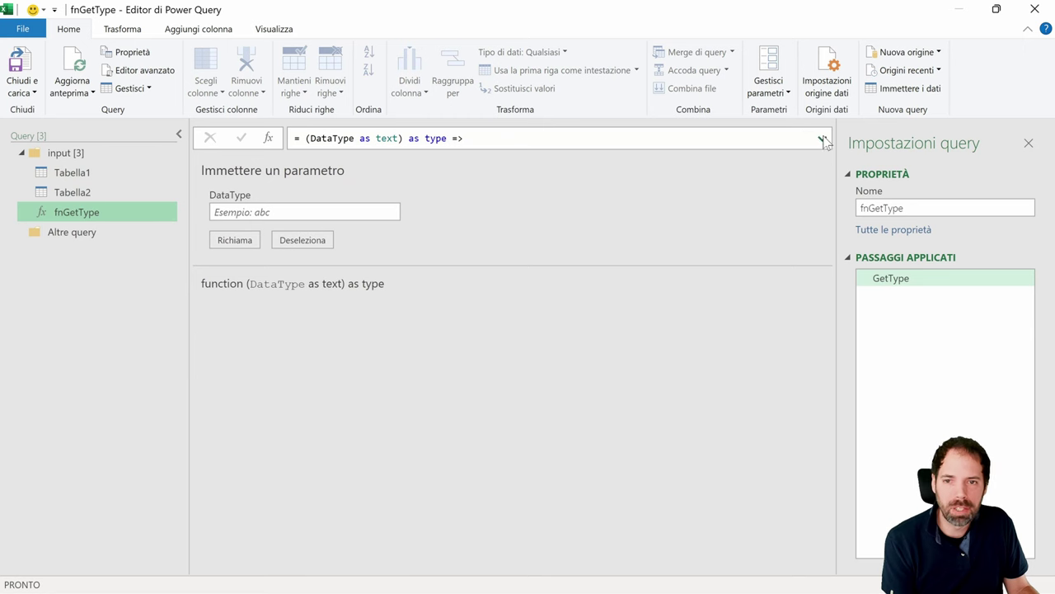
{"action": "left_click", "coordinate": [276, 31]}
{"action": "left_click", "coordinate": [519, 86]}
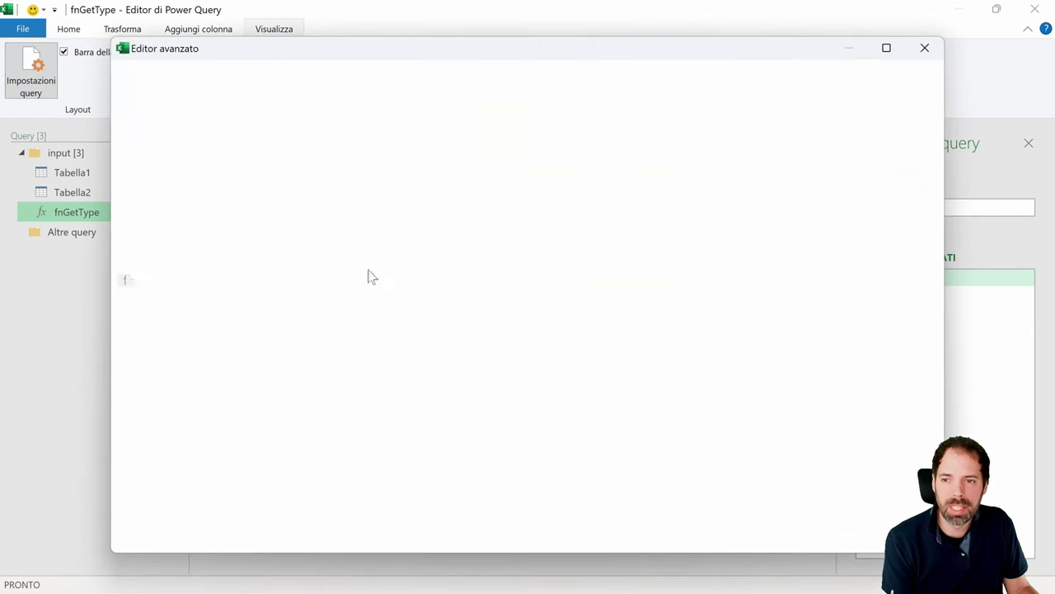
{"action": "left_click_drag", "start_coordinate": [235, 56], "coordinate": [272, 55]}
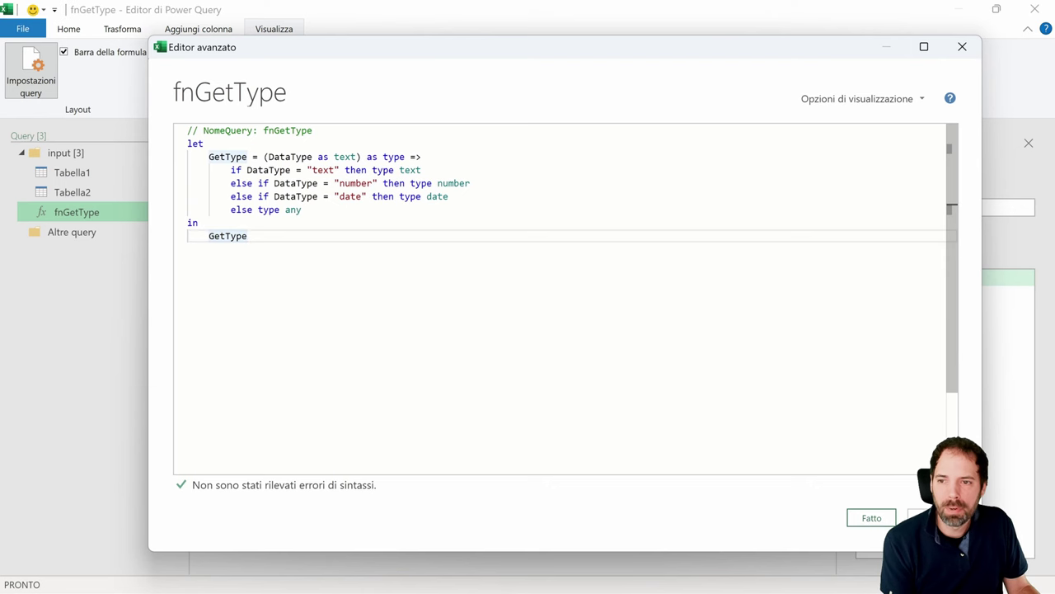
{"action": "left_click_drag", "start_coordinate": [208, 157], "coordinate": [244, 157]}
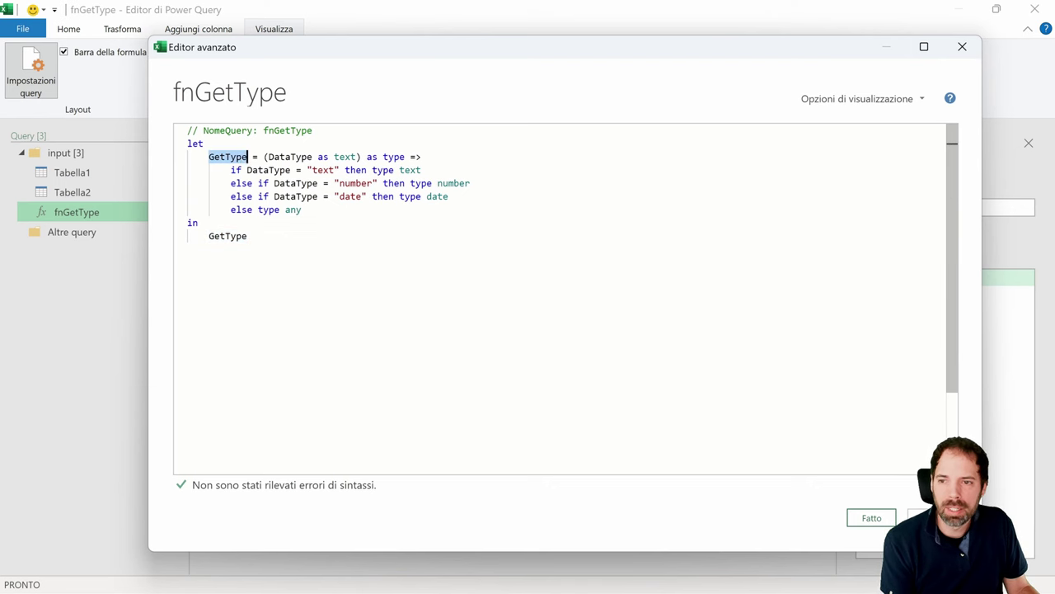
{"action": "left_click", "coordinate": [275, 156]}
{"action": "left_click_drag", "start_coordinate": [290, 156], "coordinate": [350, 156]}
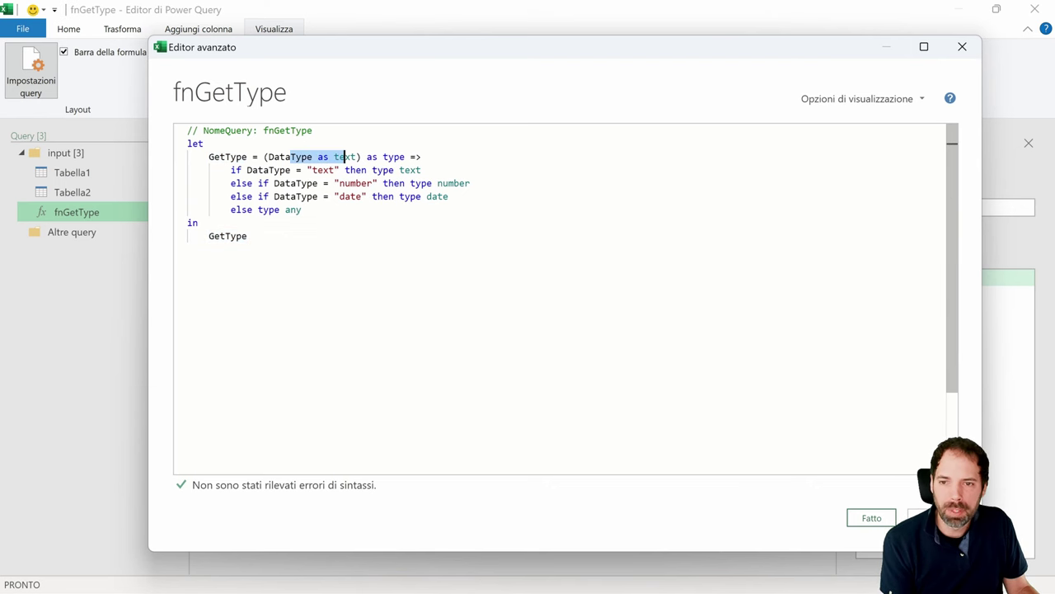
{"action": "left_click", "coordinate": [421, 157]}
{"action": "double_click", "coordinate": [420, 157]}
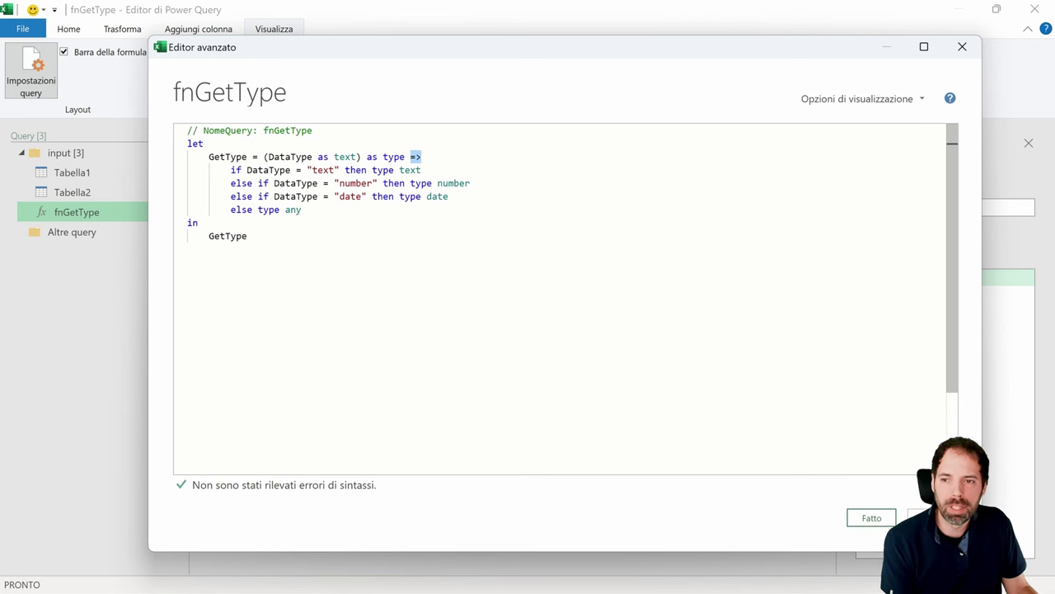
{"action": "left_click", "coordinate": [248, 236]}
{"action": "left_click", "coordinate": [230, 169]}
{"action": "left_click_drag", "start_coordinate": [230, 170], "coordinate": [301, 210]}
{"action": "left_click", "coordinate": [247, 235]}
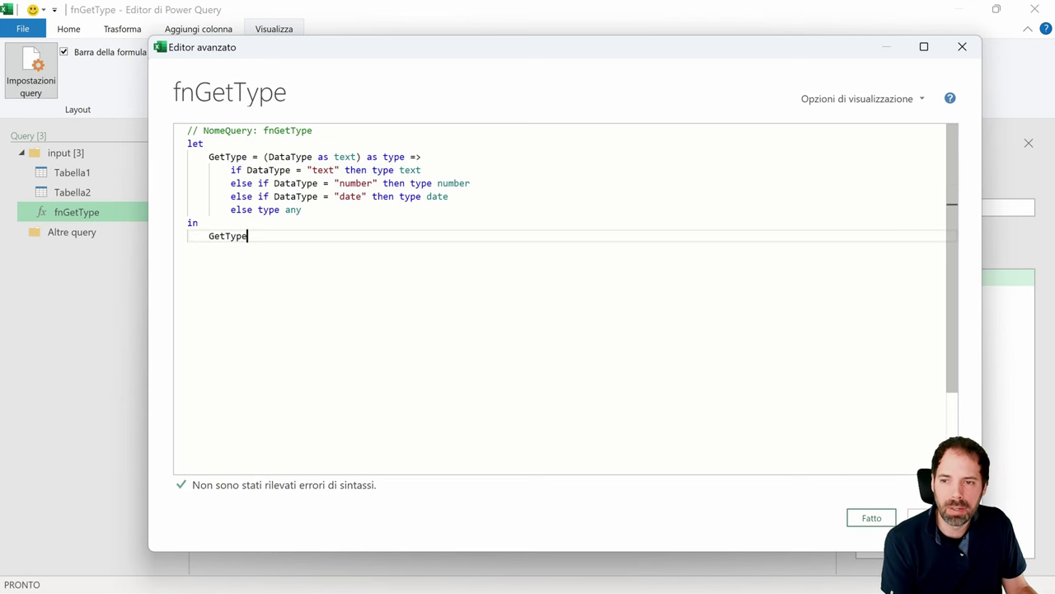
{"action": "double_click", "coordinate": [268, 170]}
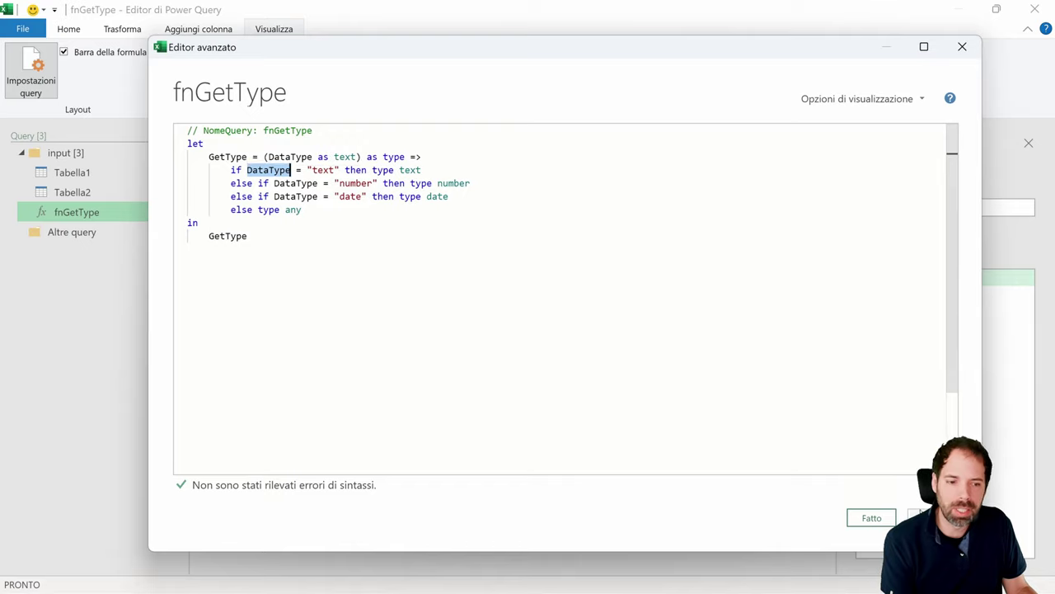
{"action": "key", "text": "Escape"}
- Check the DataType value in each of Tabella2's three rows
{"action": "left_click", "coordinate": [80, 191]}
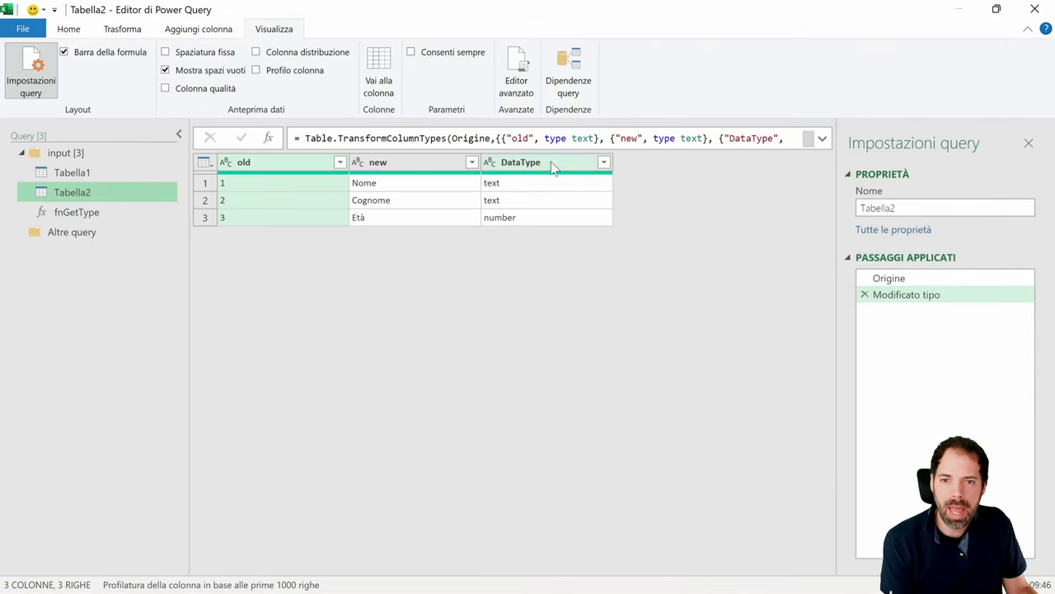
{"action": "left_click", "coordinate": [528, 182]}
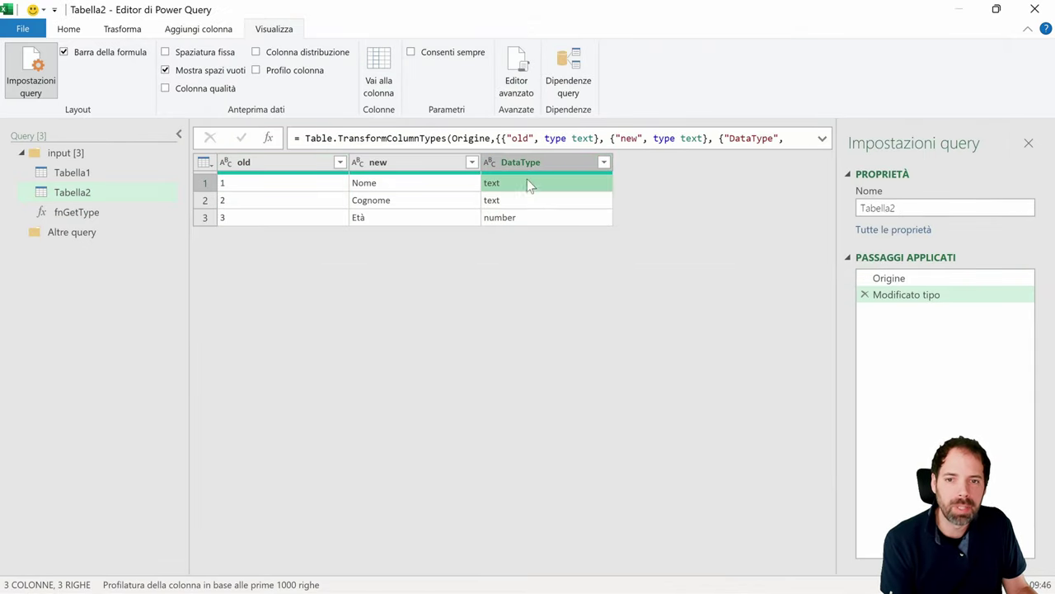
{"action": "left_click", "coordinate": [525, 200]}
{"action": "left_click", "coordinate": [522, 218]}
- Reopen fnGetType's code and review the text and number type branches
{"action": "left_click", "coordinate": [73, 212]}
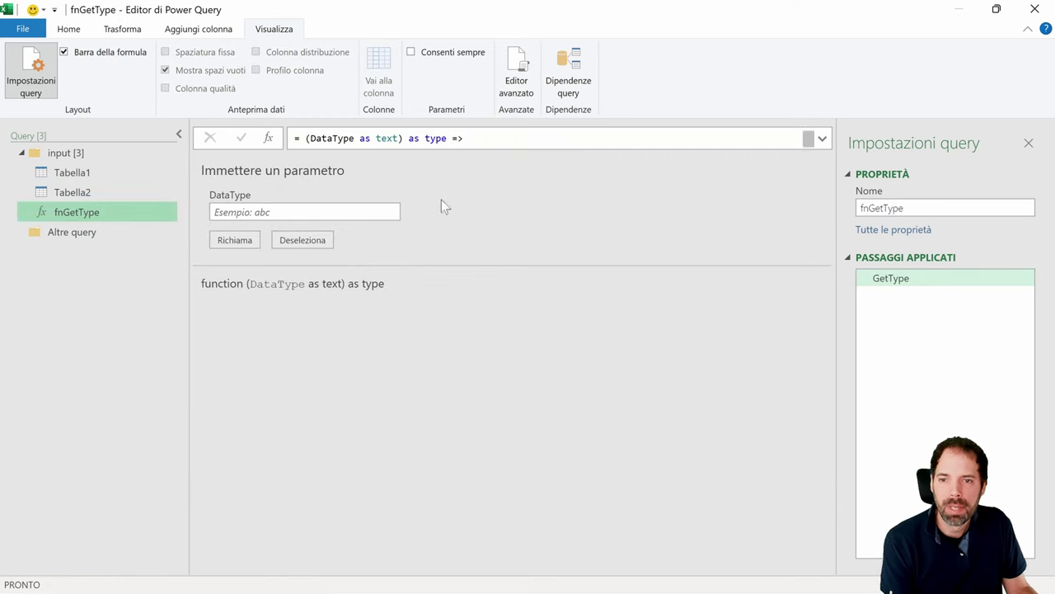
{"action": "left_click", "coordinate": [528, 82]}
{"action": "left_click", "coordinate": [157, 223]}
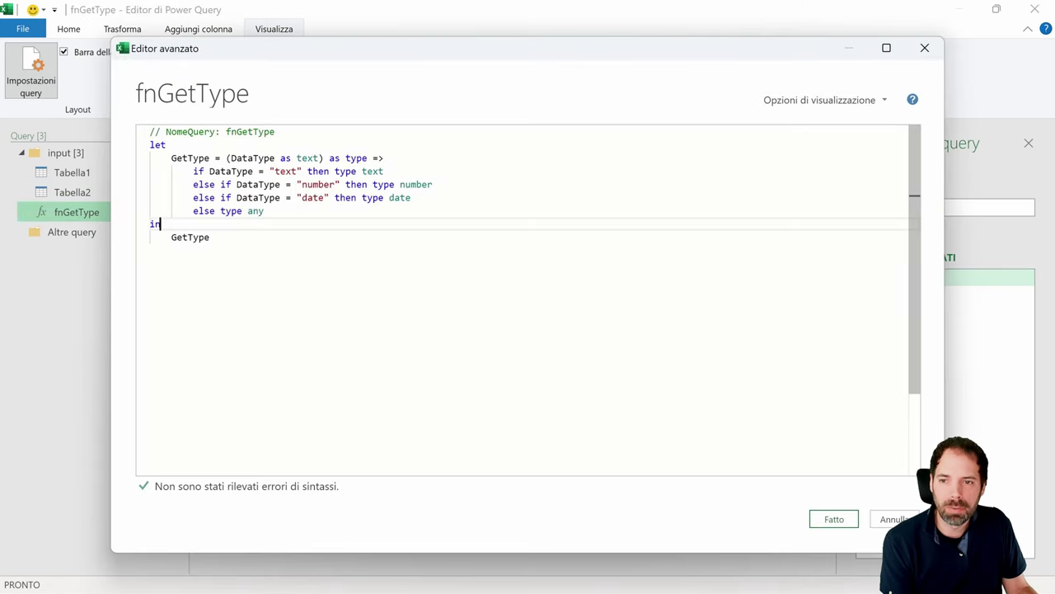
{"action": "left_click", "coordinate": [318, 171]}
{"action": "double_click", "coordinate": [294, 171]}
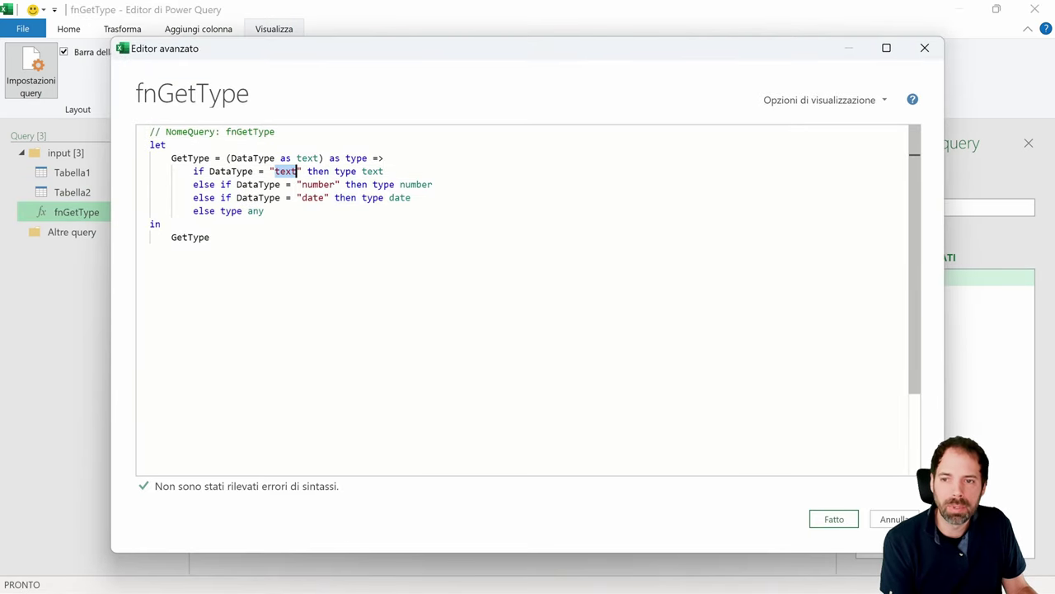
{"action": "left_click_drag", "start_coordinate": [334, 171], "coordinate": [432, 184]}
{"action": "left_click", "coordinate": [156, 224]}
{"action": "double_click", "coordinate": [334, 184]}
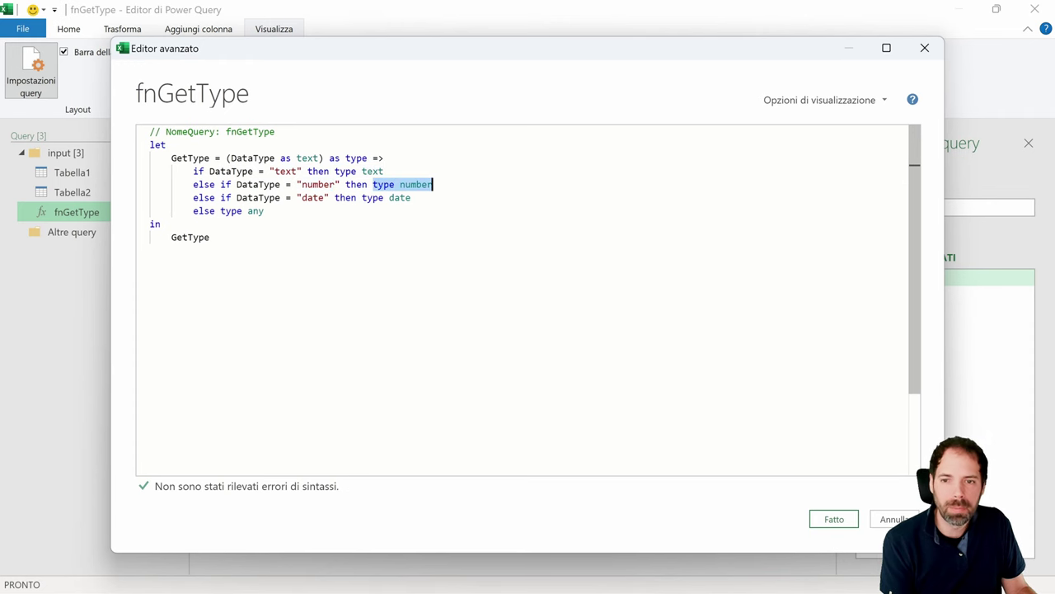
{"action": "left_click", "coordinate": [209, 237]}
- Review the date and fallback any branches, select the whole function, and close without changes
{"action": "double_click", "coordinate": [321, 198]}
{"action": "left_click_drag", "start_coordinate": [362, 198], "coordinate": [408, 198]}
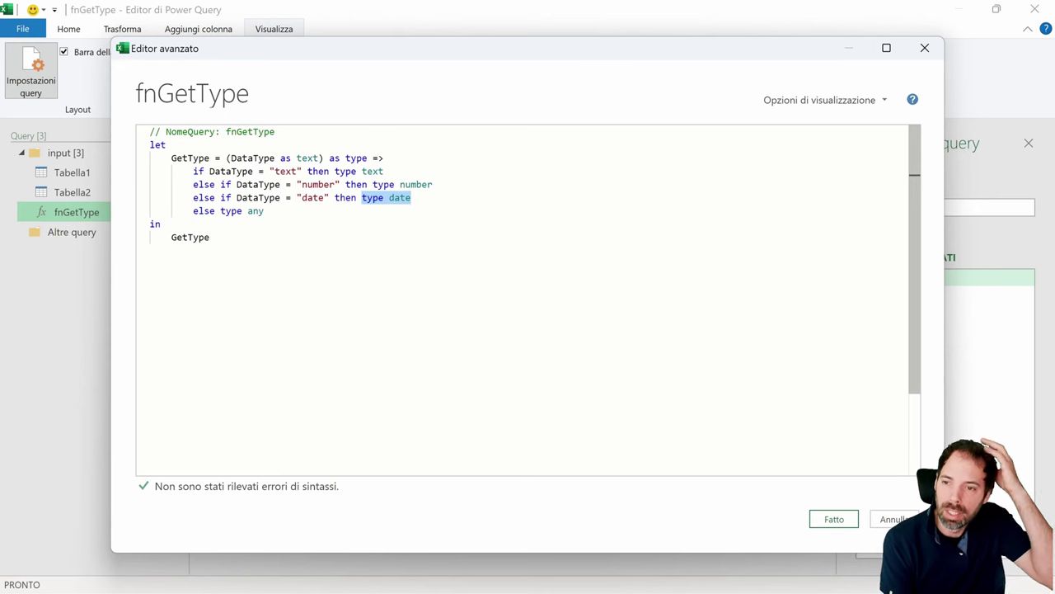
{"action": "left_click", "coordinate": [156, 223]}
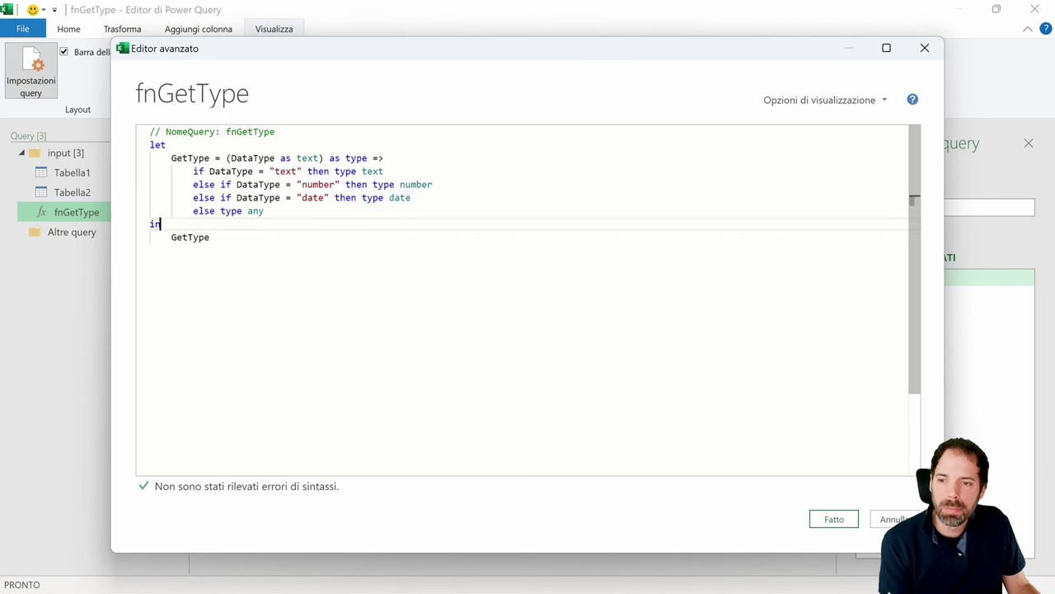
{"action": "double_click", "coordinate": [256, 211]}
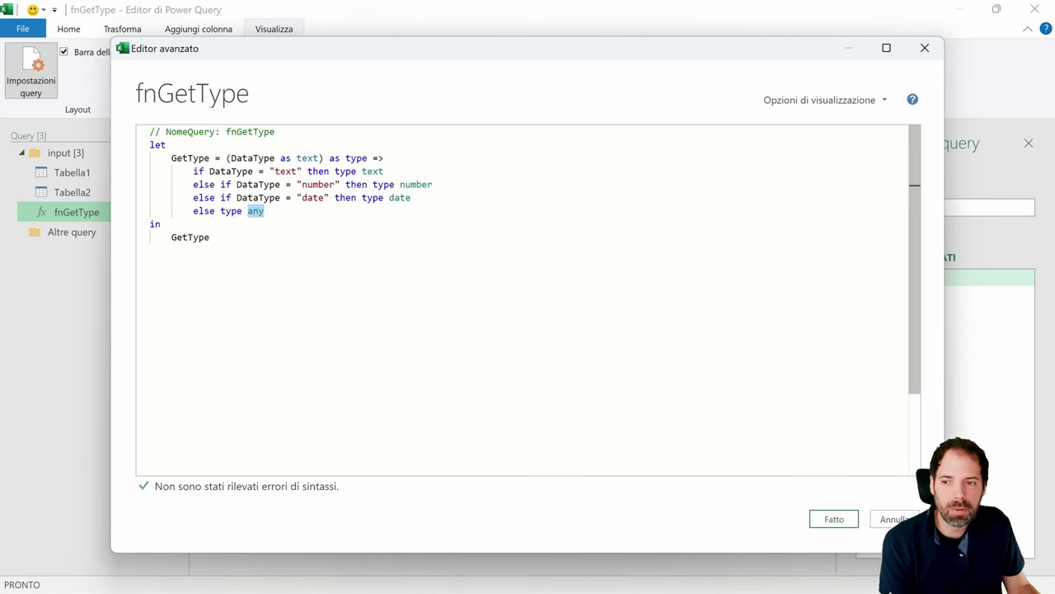
{"action": "left_click", "coordinate": [210, 237]}
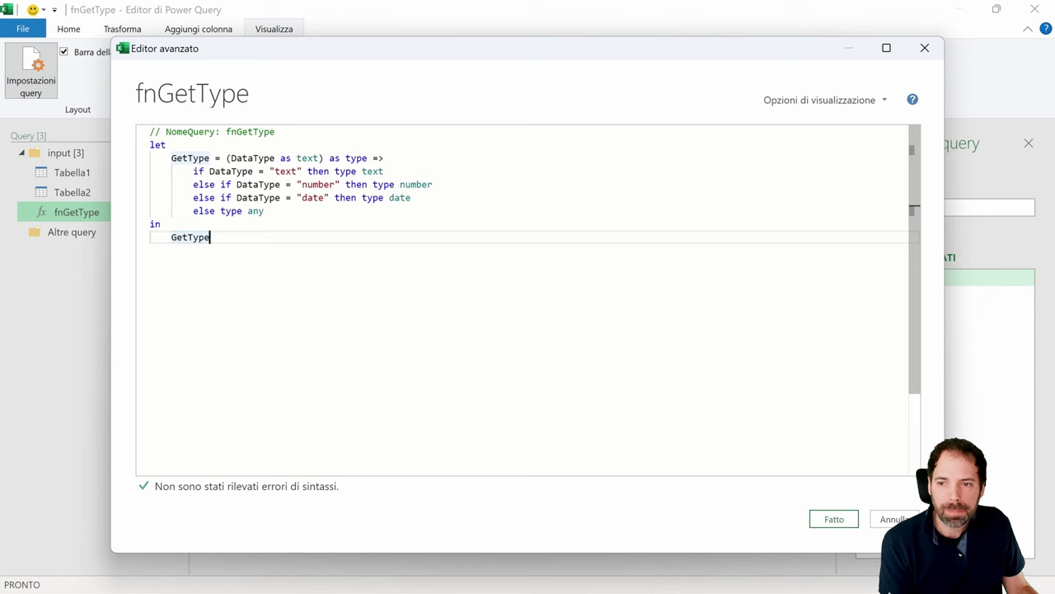
{"action": "left_click_drag", "start_coordinate": [219, 171], "coordinate": [264, 211]}
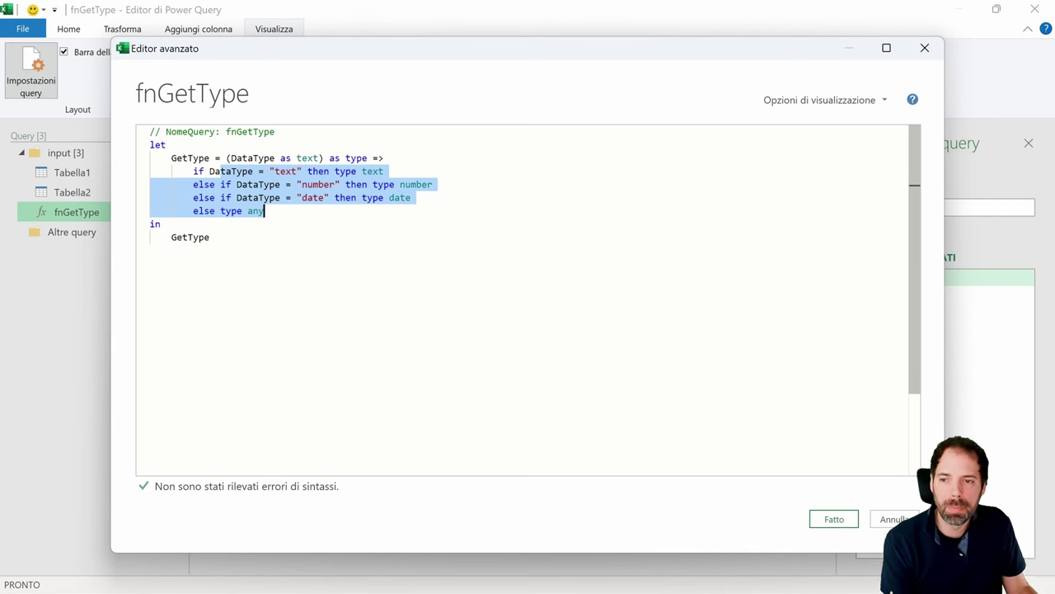
{"action": "left_click_drag", "start_coordinate": [210, 237], "coordinate": [150, 237]}
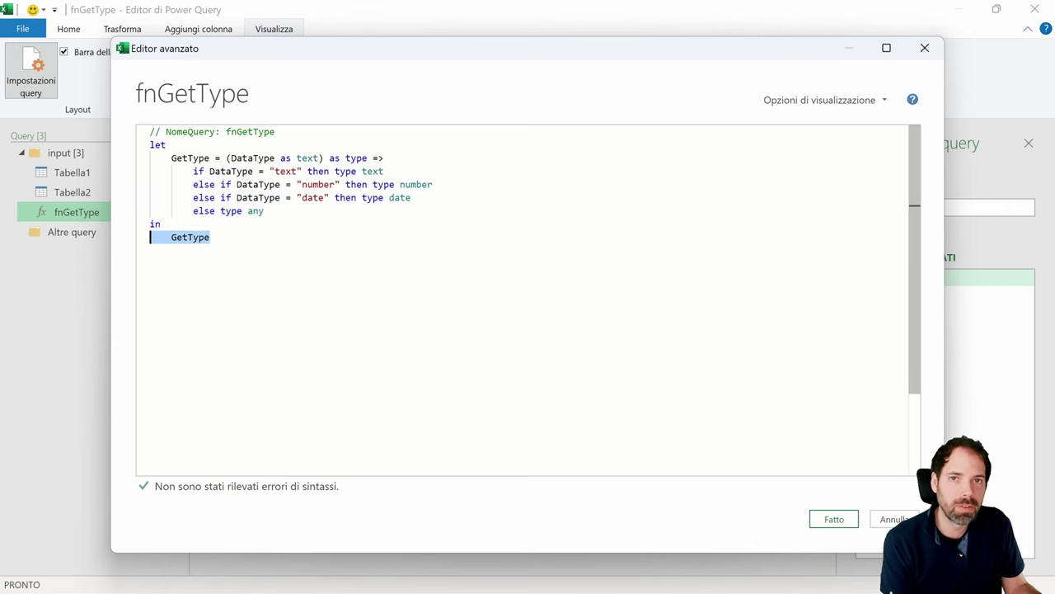
{"action": "left_click_drag", "start_coordinate": [150, 237], "coordinate": [106, 110]}
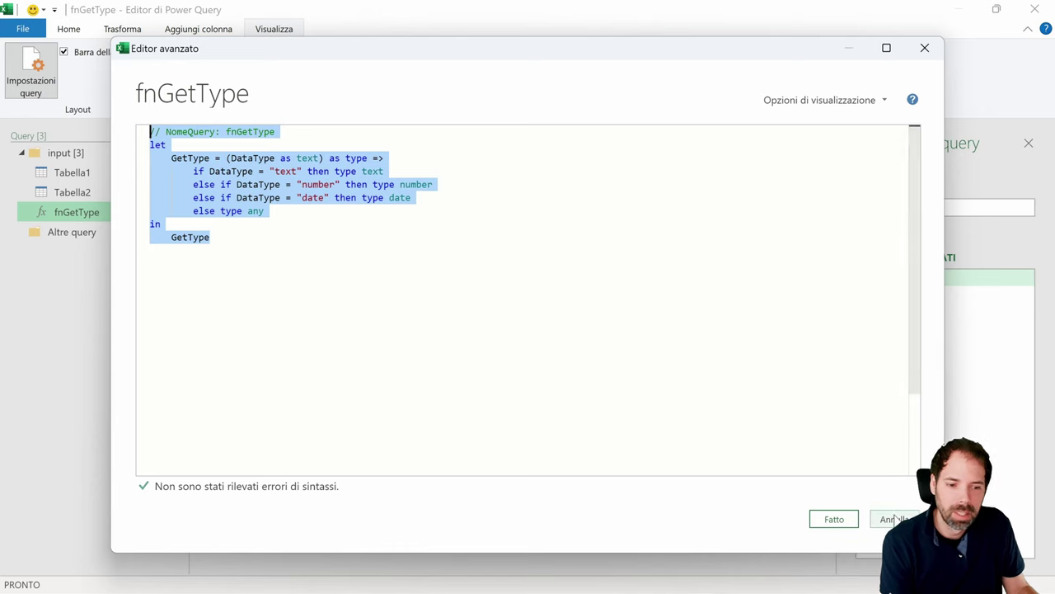
{"action": "key", "text": "Escape"}
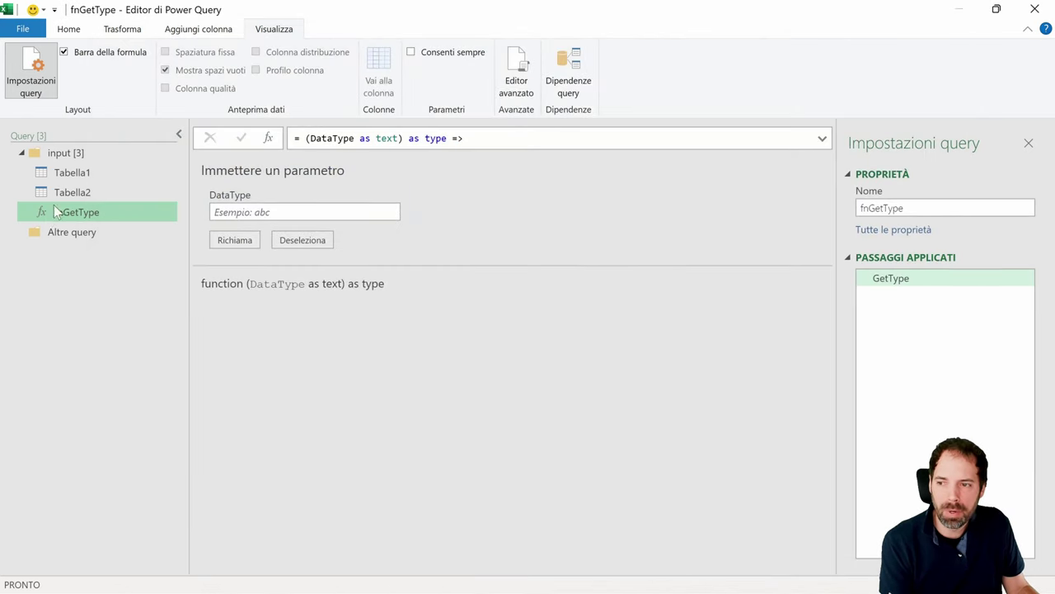
- Open Tabella1 and step through the renamed-columns, DataTypes and RenameOperations outputs
{"action": "left_click", "coordinate": [72, 173]}
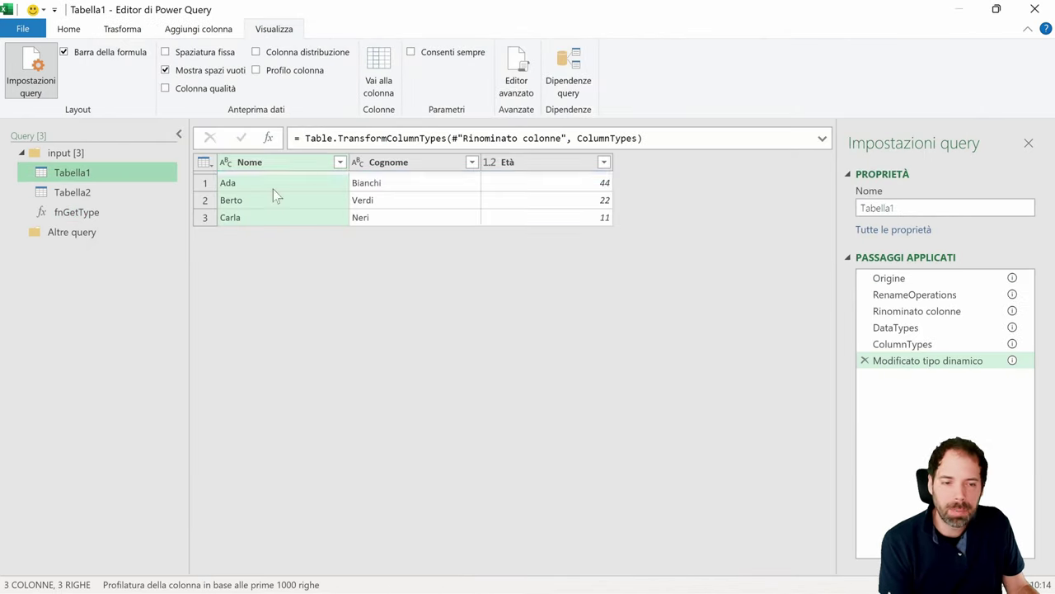
{"action": "left_click", "coordinate": [884, 310]}
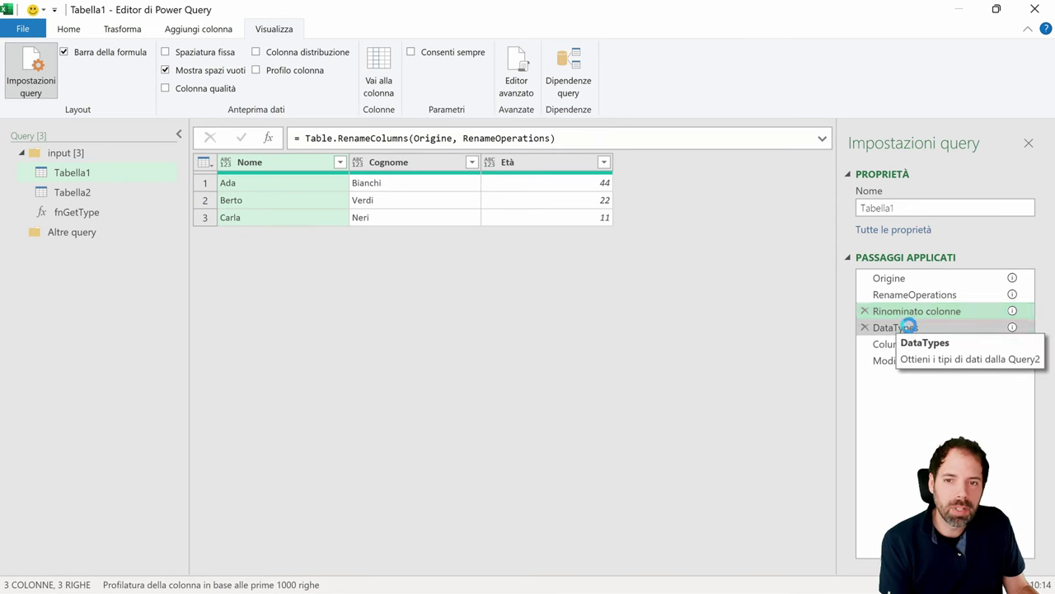
{"action": "left_click", "coordinate": [907, 328]}
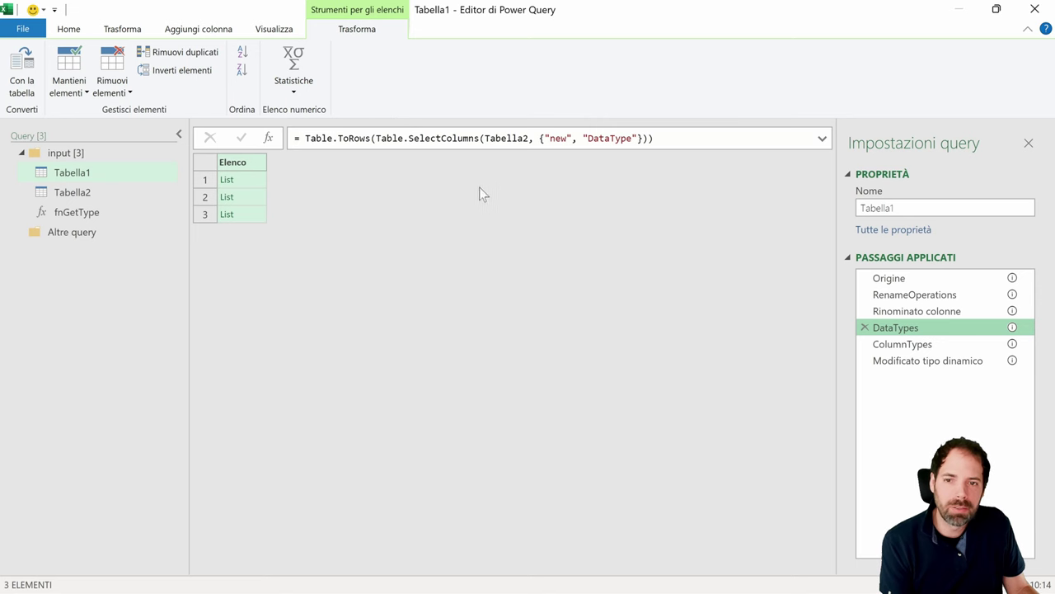
{"action": "right_click", "coordinate": [907, 311]}
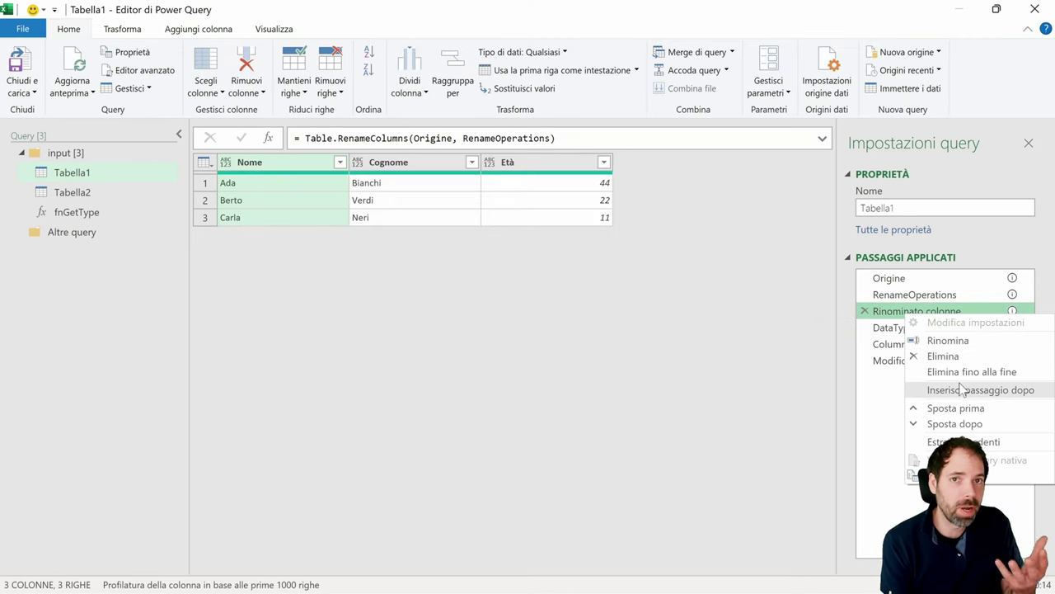
{"action": "left_click", "coordinate": [886, 328]}
{"action": "left_click", "coordinate": [887, 328]}
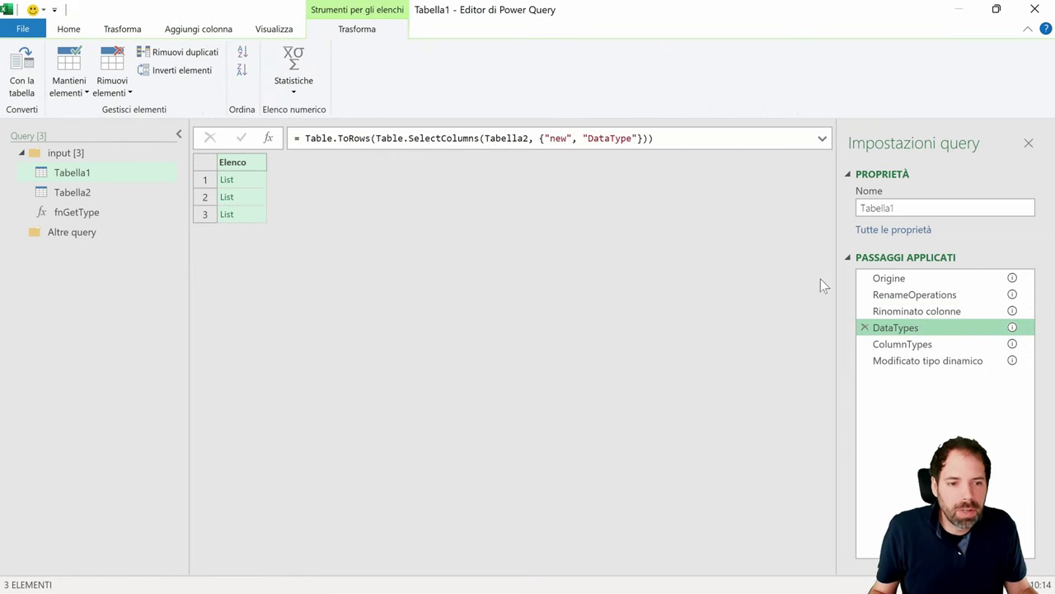
{"action": "left_click", "coordinate": [912, 295]}
{"action": "left_click", "coordinate": [253, 187]}
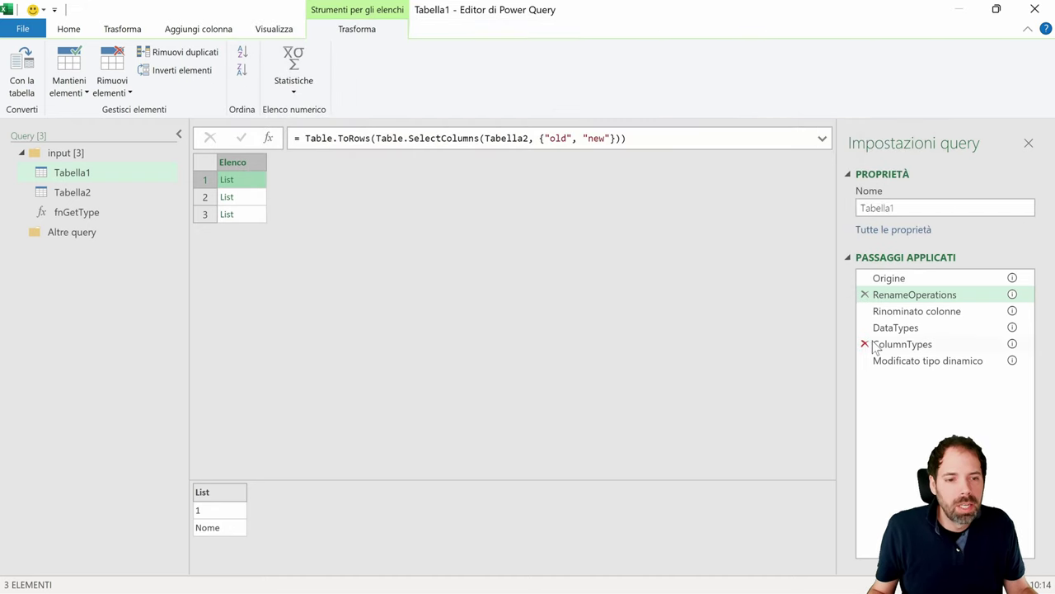
{"action": "left_click", "coordinate": [902, 330]}
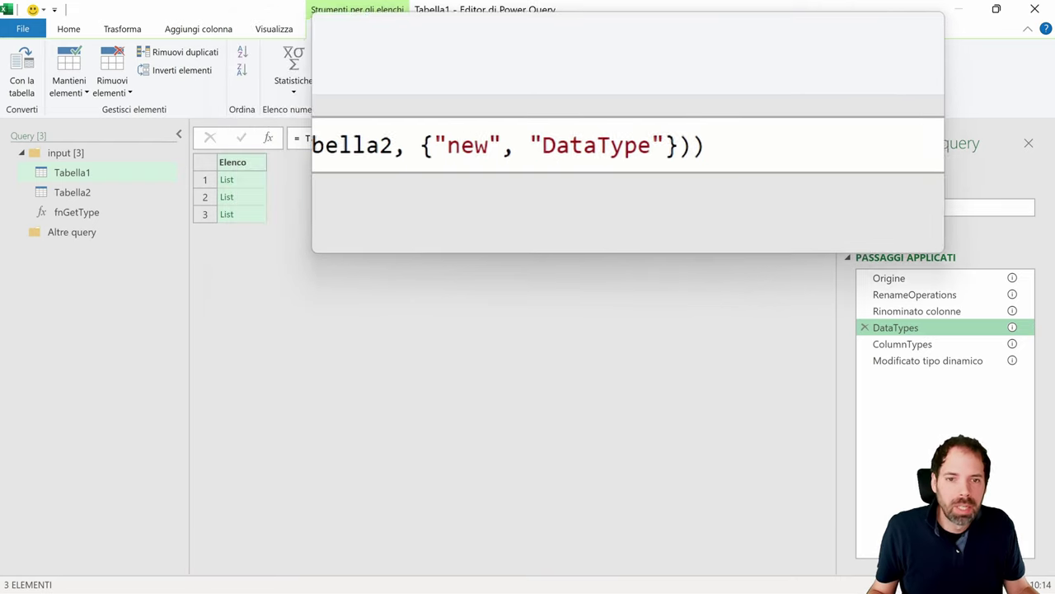
- Preview the DataTypes list entries, Nome–text and Età–number, ending on the DataTypes step
{"action": "left_click", "coordinate": [252, 182]}
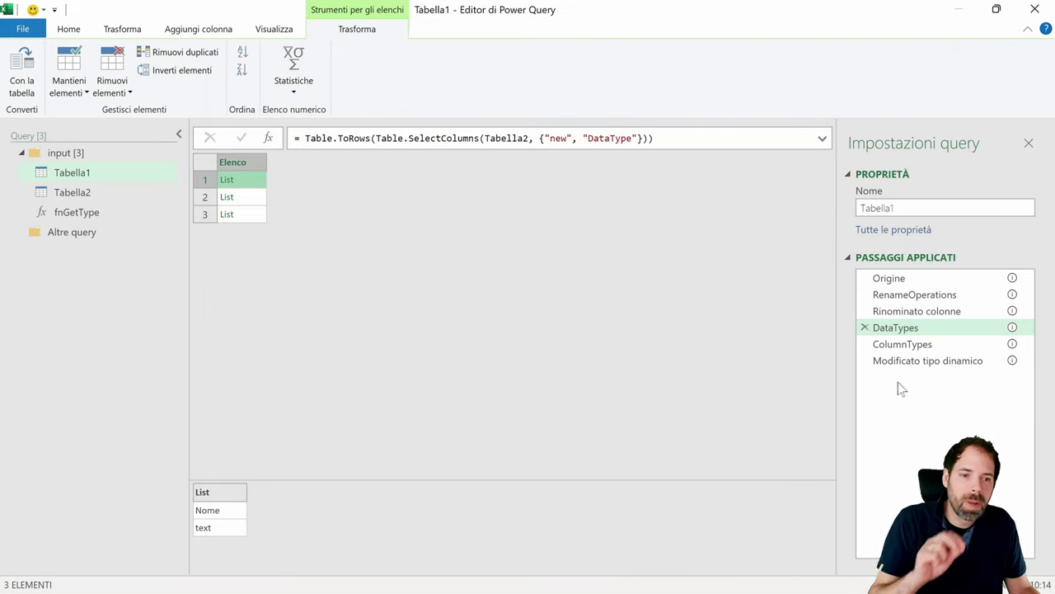
{"action": "left_click", "coordinate": [940, 311]}
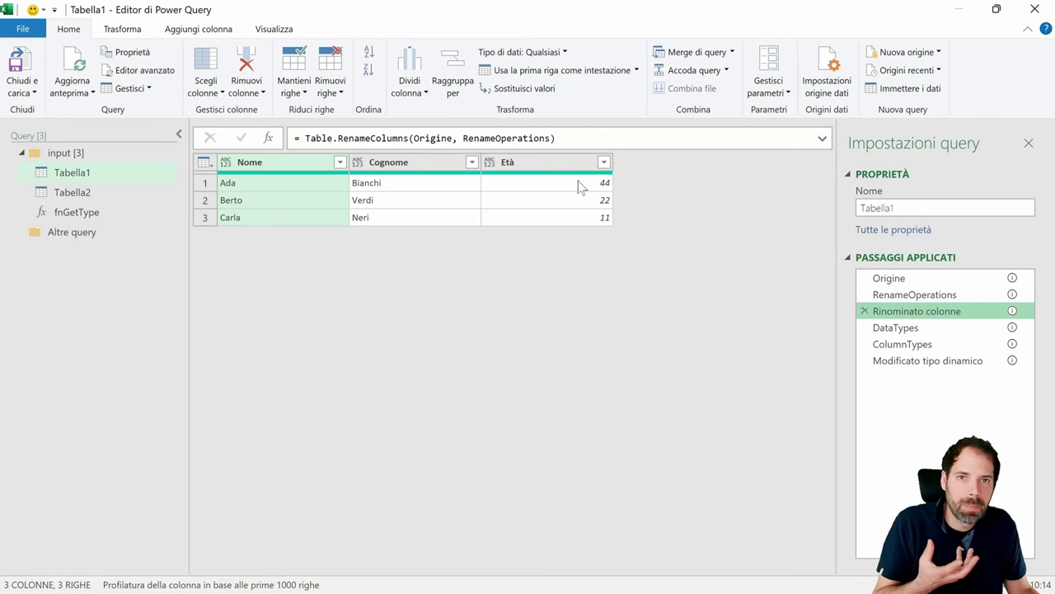
{"action": "left_click", "coordinate": [920, 327]}
{"action": "left_click", "coordinate": [243, 182]}
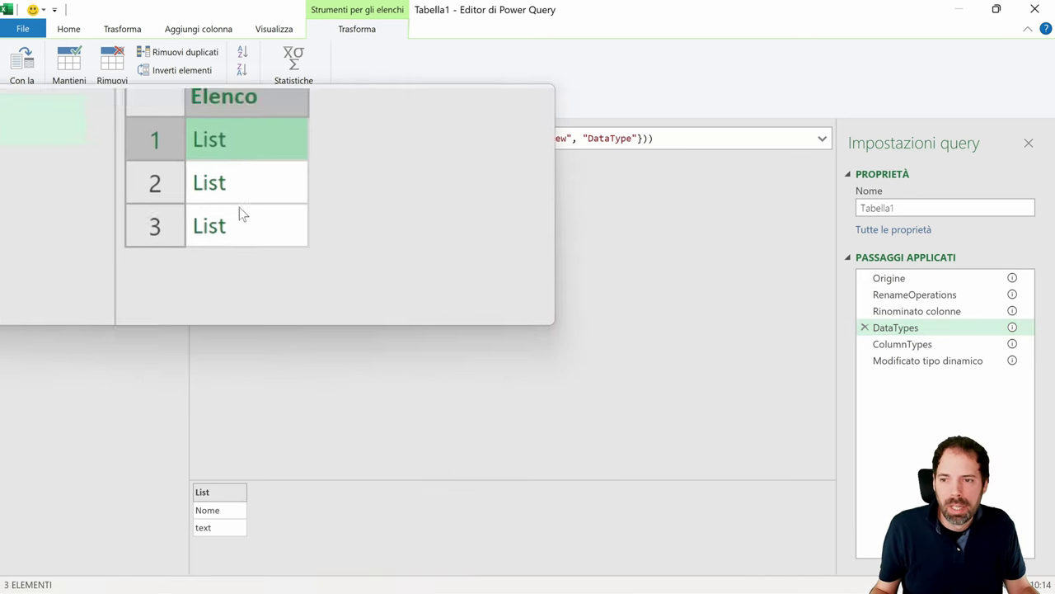
{"action": "left_click", "coordinate": [243, 214]}
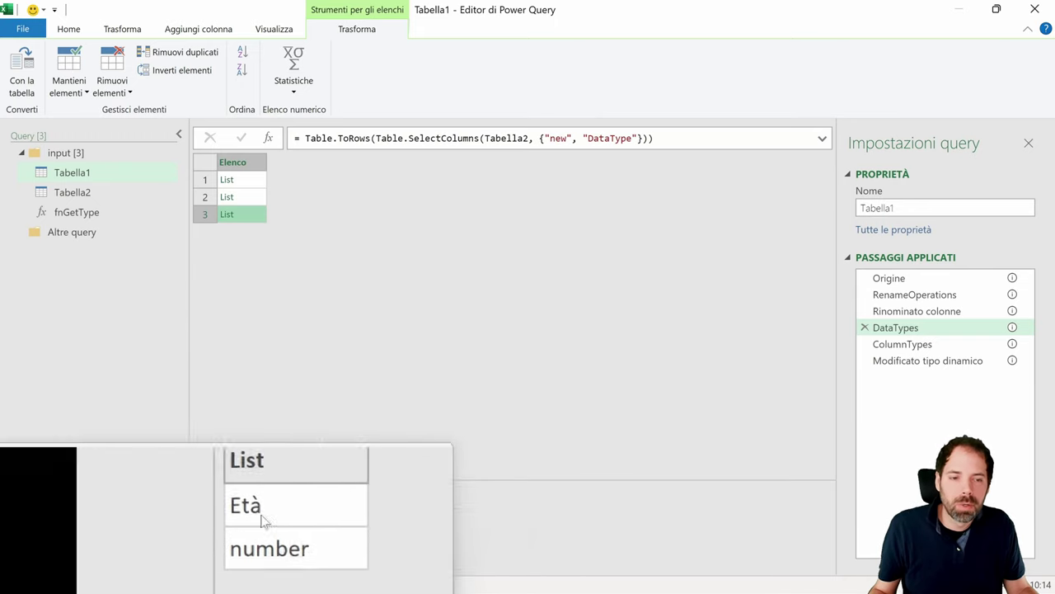
{"action": "left_click", "coordinate": [905, 333]}
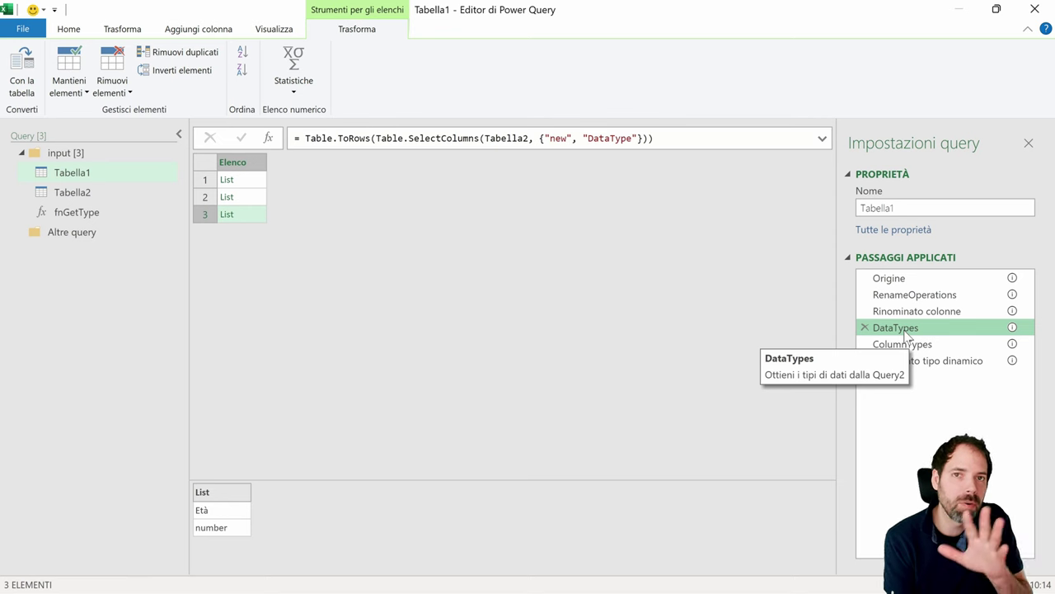
{"action": "left_click", "coordinate": [901, 297]}
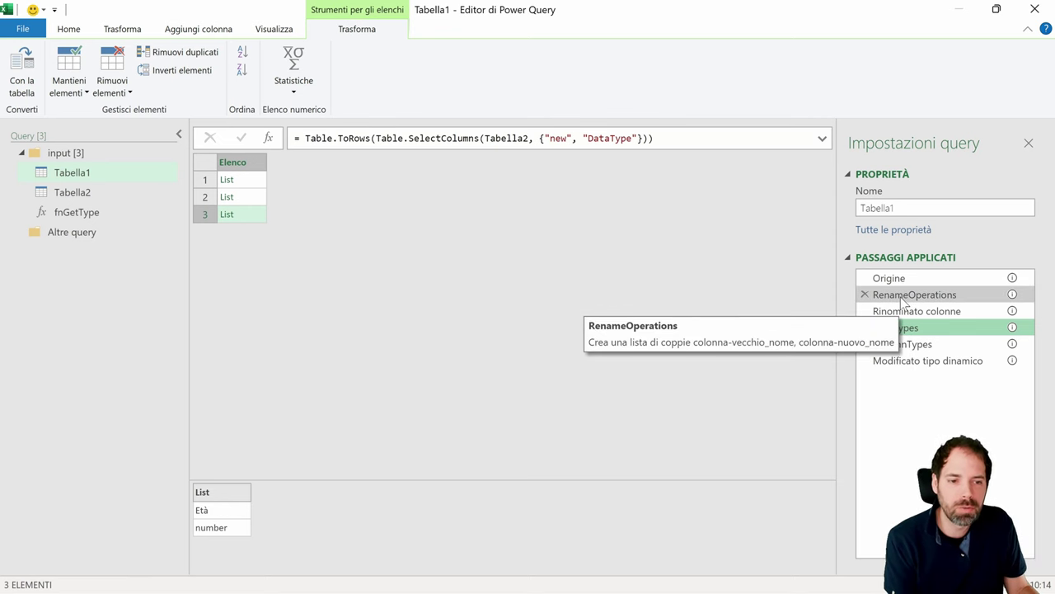
{"action": "left_click", "coordinate": [915, 329]}
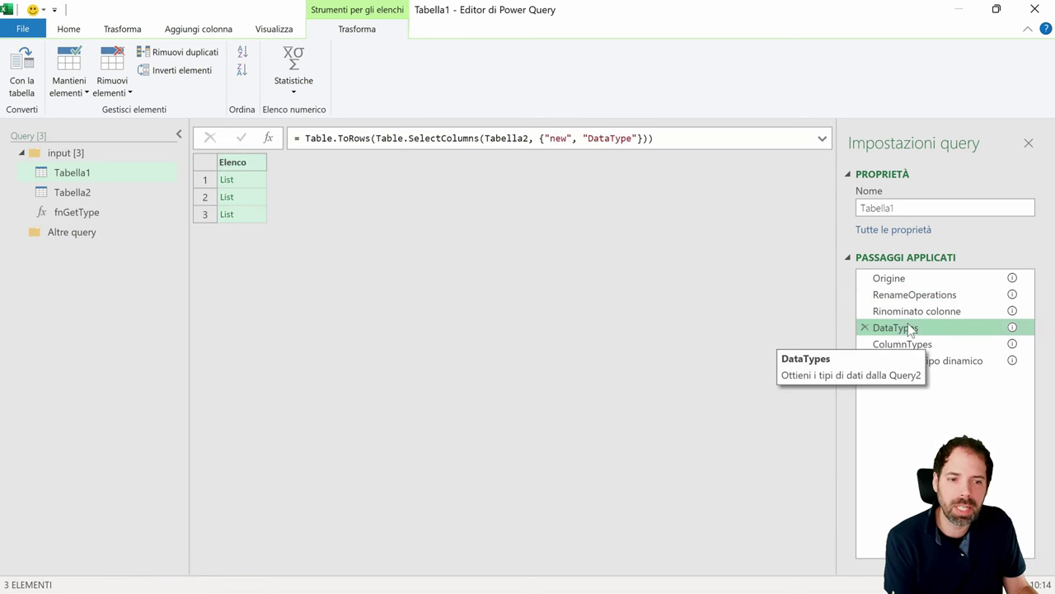
- Expand the ColumnTypes formula and preview its three name-and-type pairs, including Età
{"action": "left_click", "coordinate": [940, 345]}
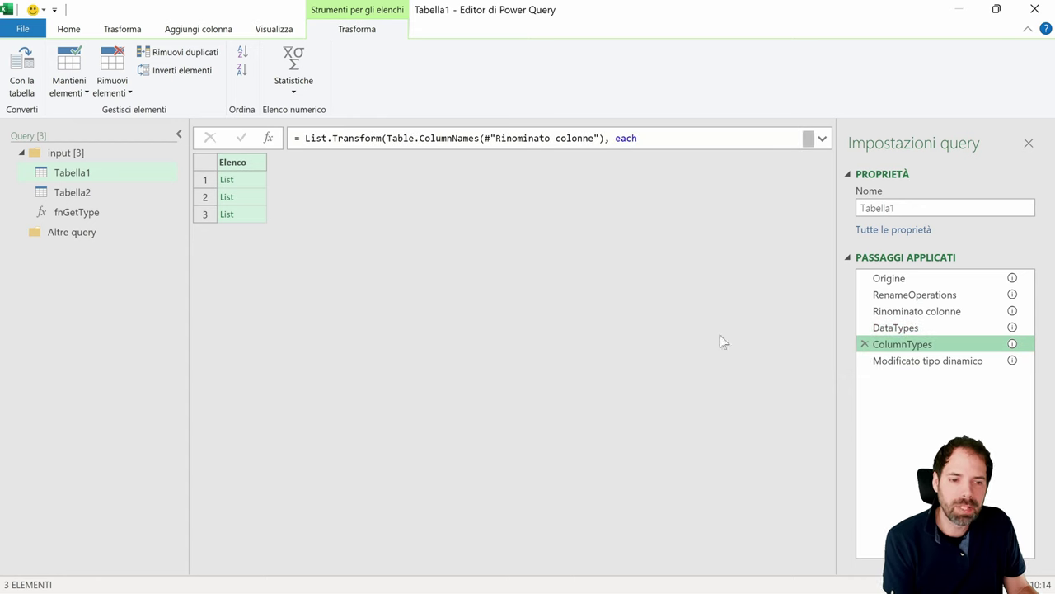
{"action": "left_click", "coordinate": [822, 139]}
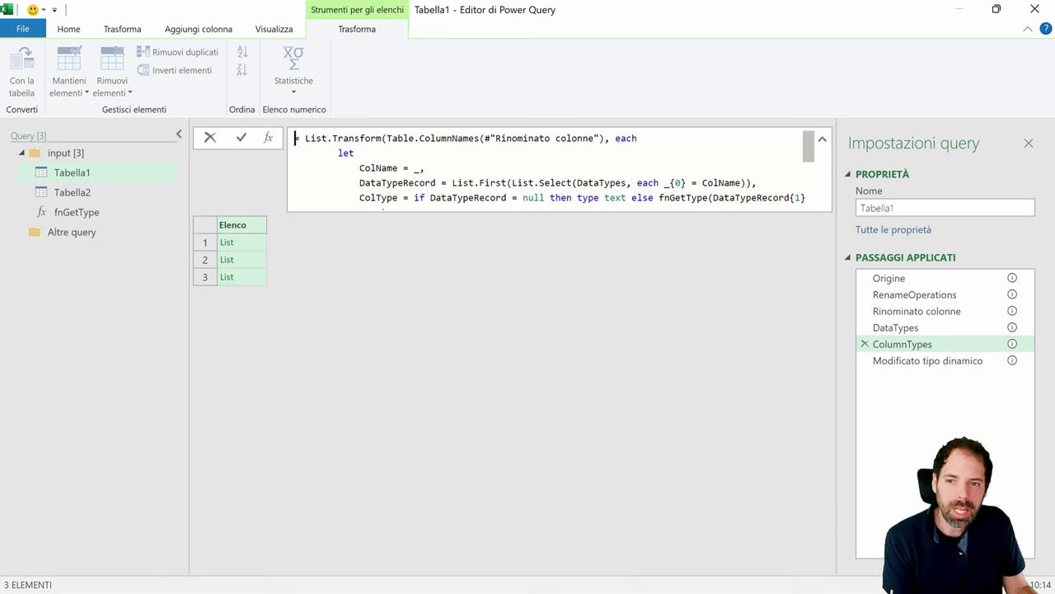
{"action": "left_click", "coordinate": [255, 244]}
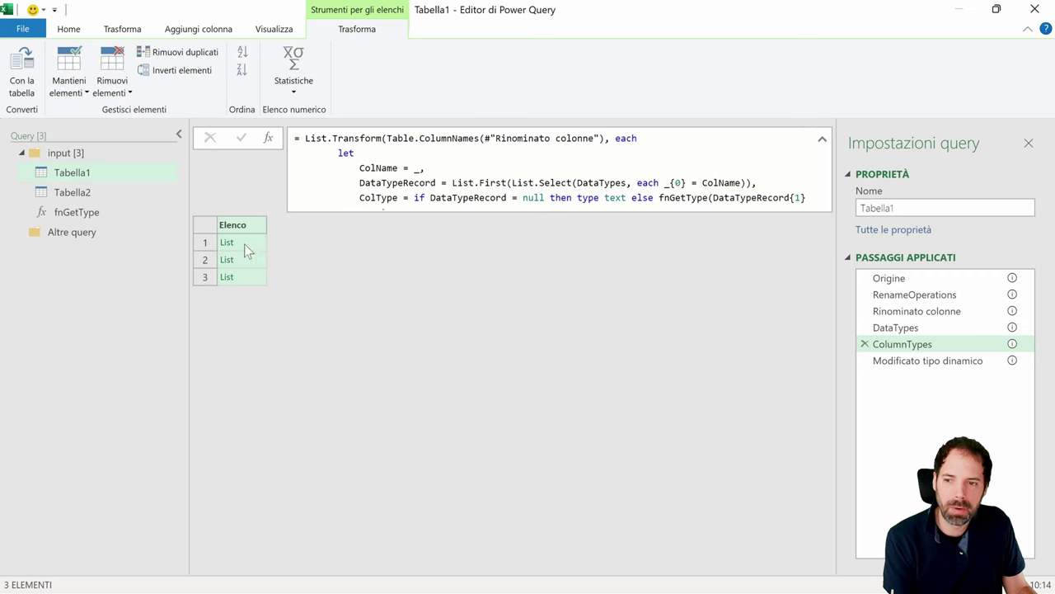
{"action": "left_click", "coordinate": [245, 244]}
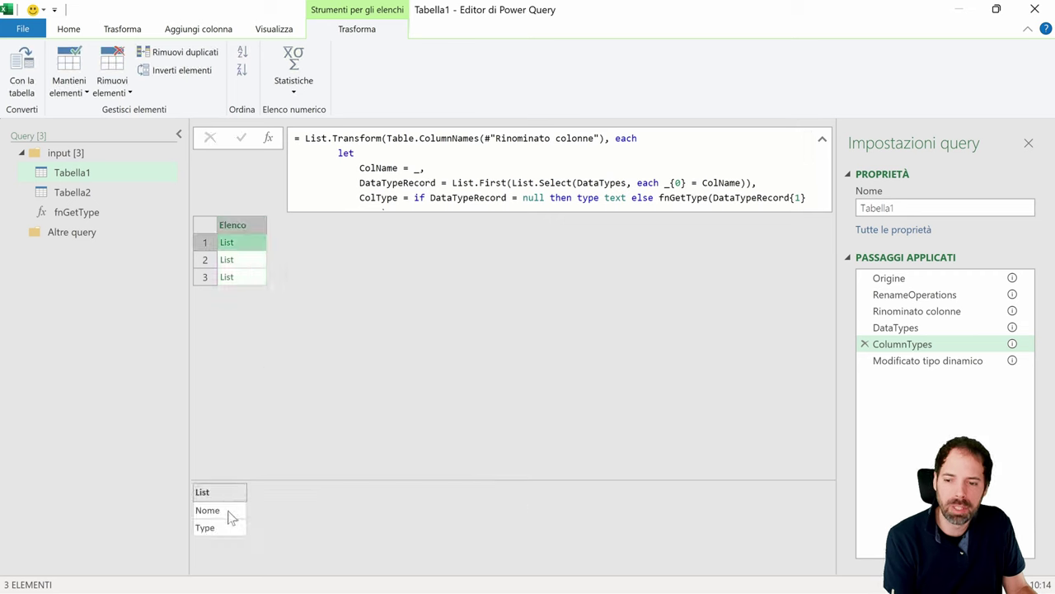
{"action": "left_click", "coordinate": [243, 259]}
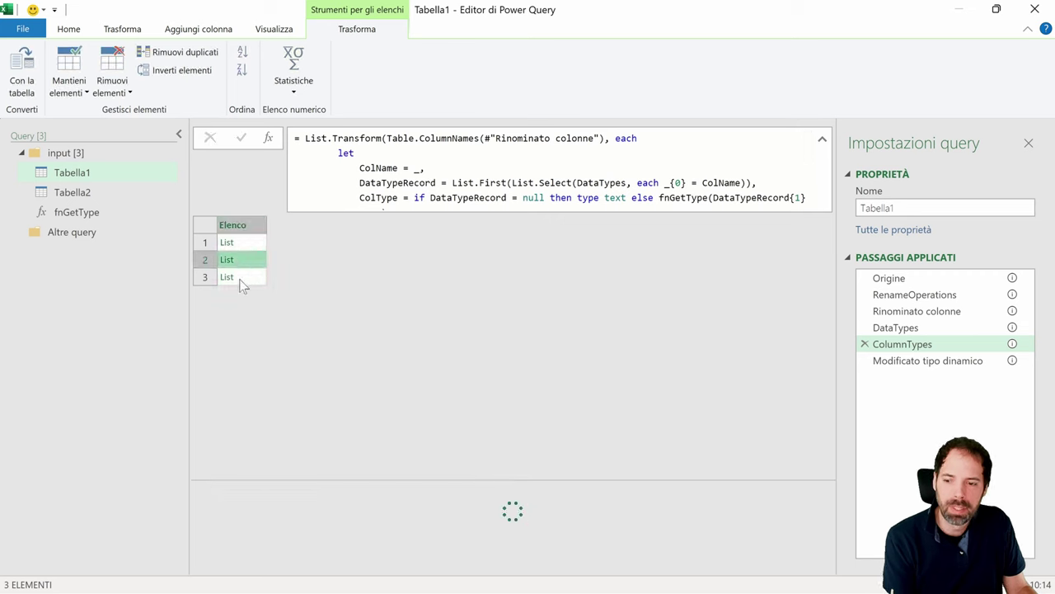
{"action": "left_click", "coordinate": [242, 277]}
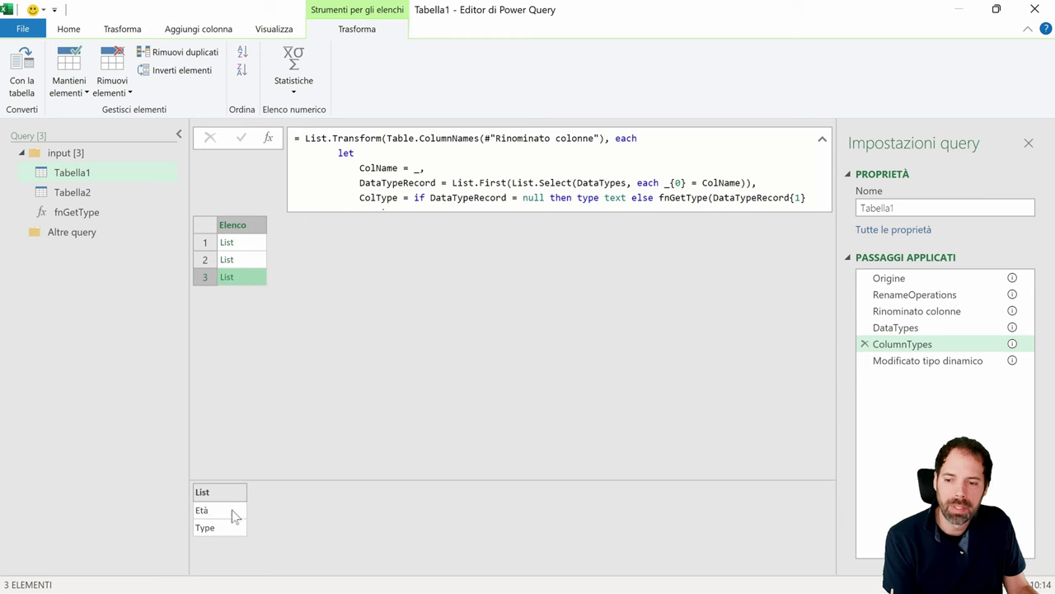
- Trace the DataTypeRecord lookup and returned {ColName, ColType} pair, then view the renamed table
{"action": "left_click", "coordinate": [408, 182]}
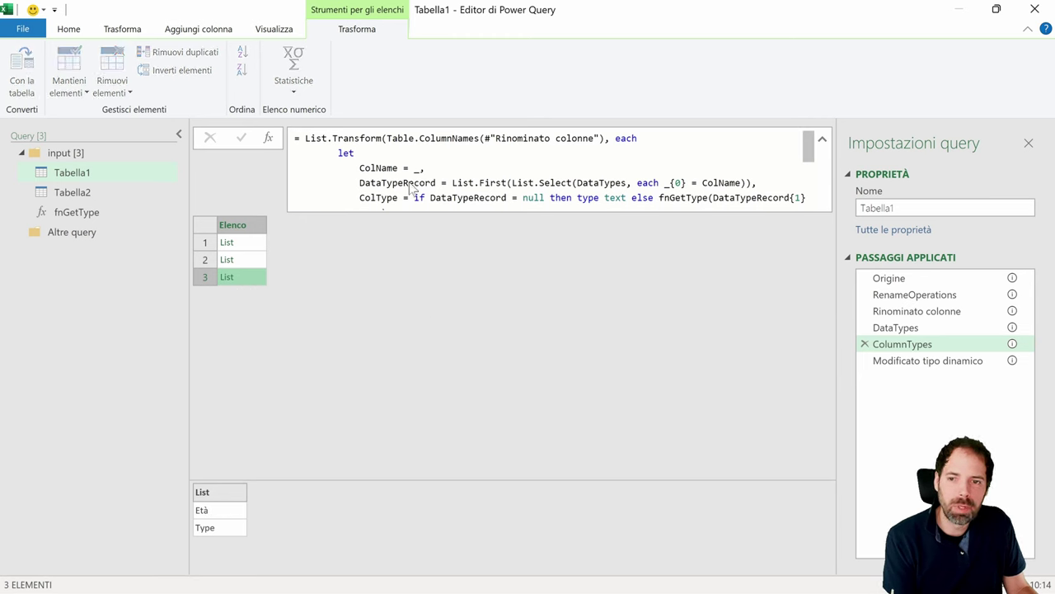
{"action": "left_click", "coordinate": [356, 200]}
{"action": "key", "text": "shift+Down"}
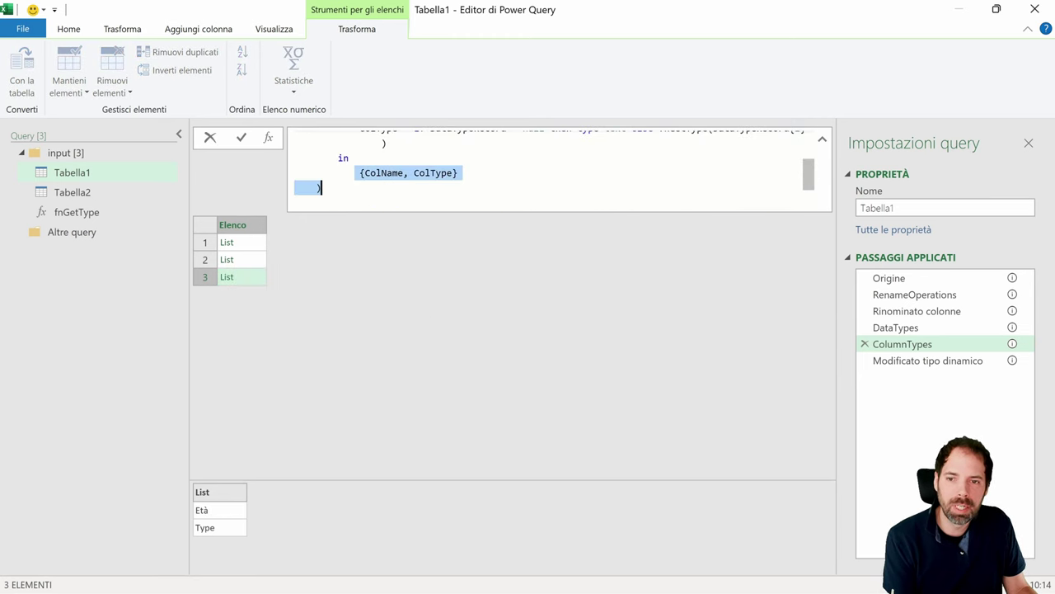
{"action": "left_click", "coordinate": [369, 172]}
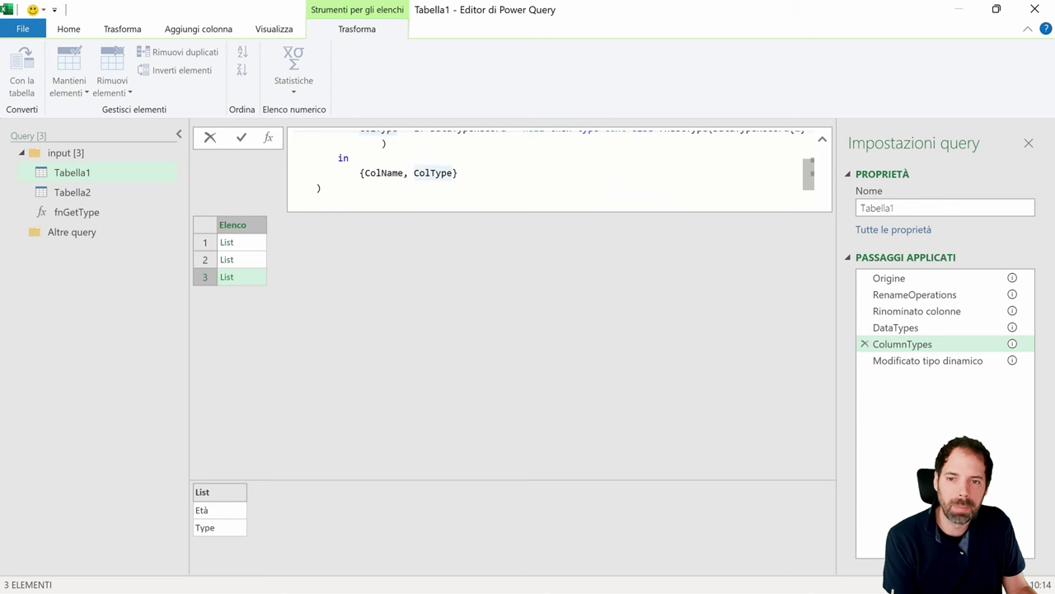
{"action": "key", "text": "End"}
{"action": "scroll", "coordinate": [559, 169], "scroll_direction": "up", "scroll_amount": 5}
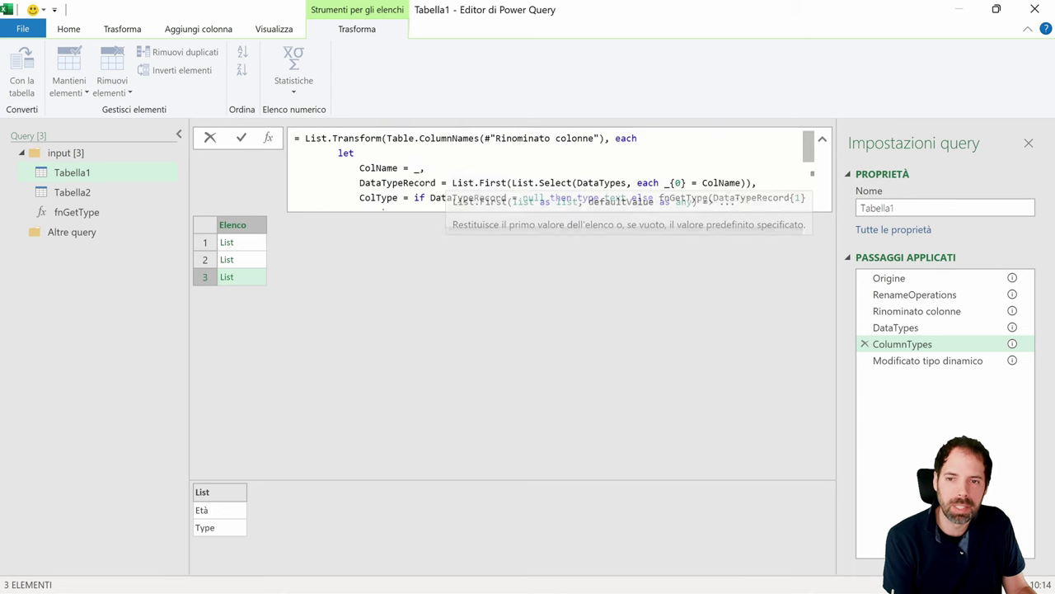
{"action": "left_click", "coordinate": [354, 152]}
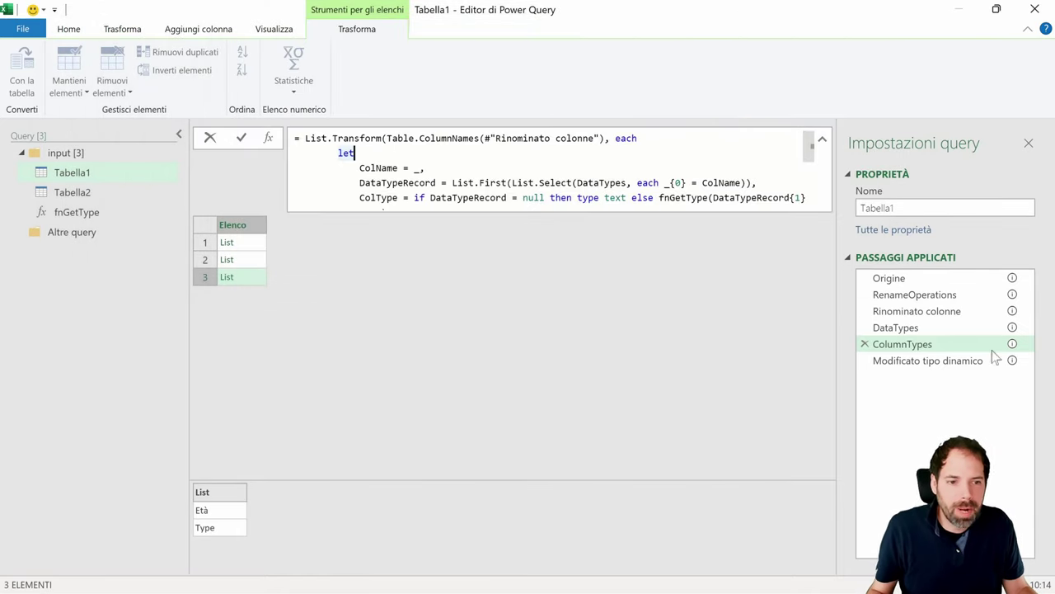
{"action": "left_click", "coordinate": [932, 319]}
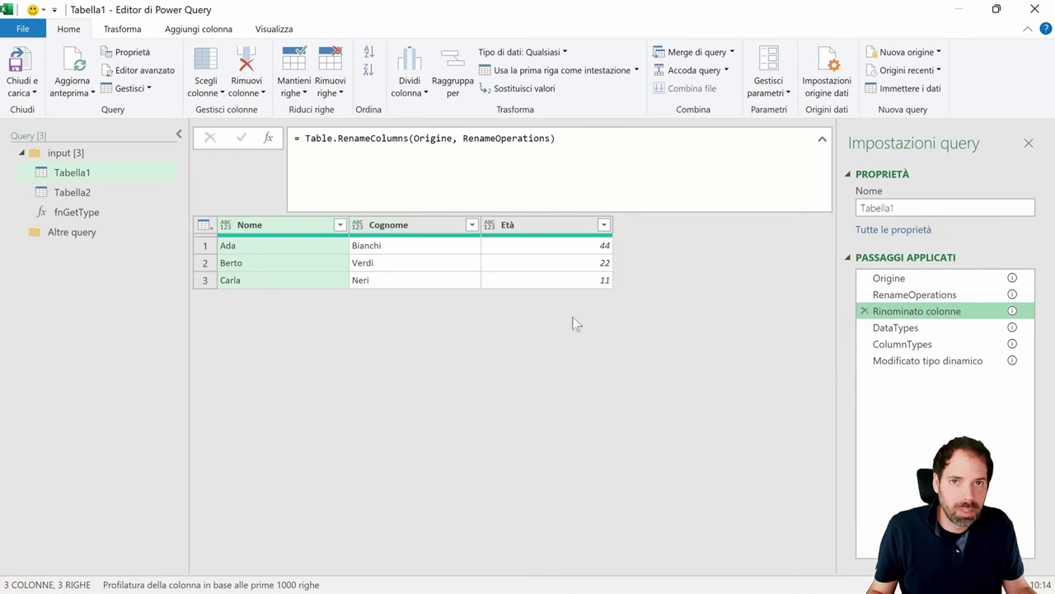
- Go back to the ColumnTypes step and inspect its code, marking the ColName variable
{"action": "left_click", "coordinate": [907, 346]}
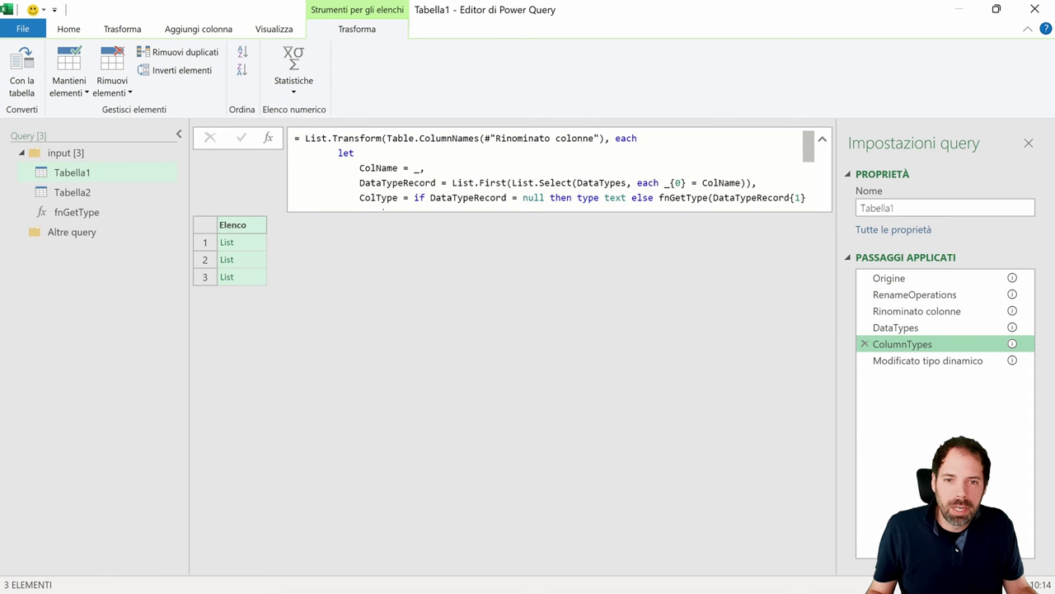
{"action": "left_click", "coordinate": [348, 154]}
{"action": "scroll", "coordinate": [349, 154], "scroll_direction": "down", "scroll_amount": 1}
{"action": "scroll", "coordinate": [351, 153], "scroll_direction": "up", "scroll_amount": 1}
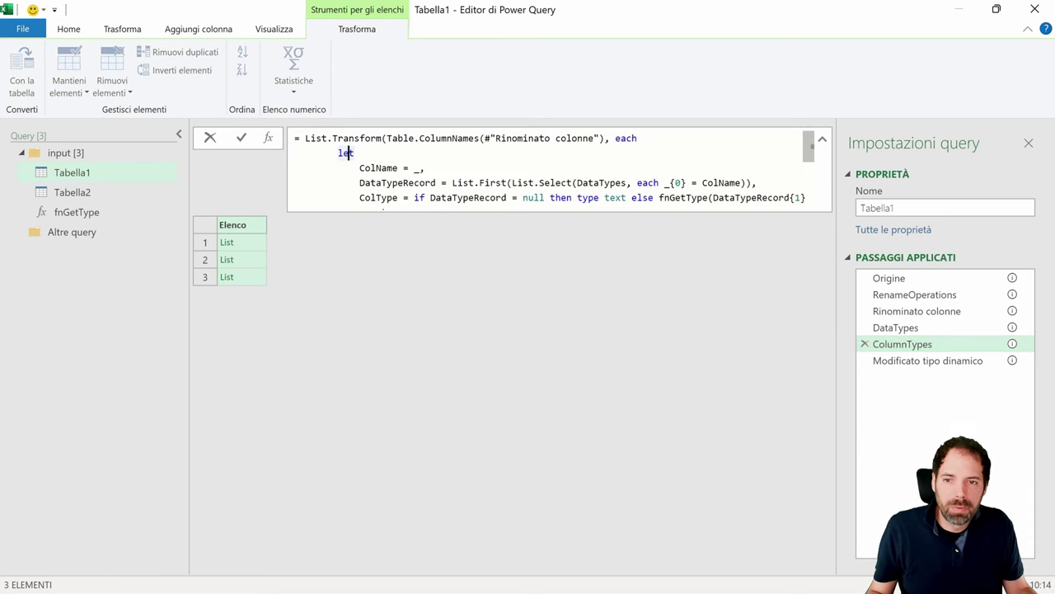
{"action": "left_click_drag", "start_coordinate": [360, 167], "coordinate": [395, 168]}
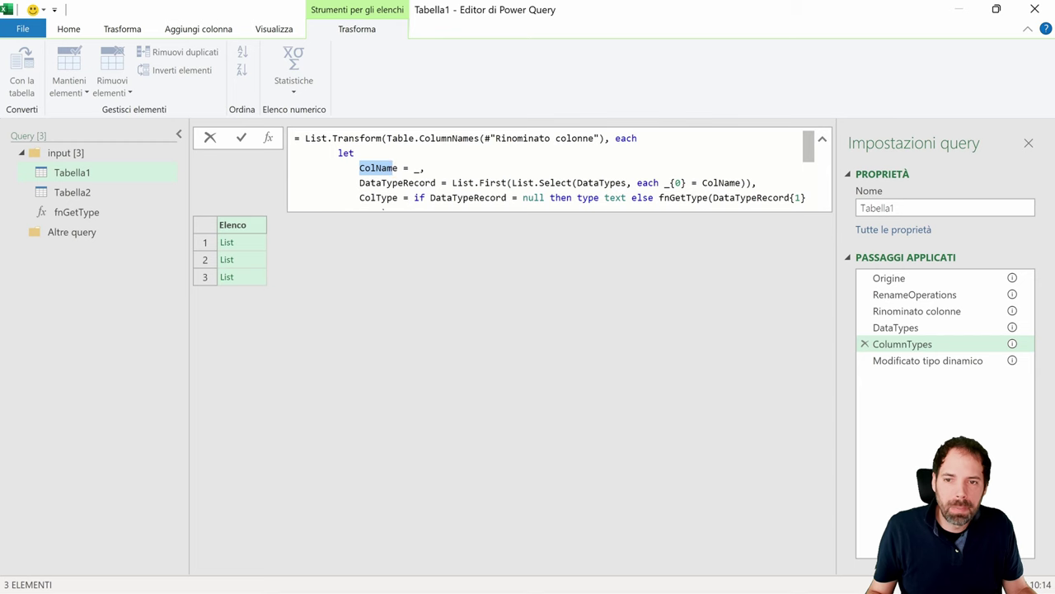
{"action": "left_click", "coordinate": [410, 167]}
- Preview the Rinominato colonne table, then mark the DataTypeRecord variable in ColumnTypes
{"action": "left_click", "coordinate": [915, 311]}
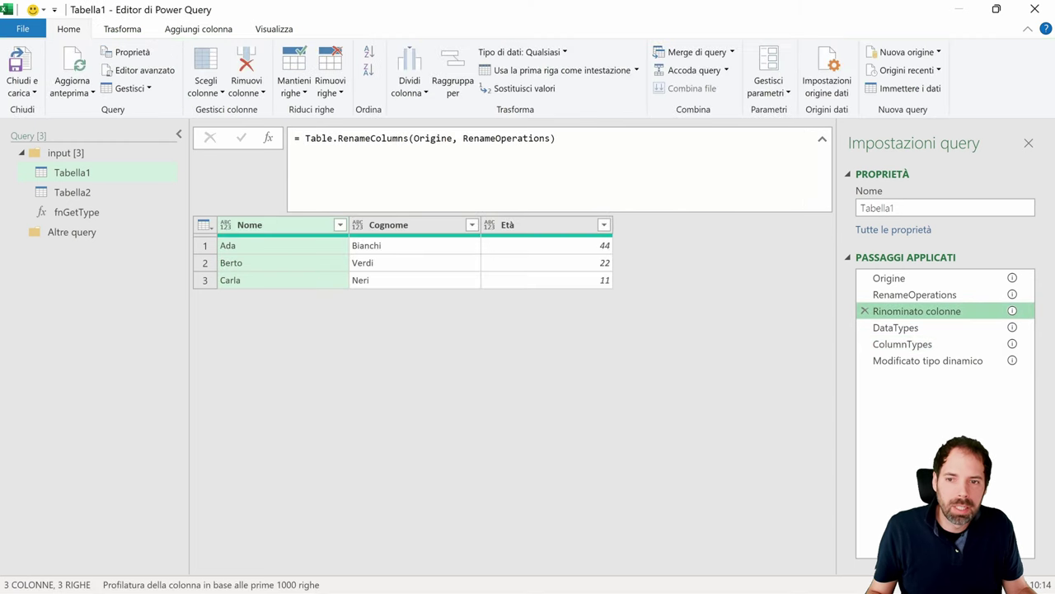
{"action": "left_click", "coordinate": [902, 344]}
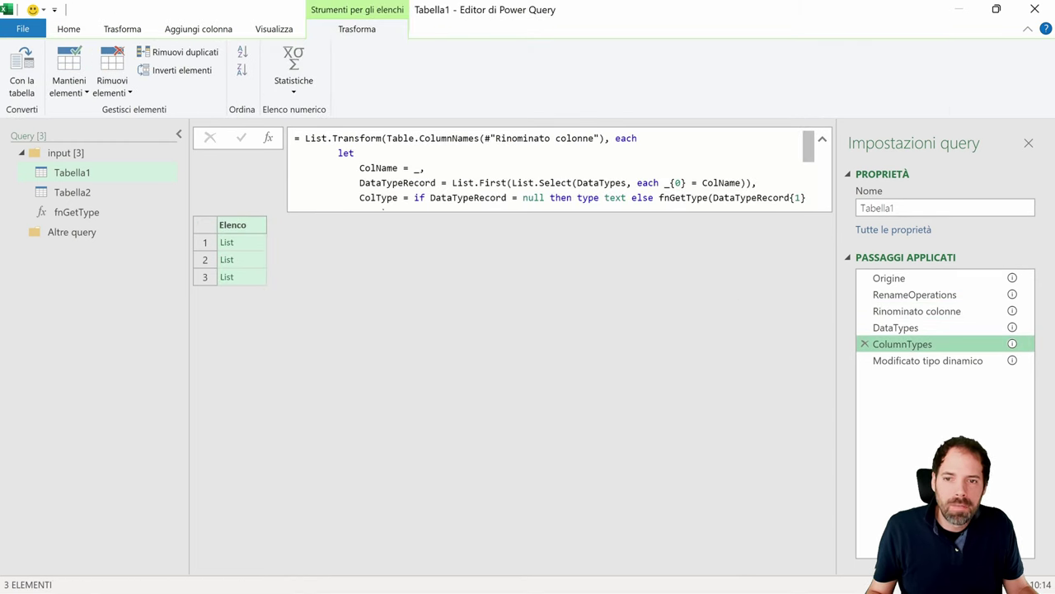
{"action": "left_click_drag", "start_coordinate": [359, 183], "coordinate": [349, 158]}
{"action": "scroll", "coordinate": [349, 199], "scroll_direction": "up", "scroll_amount": 1}
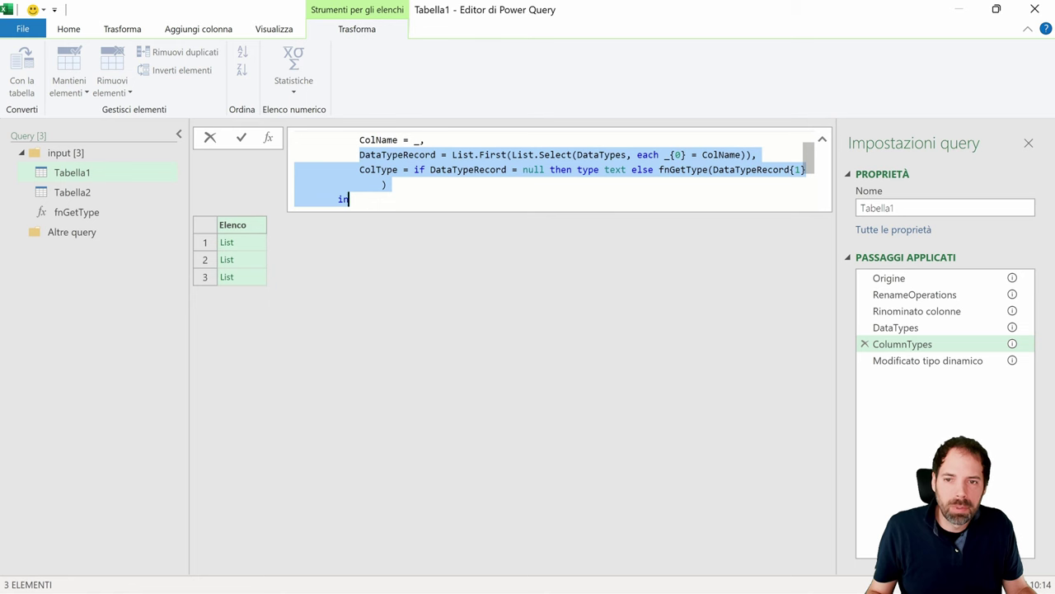
{"action": "left_click", "coordinate": [441, 154]}
{"action": "double_click", "coordinate": [398, 155]}
{"action": "scroll", "coordinate": [559, 169], "scroll_direction": "up", "scroll_amount": 1}
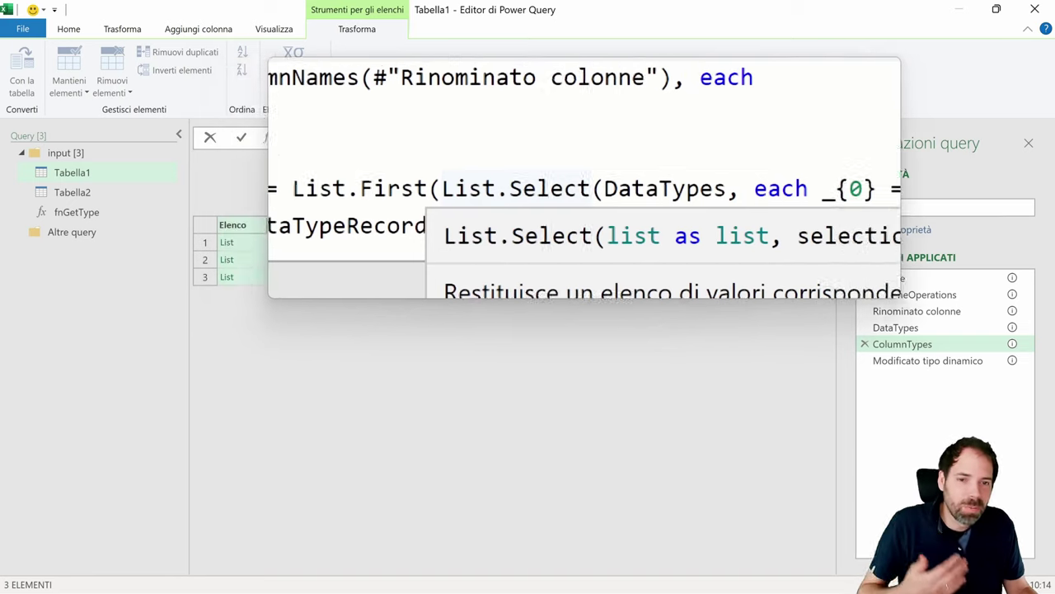
- Trace the DataTypeRecord lookup: the DataTypes reference, index 0 and the ColName condition
{"action": "double_click", "coordinate": [594, 168]}
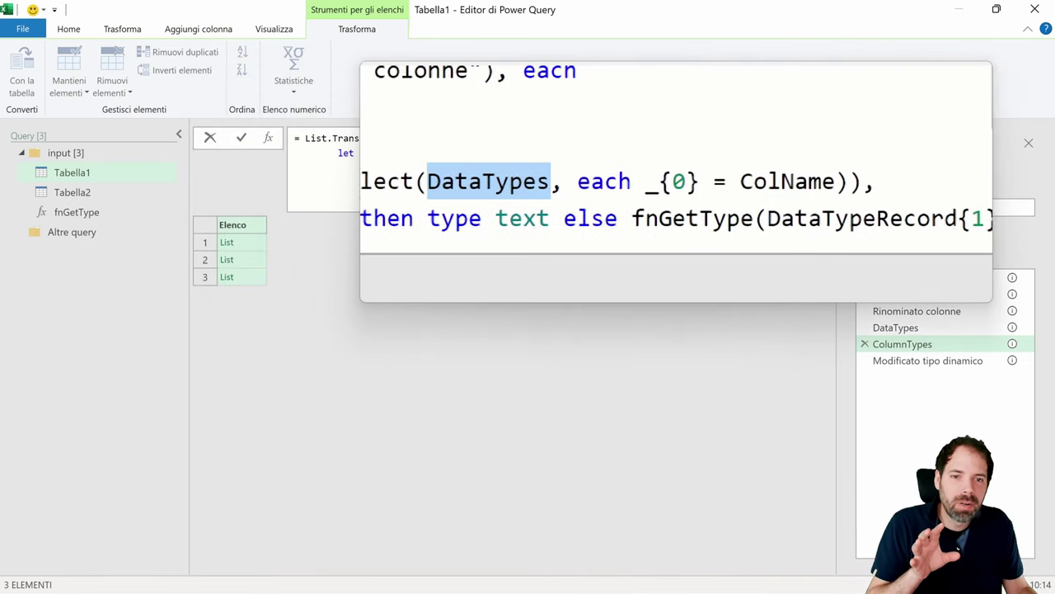
{"action": "double_click", "coordinate": [679, 182]}
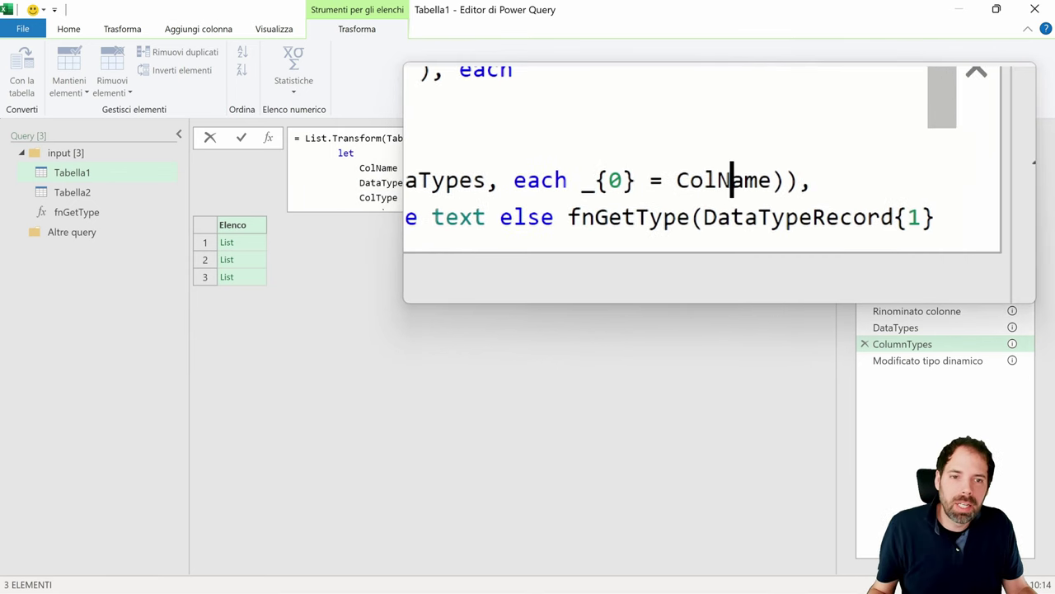
{"action": "double_click", "coordinate": [721, 183]}
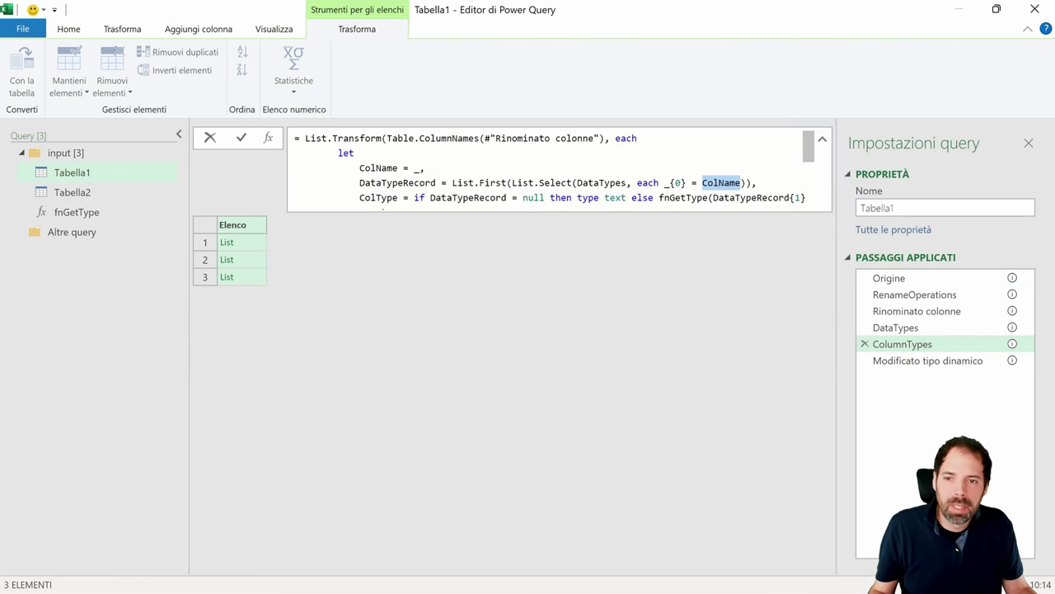
{"action": "scroll", "coordinate": [544, 173], "scroll_direction": "down", "scroll_amount": 5}
{"action": "left_click", "coordinate": [320, 188]}
{"action": "double_click", "coordinate": [403, 172]}
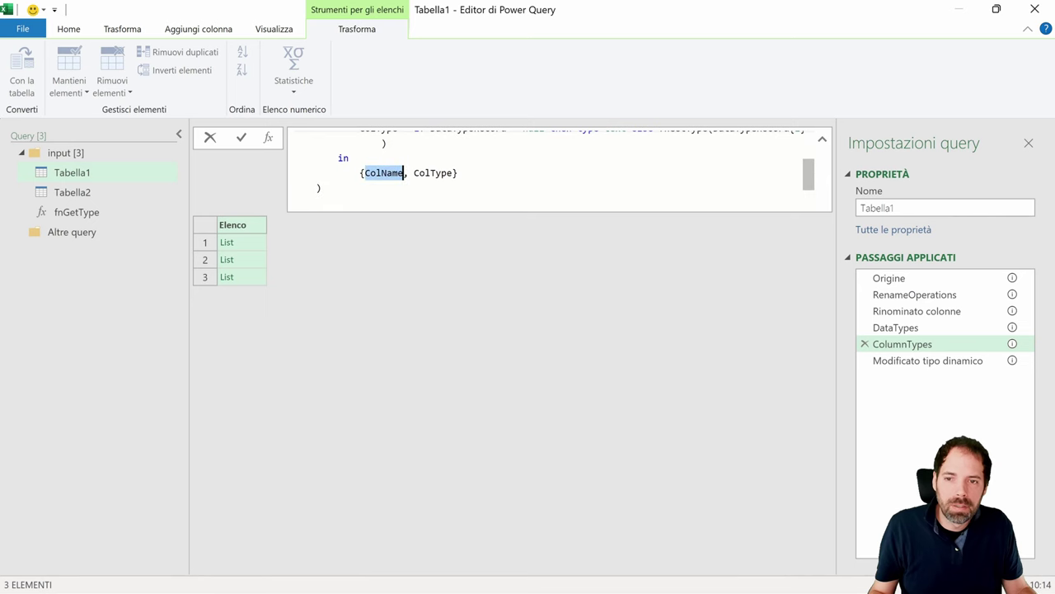
{"action": "scroll", "coordinate": [403, 173], "scroll_direction": "up", "scroll_amount": 1}
{"action": "left_click_drag", "start_coordinate": [360, 154], "coordinate": [742, 155]}
{"action": "key", "text": "Escape"}
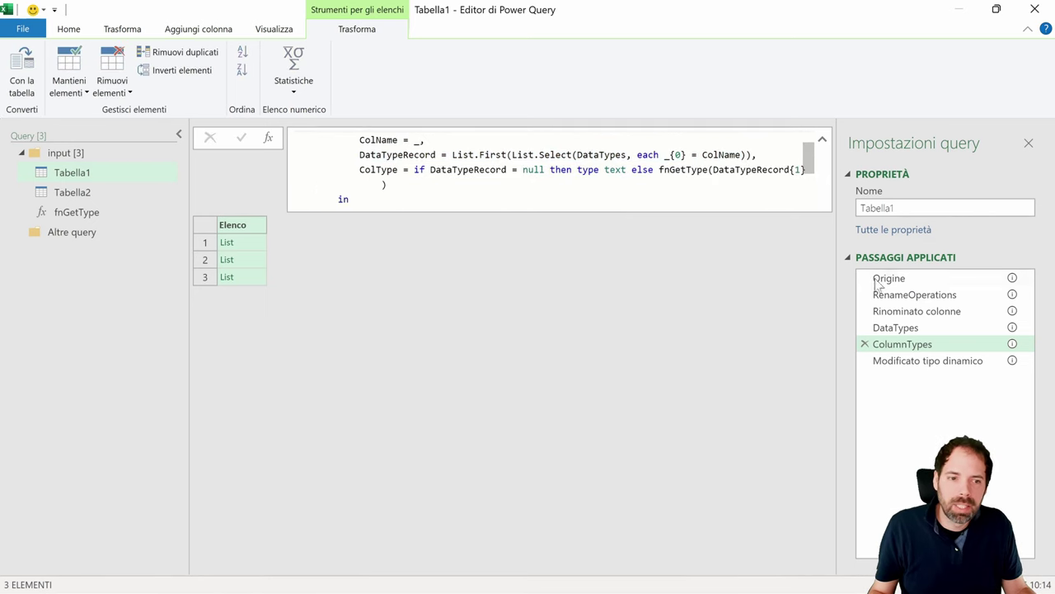
- Preview the DataTypes mapping rows Nome text and Cognome text
{"action": "left_click", "coordinate": [921, 328]}
{"action": "left_click", "coordinate": [253, 250]}
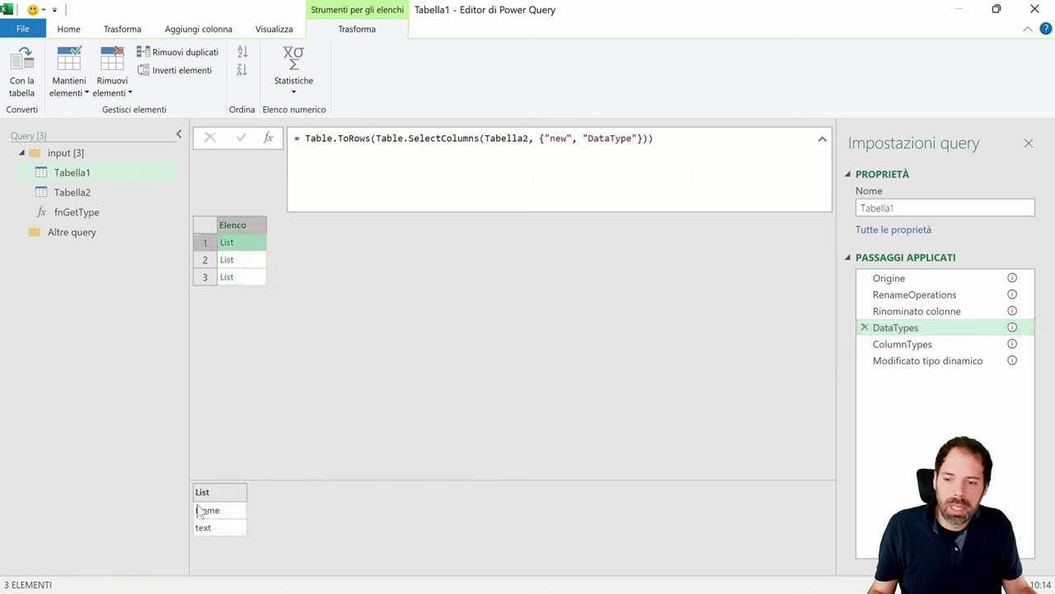
{"action": "left_click", "coordinate": [252, 260]}
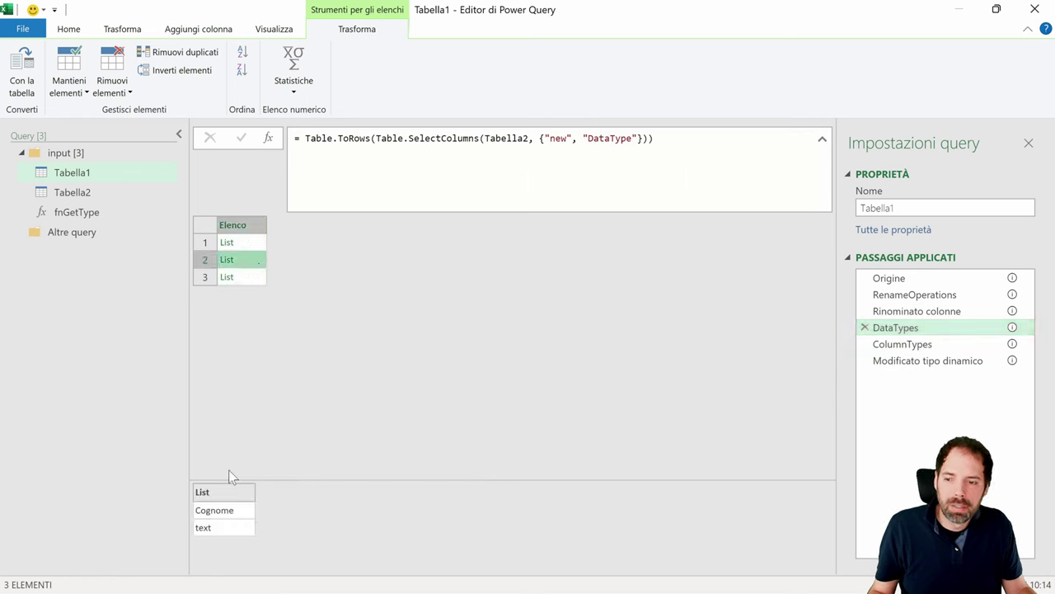
{"action": "left_click", "coordinate": [932, 345]}
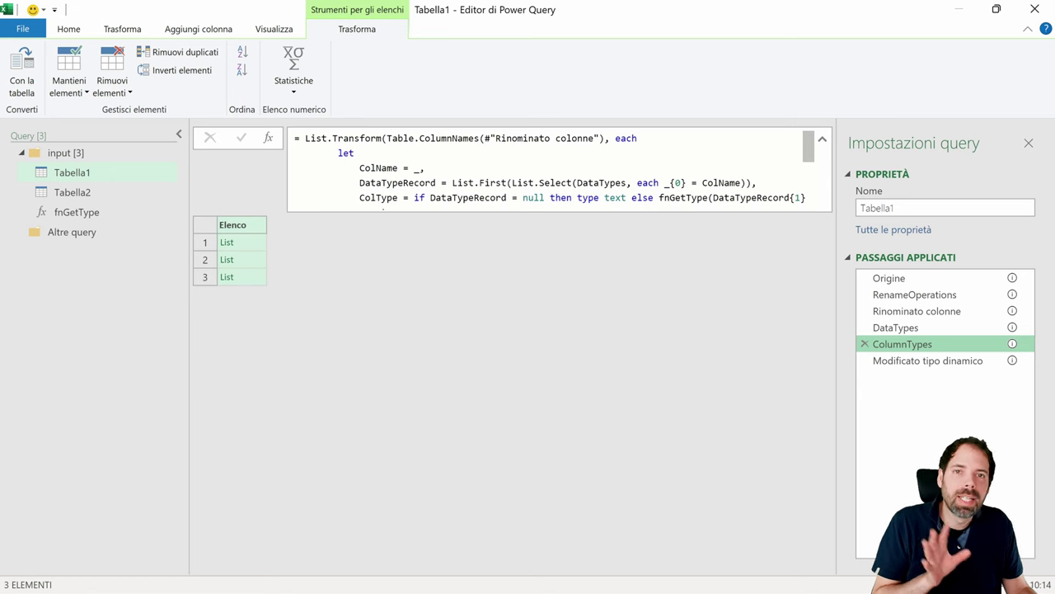
- Examine the fnGetType call on the DataTypeRecord argument in ColumnTypes
{"action": "left_click_drag", "start_coordinate": [709, 197], "coordinate": [458, 187]}
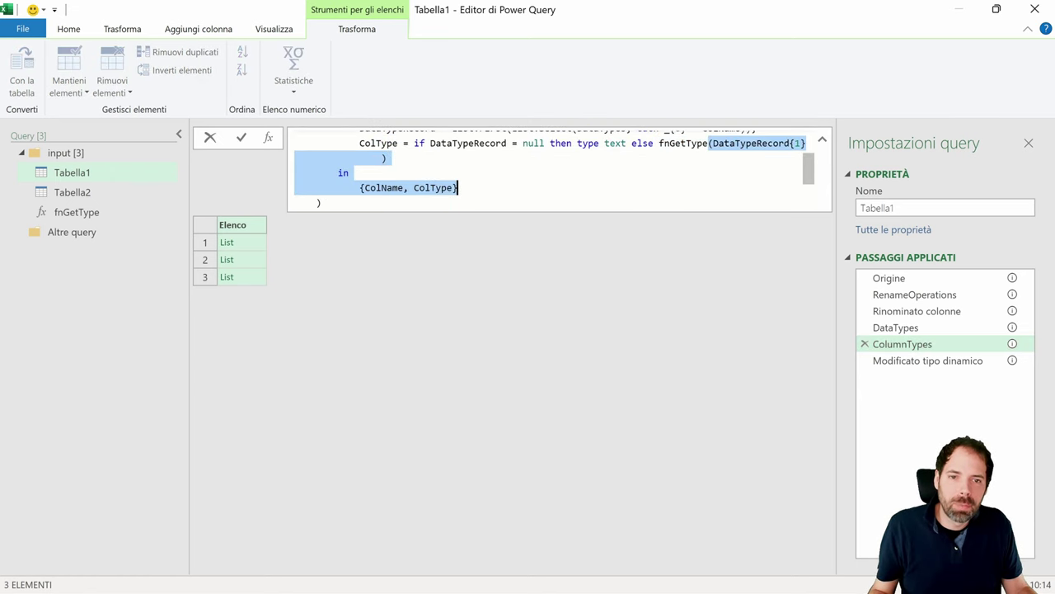
{"action": "double_click", "coordinate": [684, 142]}
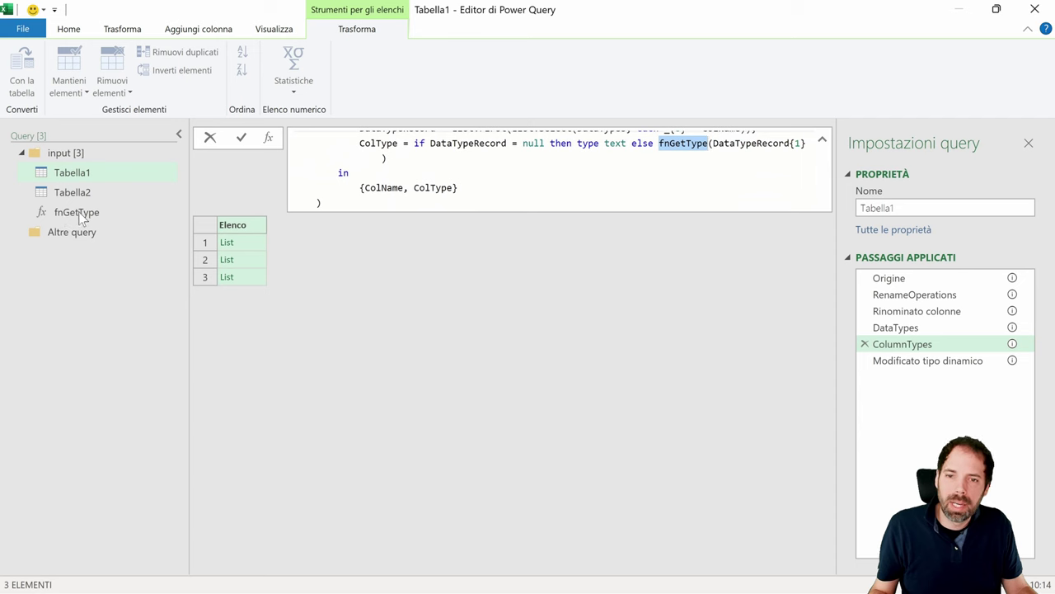
{"action": "left_click_drag", "start_coordinate": [712, 143], "coordinate": [790, 143]}
{"action": "left_click", "coordinate": [793, 144]}
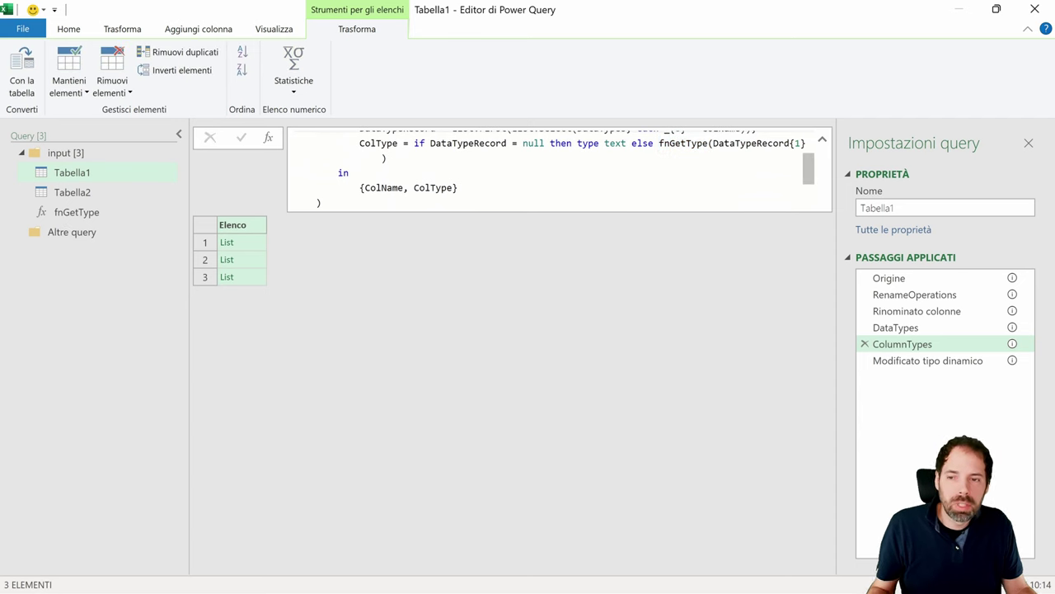
- Recheck the Nome, Cognome and Età number mapping rows, then open the fnGetType function query
{"action": "left_click", "coordinate": [895, 327]}
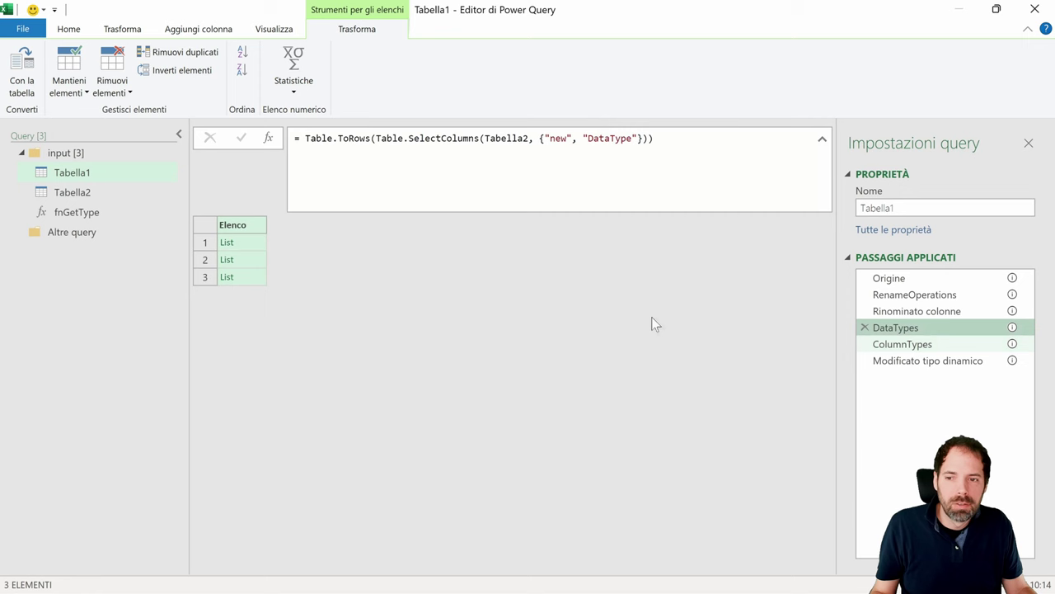
{"action": "left_click", "coordinate": [253, 243]}
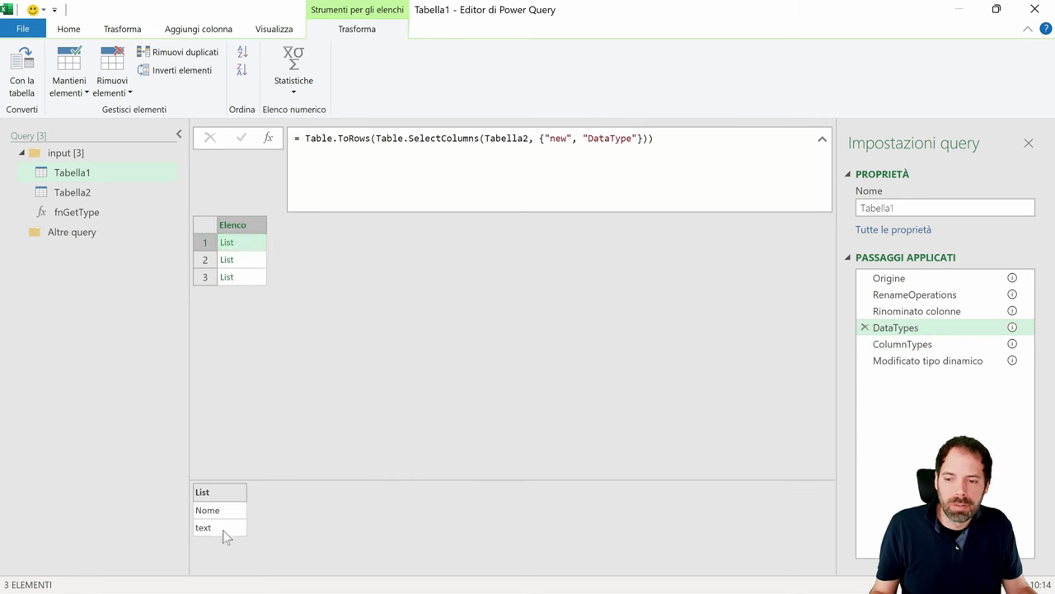
{"action": "left_click", "coordinate": [244, 260]}
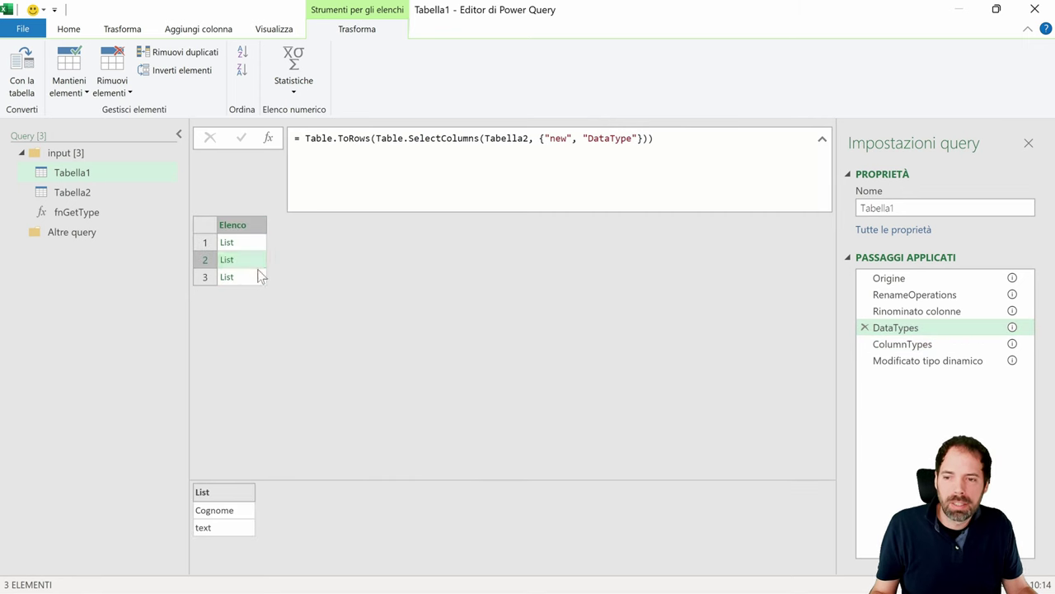
{"action": "left_click", "coordinate": [259, 276]}
{"action": "left_click", "coordinate": [907, 345]}
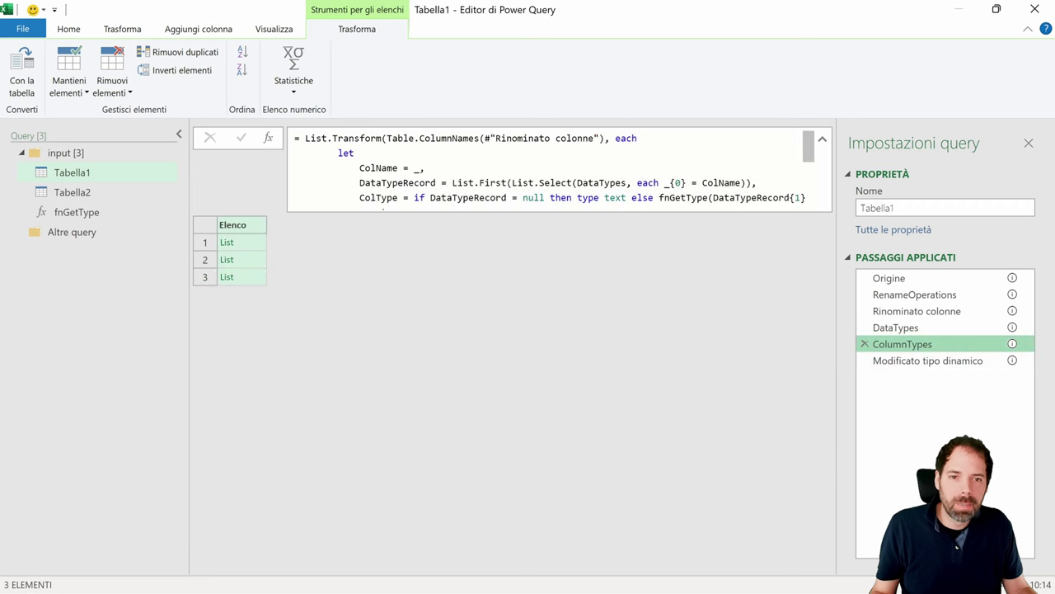
{"action": "left_click", "coordinate": [77, 212]}
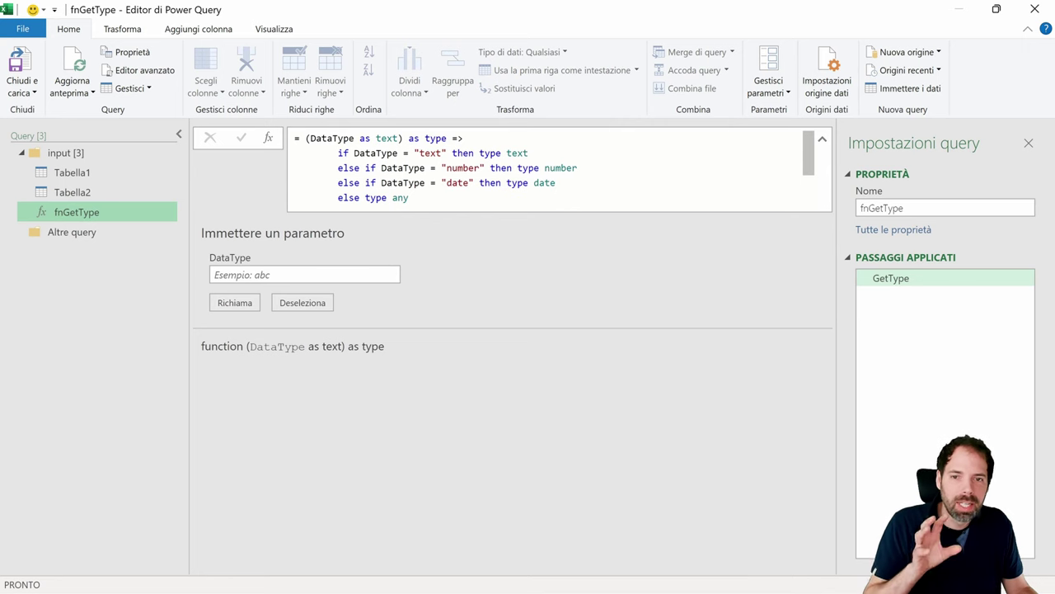
- Inspect fnGetType's type-mapping conditions, including the number and date mappings
{"action": "left_click_drag", "start_coordinate": [295, 153], "coordinate": [506, 182]}
{"action": "left_click", "coordinate": [577, 168]}
{"action": "left_click", "coordinate": [556, 182]}
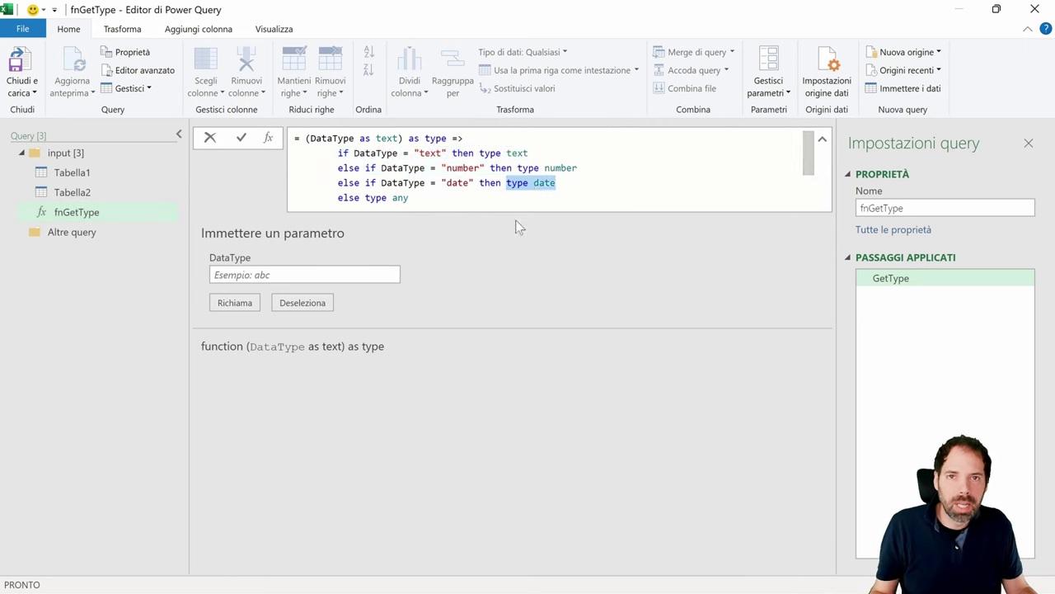
{"action": "left_click_drag", "start_coordinate": [579, 168], "coordinate": [516, 167]}
- In Tabella1's ColumnTypes code, trace the ColName and ColType variables
{"action": "left_click", "coordinate": [73, 175]}
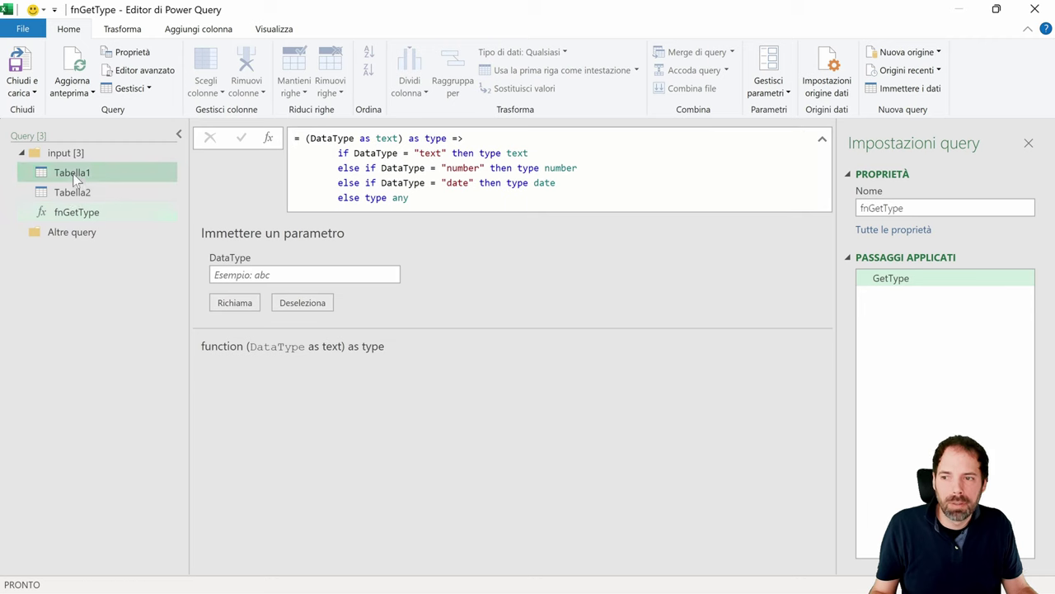
{"action": "left_click", "coordinate": [915, 344]}
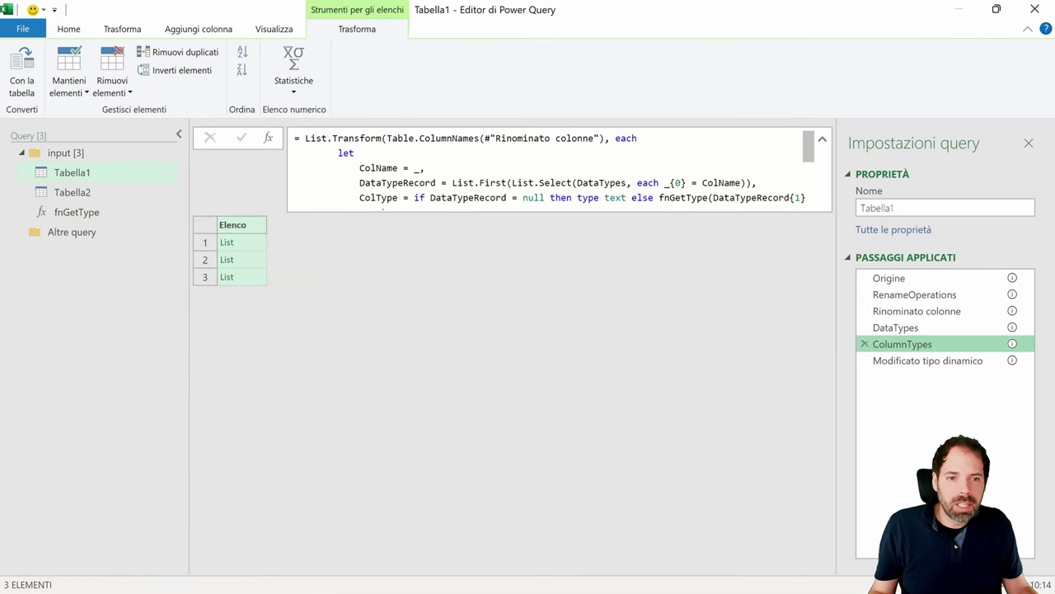
{"action": "left_click", "coordinate": [384, 210]}
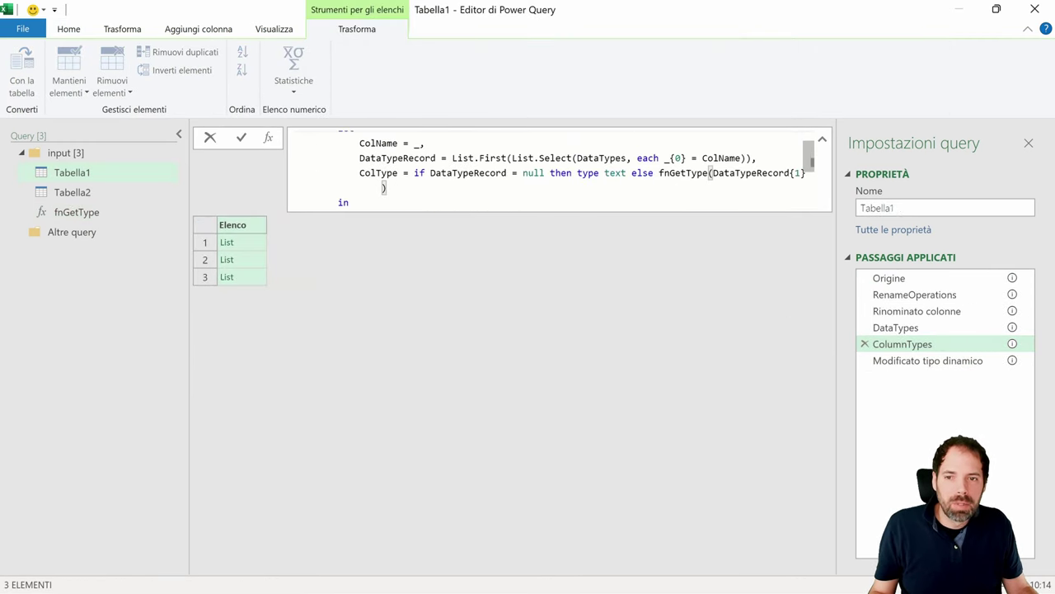
{"action": "key", "text": "Up"}
{"action": "key", "text": "Down"}
{"action": "key", "text": "Down"}
{"action": "key", "text": "Down"}
{"action": "key", "text": "Down"}
{"action": "key", "text": "Up"}
{"action": "key", "text": "Up"}
{"action": "key", "text": "Up"}
{"action": "key", "text": "Up"}
{"action": "key", "text": "Up"}
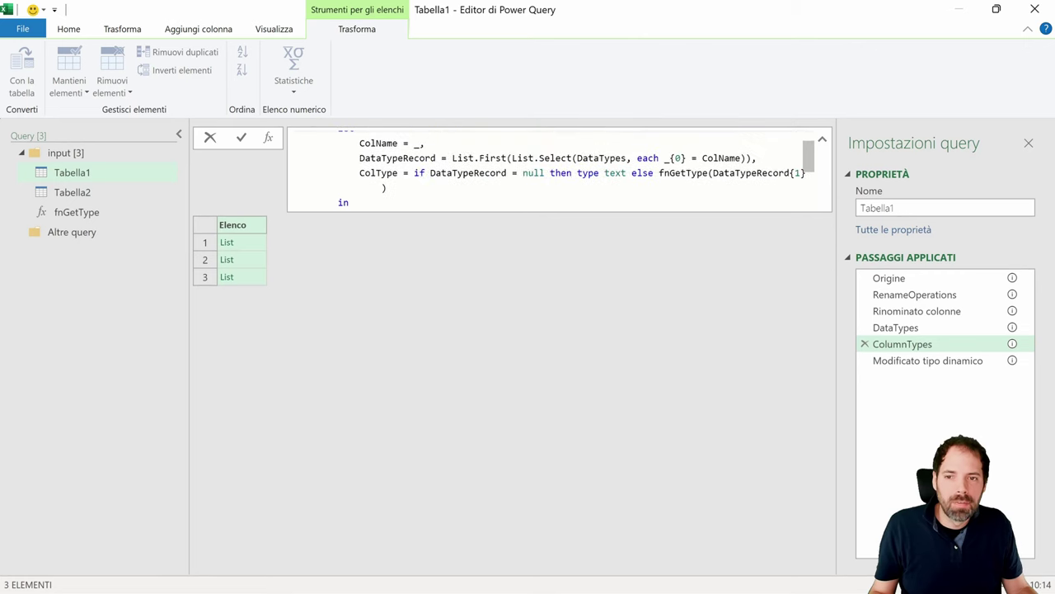
{"action": "key", "text": "ctrl+shift+Right"}
{"action": "left_click_drag", "start_coordinate": [740, 157], "coordinate": [713, 157]}
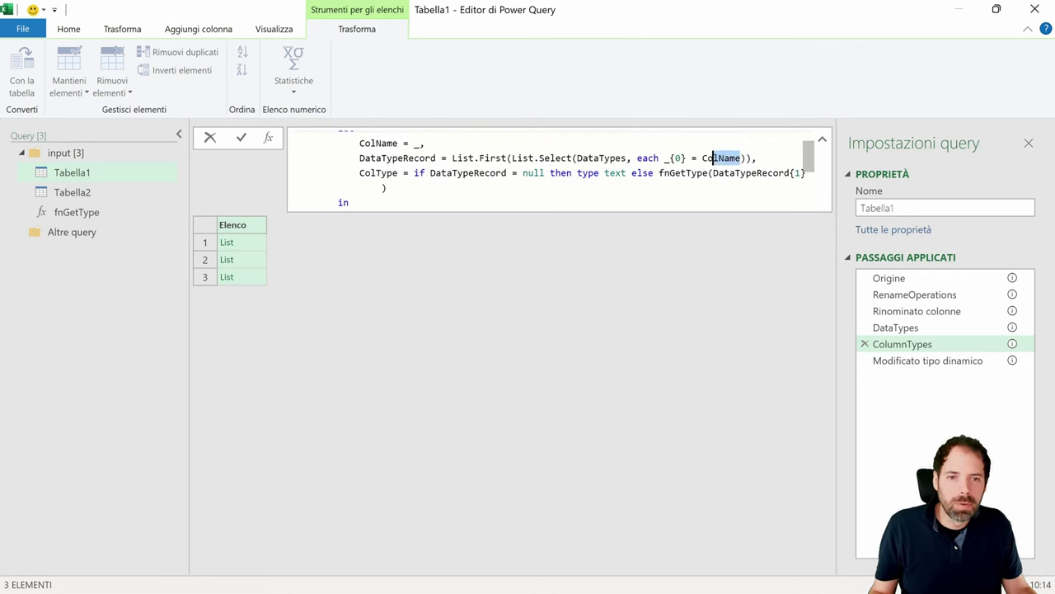
{"action": "double_click", "coordinate": [376, 173]}
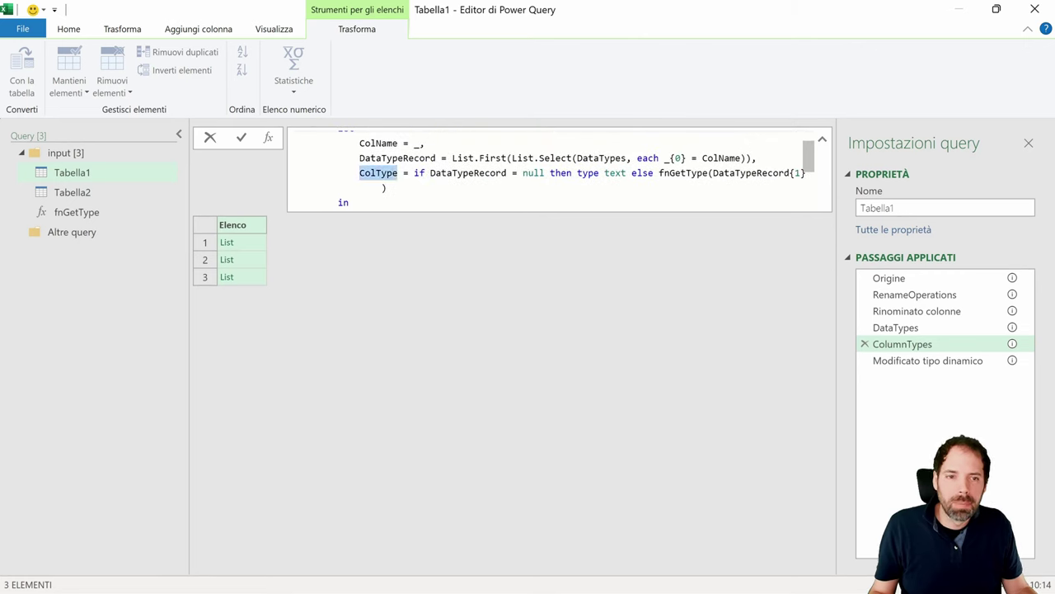
{"action": "left_click_drag", "start_coordinate": [805, 172], "coordinate": [601, 172]}
- Highlight the let block's in keyword, the List.Transform call and the returned {ColName, ColType} pair
{"action": "scroll", "coordinate": [600, 172], "scroll_direction": "down", "scroll_amount": 1}
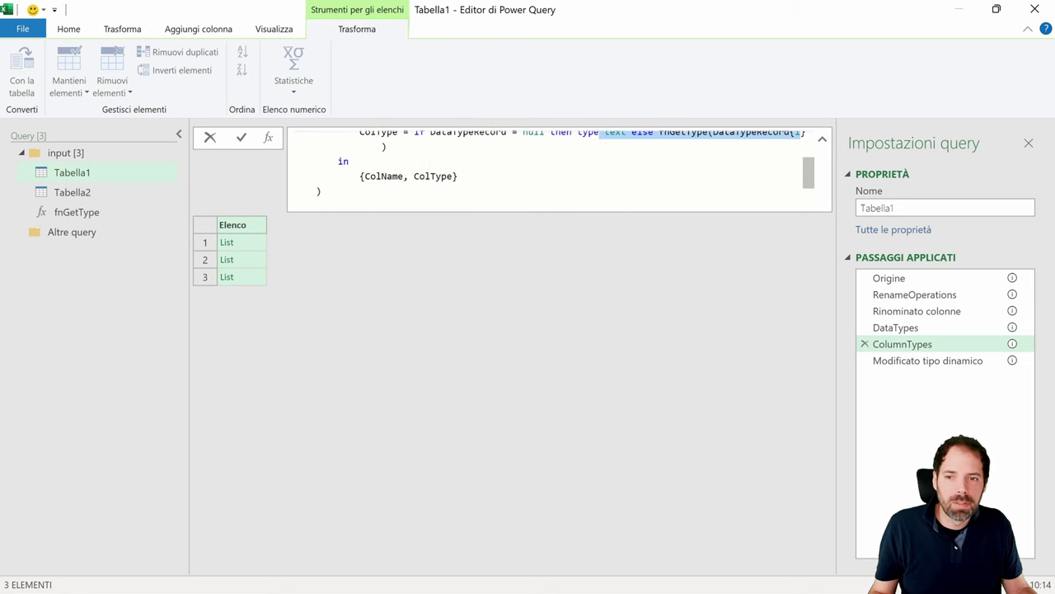
{"action": "double_click", "coordinate": [343, 161]}
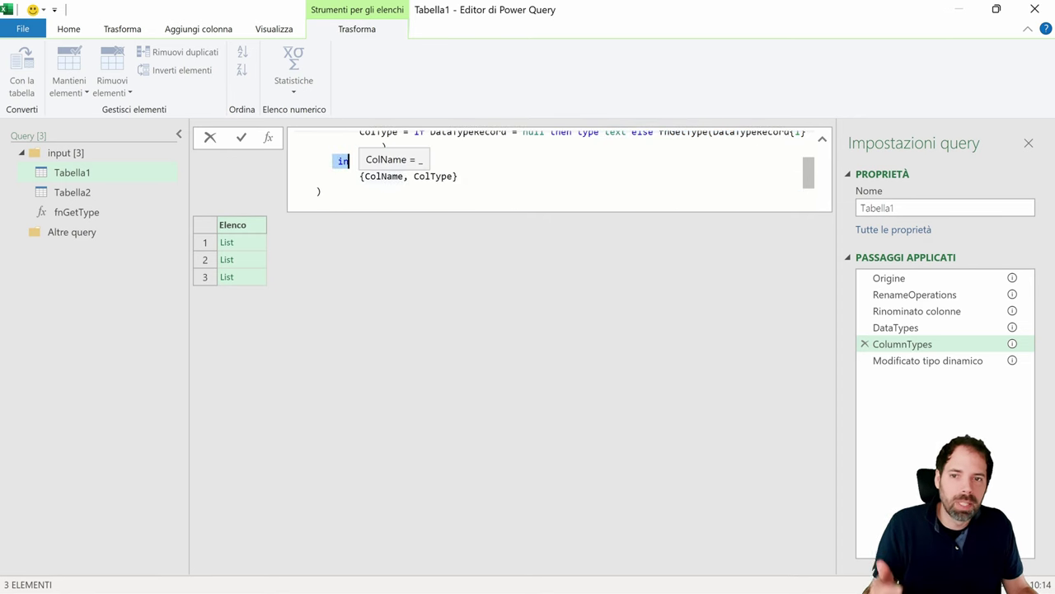
{"action": "double_click", "coordinate": [399, 175]}
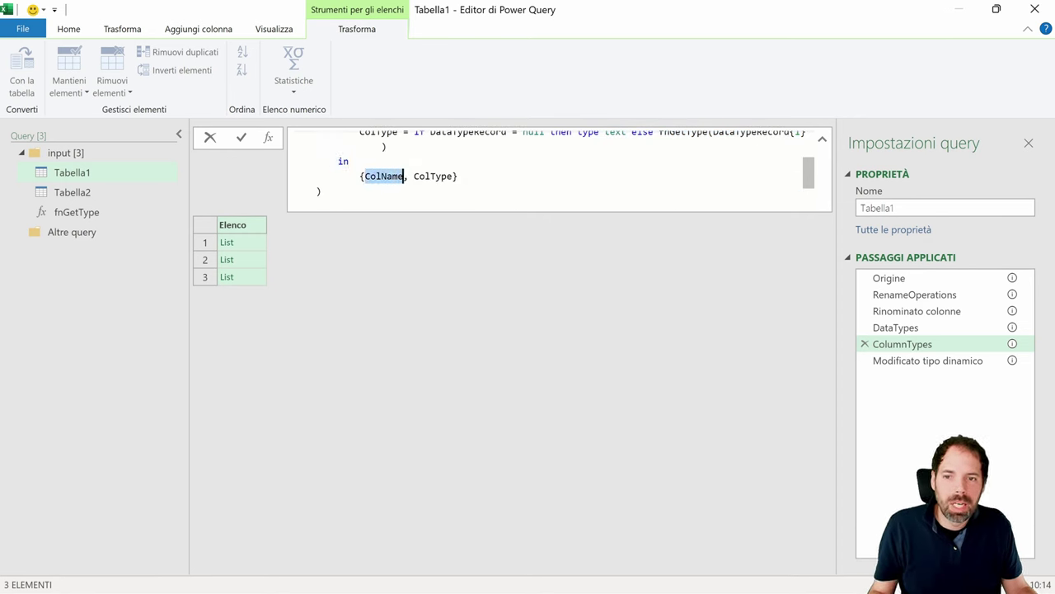
{"action": "double_click", "coordinate": [442, 175]}
{"action": "scroll", "coordinate": [448, 175], "scroll_direction": "up", "scroll_amount": 3}
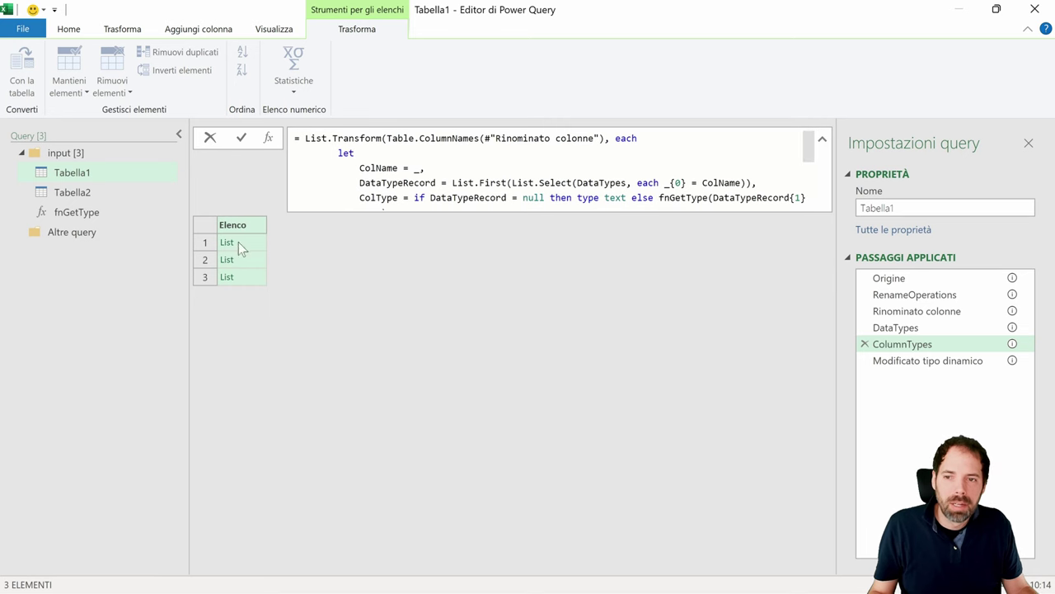
{"action": "left_click_drag", "start_coordinate": [382, 138], "coordinate": [305, 137]}
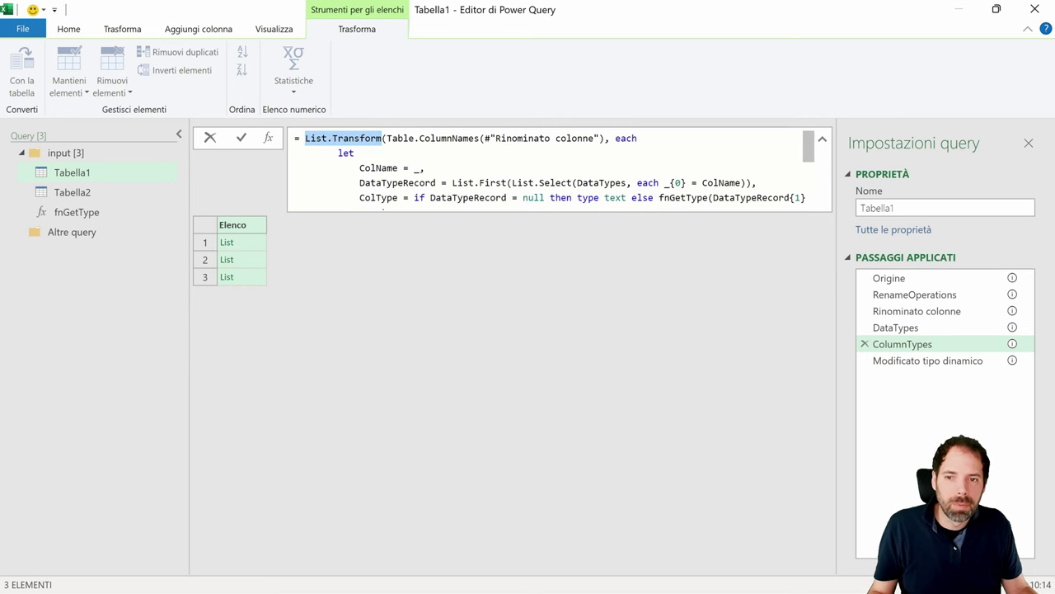
{"action": "left_click", "coordinate": [425, 168]}
{"action": "scroll", "coordinate": [384, 207], "scroll_direction": "down", "scroll_amount": 1}
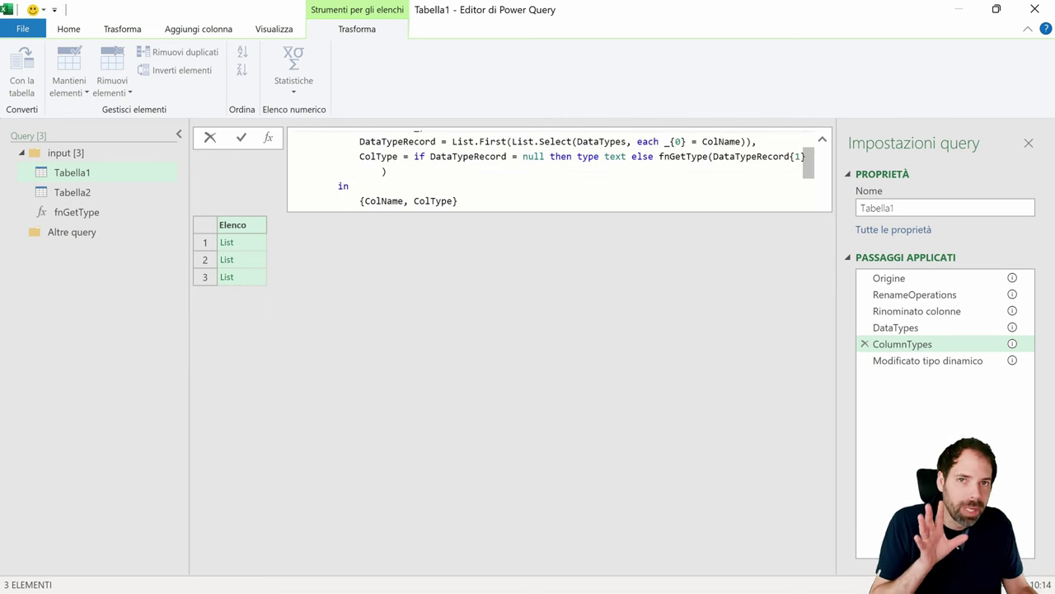
{"action": "left_click", "coordinate": [458, 200]}
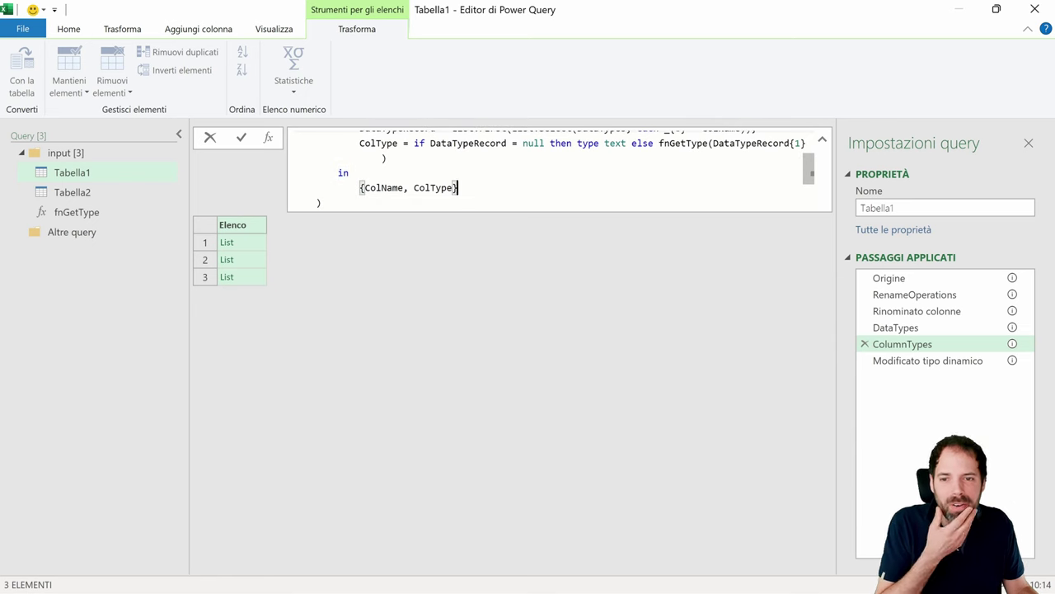
- Preview the Nome, Cognome and Età name-type pairs, then select the Modificato tipo dinamico step
{"action": "left_click", "coordinate": [251, 244]}
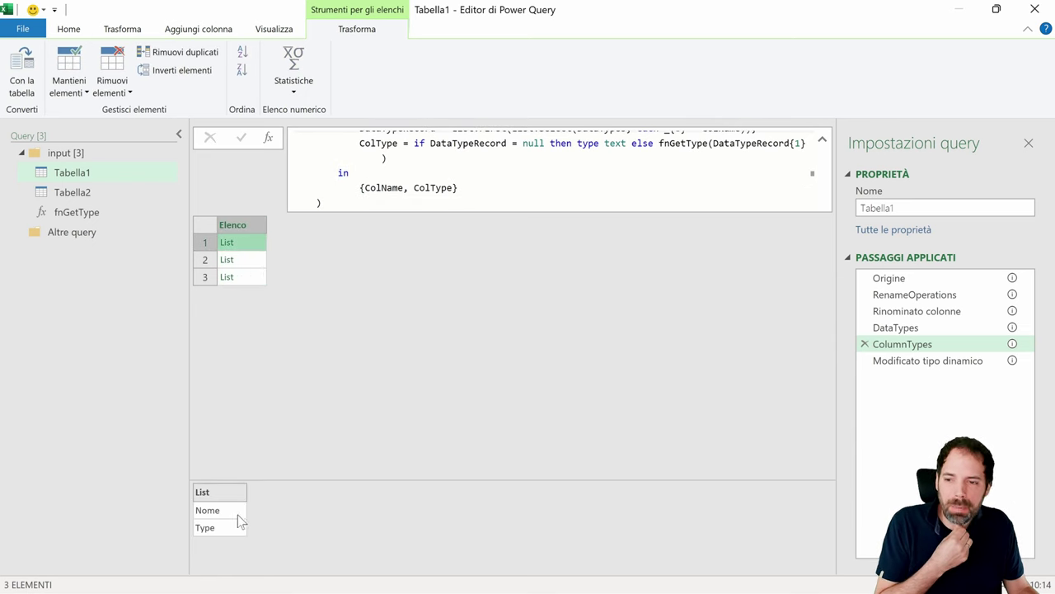
{"action": "left_click", "coordinate": [254, 263]}
{"action": "left_click", "coordinate": [247, 277]}
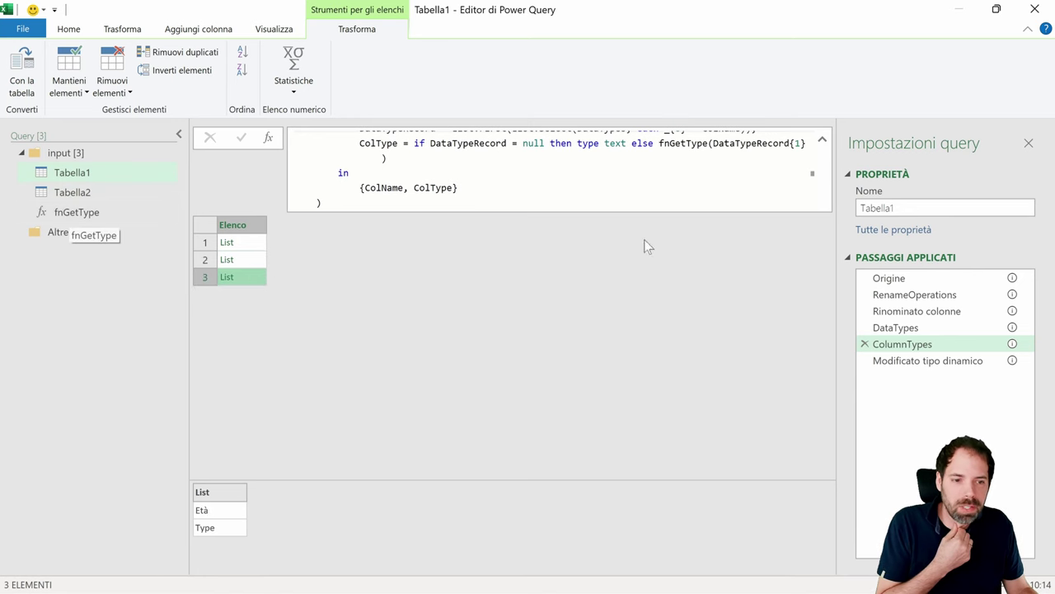
{"action": "left_click", "coordinate": [921, 364]}
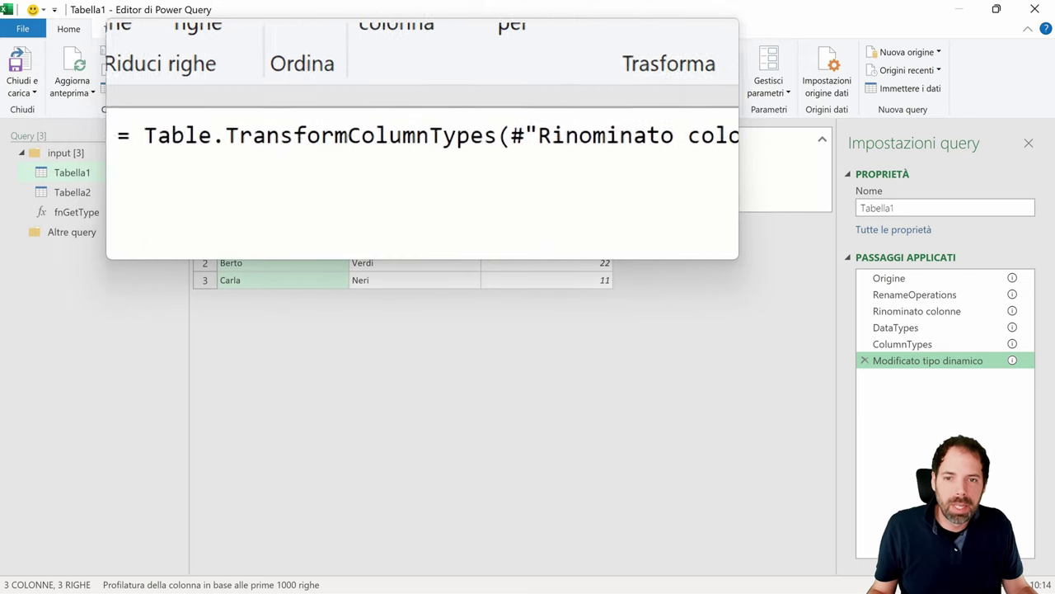
- Examine the final step's formula, comparing it with the untyped Rinominato colonne result and ColumnTypes argument
{"action": "right_click", "coordinate": [900, 350]}
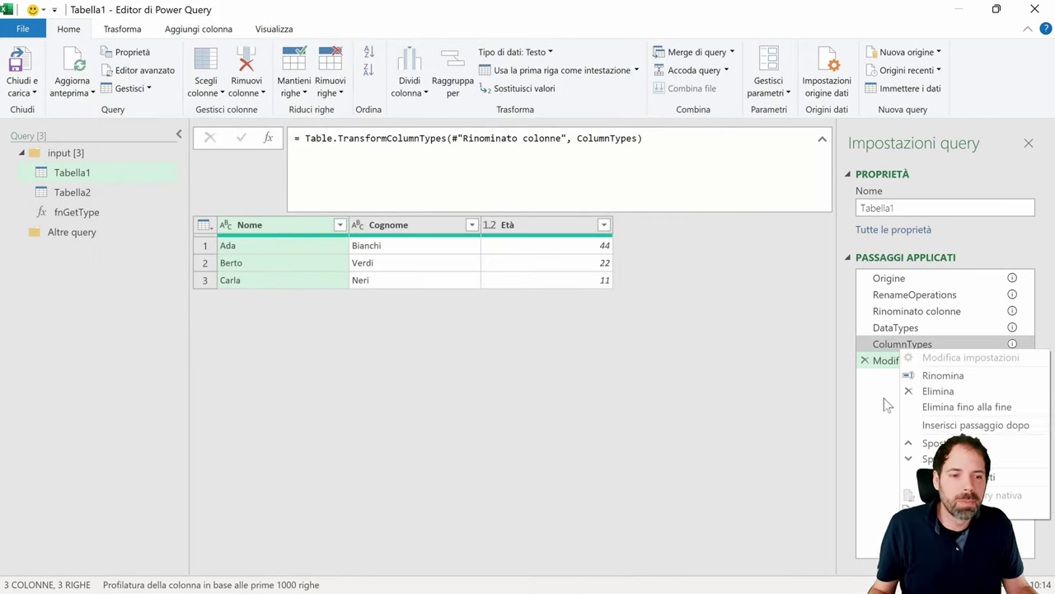
{"action": "left_click", "coordinate": [895, 362]}
{"action": "left_click", "coordinate": [518, 138]}
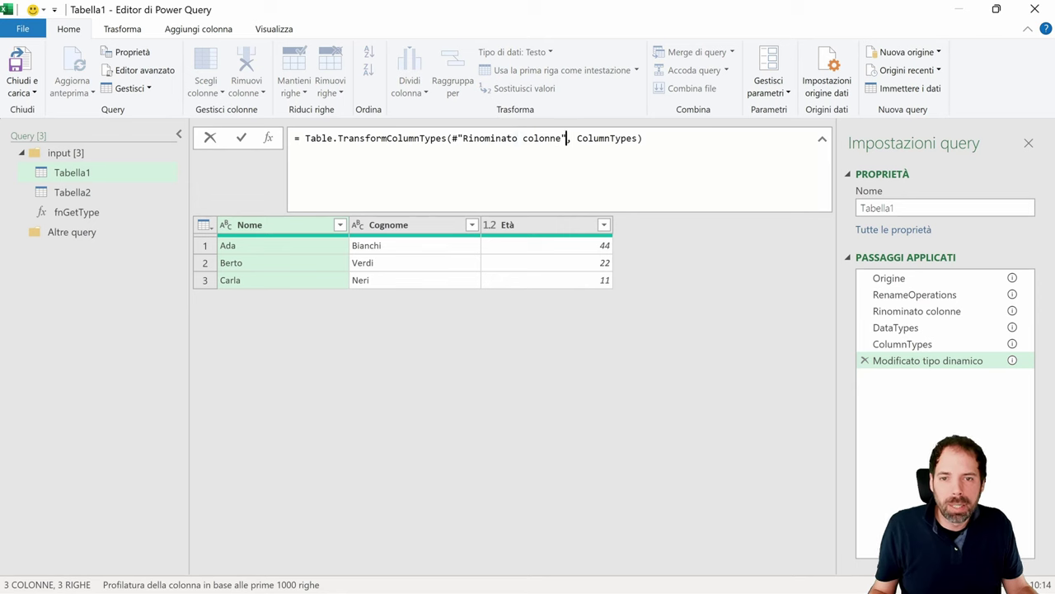
{"action": "left_click_drag", "start_coordinate": [567, 138], "coordinate": [452, 138]}
{"action": "left_click", "coordinate": [915, 311]}
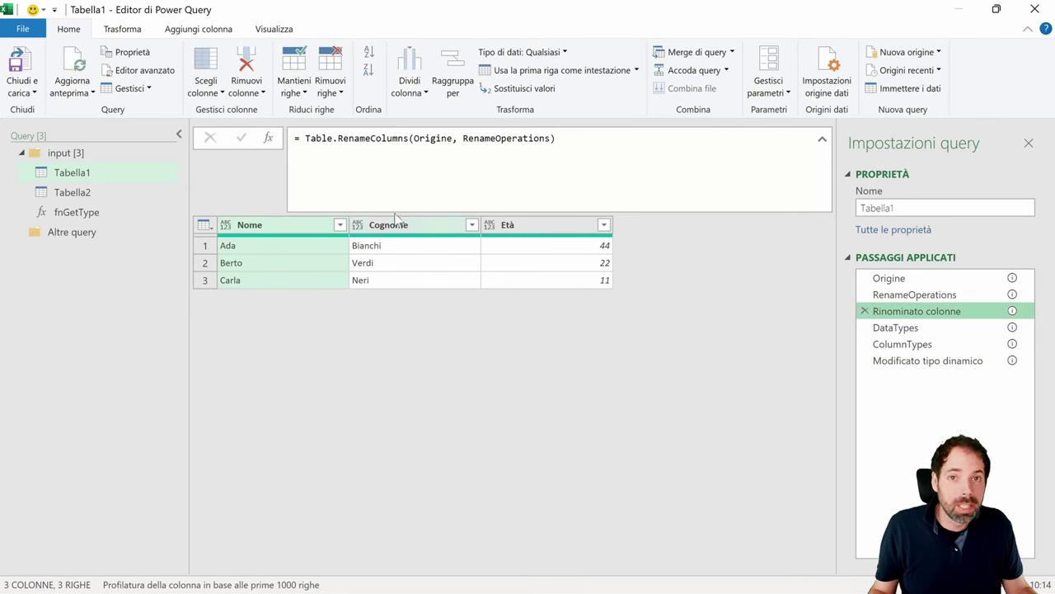
{"action": "left_click", "coordinate": [899, 359]}
{"action": "left_click_drag", "start_coordinate": [567, 139], "coordinate": [450, 139]}
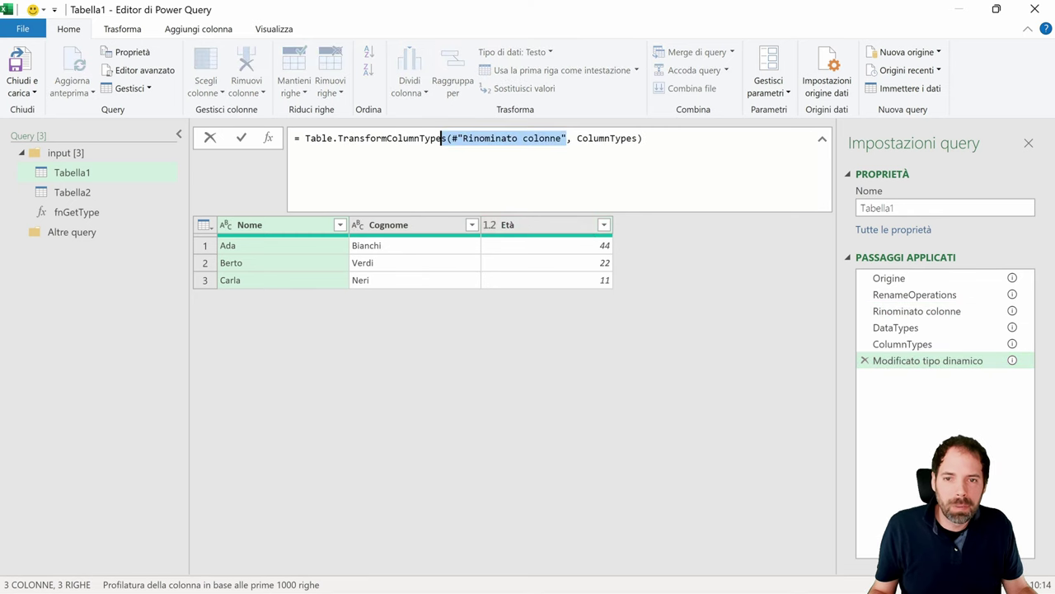
{"action": "left_click", "coordinate": [572, 138]}
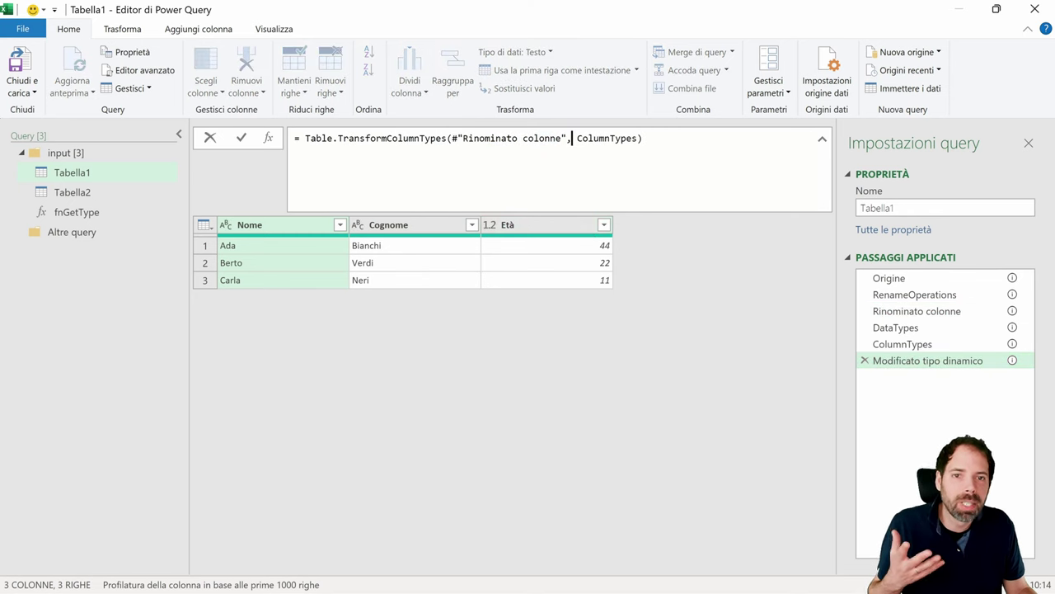
{"action": "left_click_drag", "start_coordinate": [577, 139], "coordinate": [633, 139]}
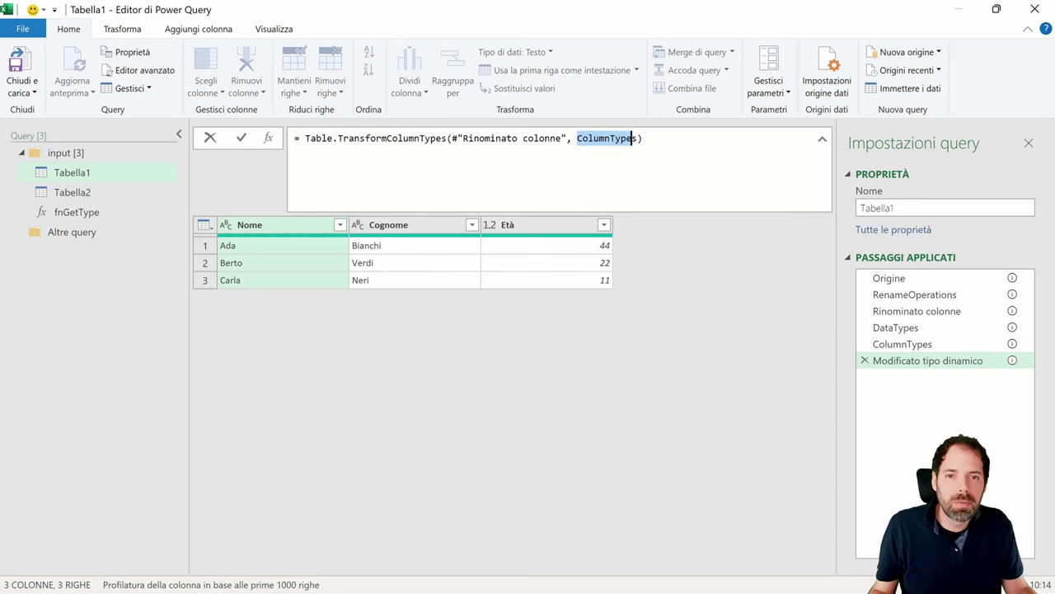
- Preview the three ColumnTypes pairs, then return to the final step and use Chiudi e carica
{"action": "left_click", "coordinate": [903, 344]}
{"action": "left_click", "coordinate": [253, 240]}
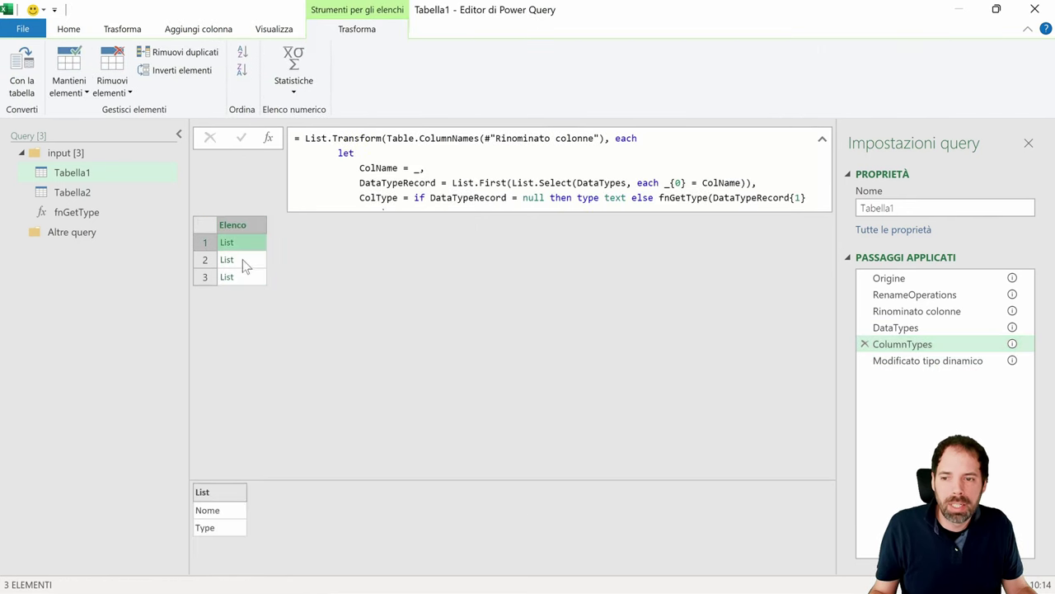
{"action": "left_click", "coordinate": [248, 259]}
{"action": "left_click", "coordinate": [247, 276]}
{"action": "left_click", "coordinate": [252, 241]}
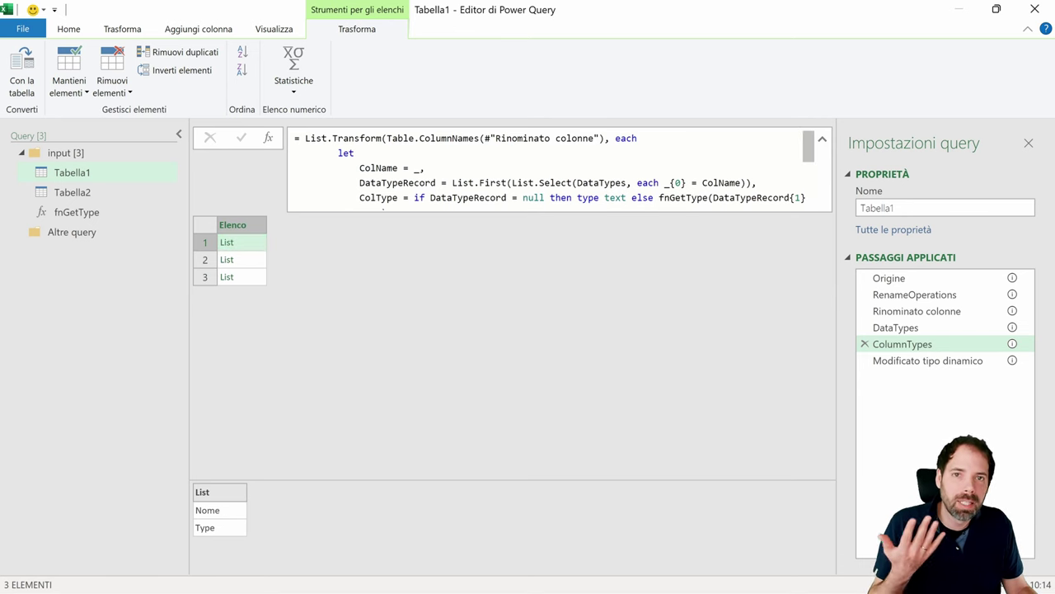
{"action": "left_click", "coordinate": [915, 361]}
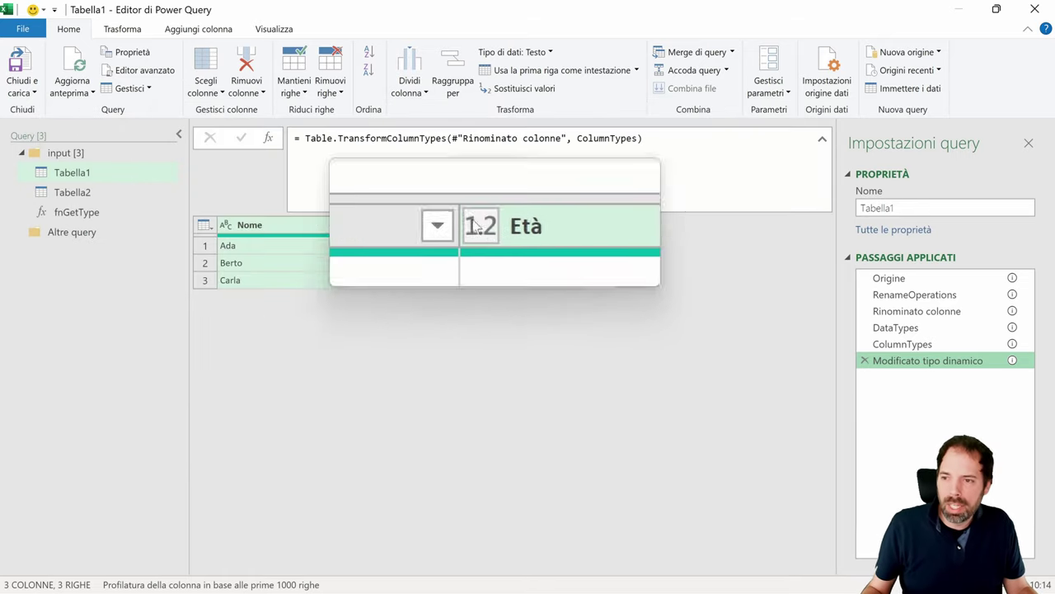
{"action": "left_click", "coordinate": [18, 65]}
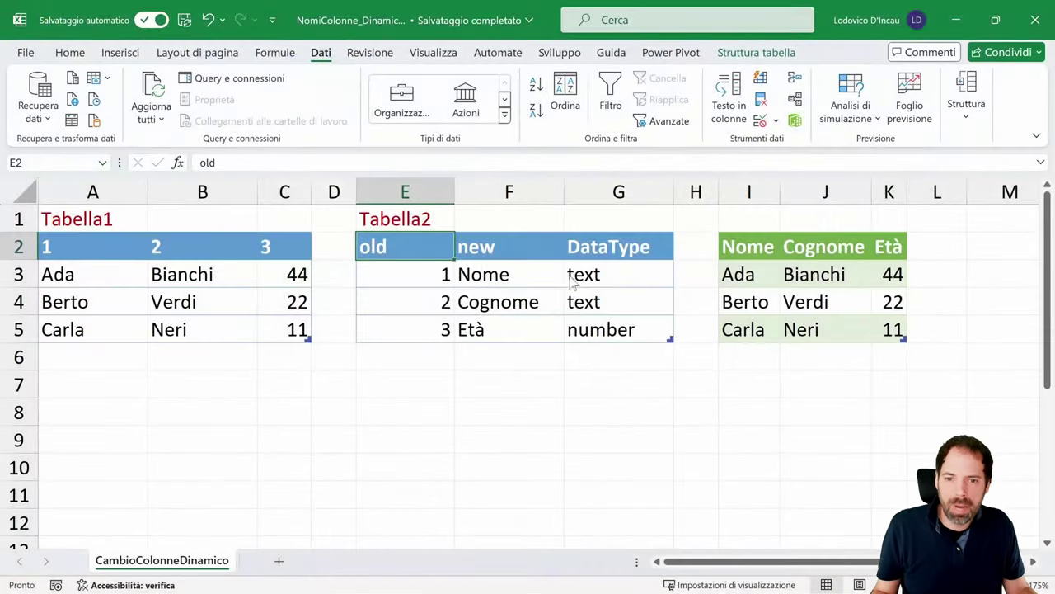
- Replace the new names in F3:F5 with Name, Surname and Age
{"action": "left_click", "coordinate": [478, 279]}
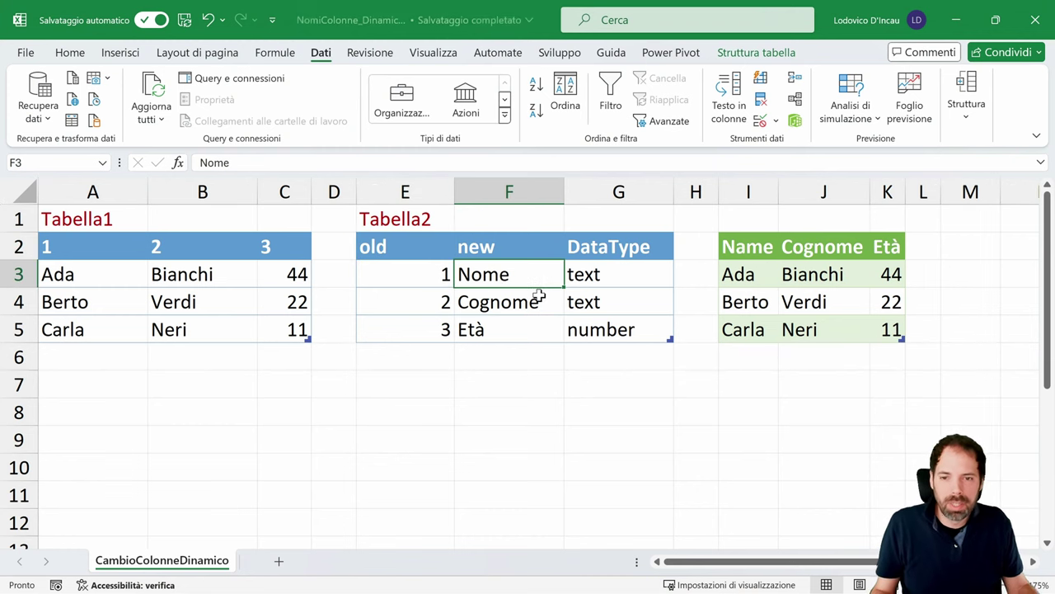
{"action": "type", "text": "Name"}
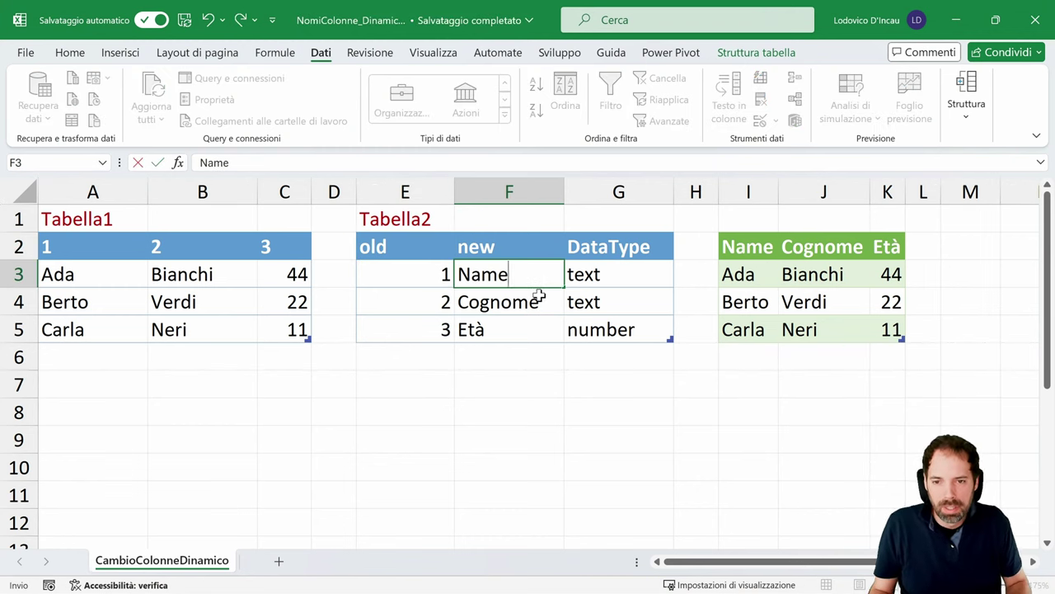
{"action": "key", "text": "Return"}
{"action": "type", "text": "Surname"}
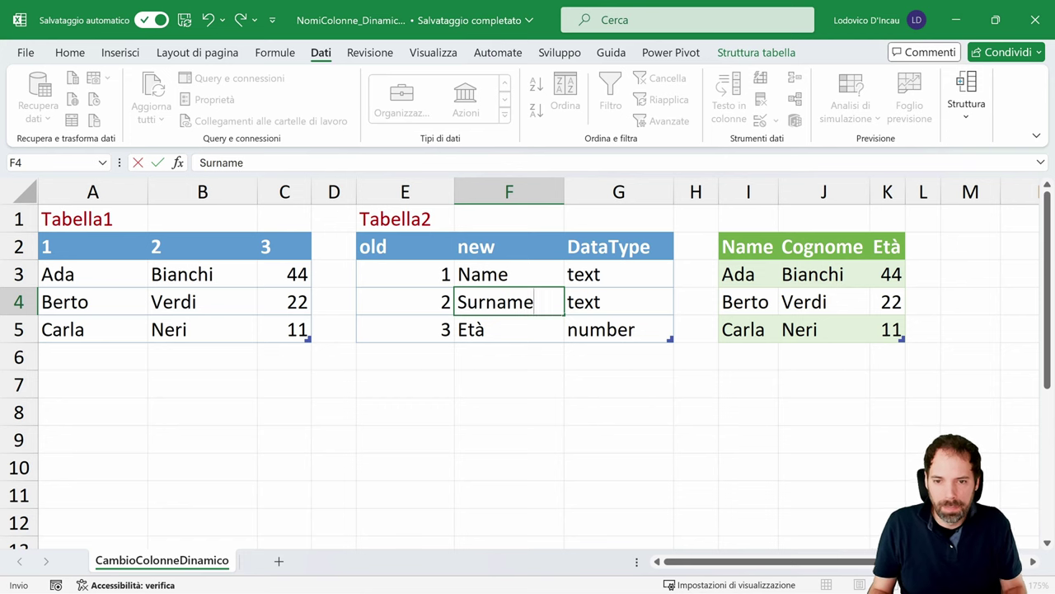
{"action": "key", "text": "Return"}
{"action": "type", "text": "Age"}
{"action": "key", "text": "ctrl+Return"}
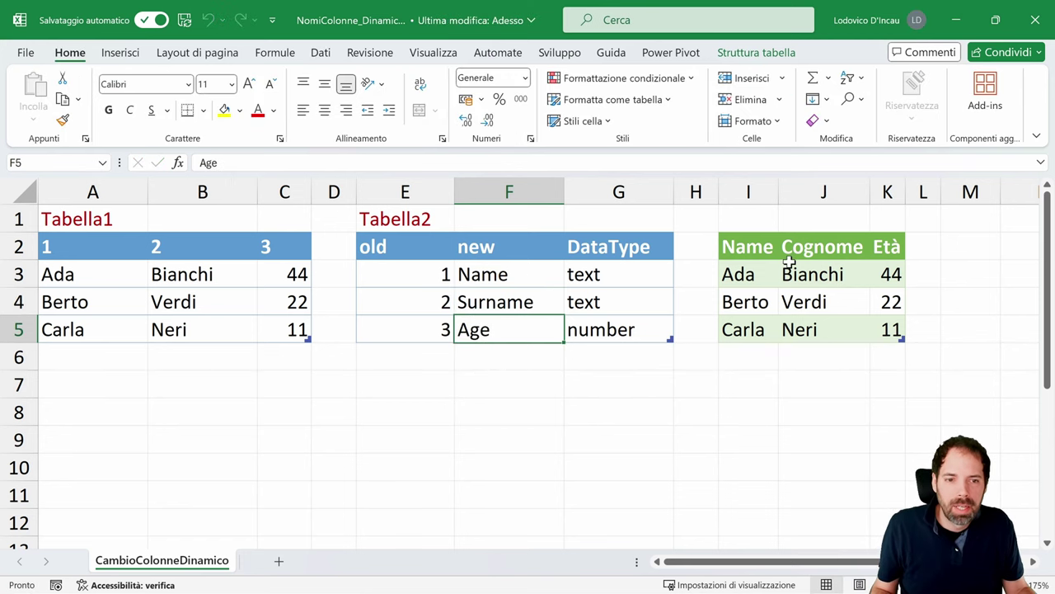
- Refresh all queries from the Dati tab and select the updated output table I2:K5
{"action": "left_click", "coordinate": [316, 54]}
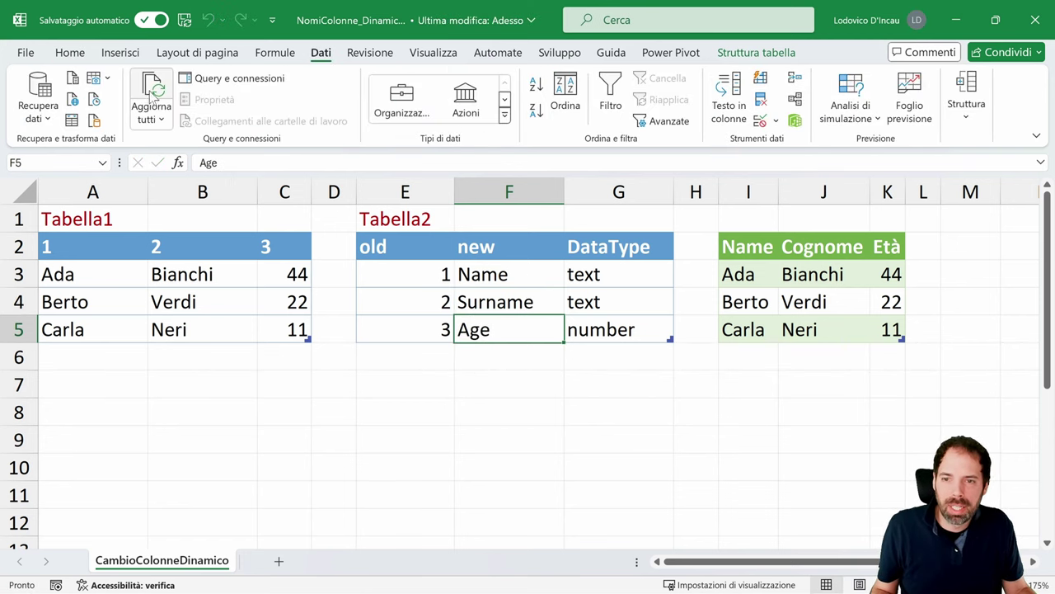
{"action": "left_click", "coordinate": [151, 99]}
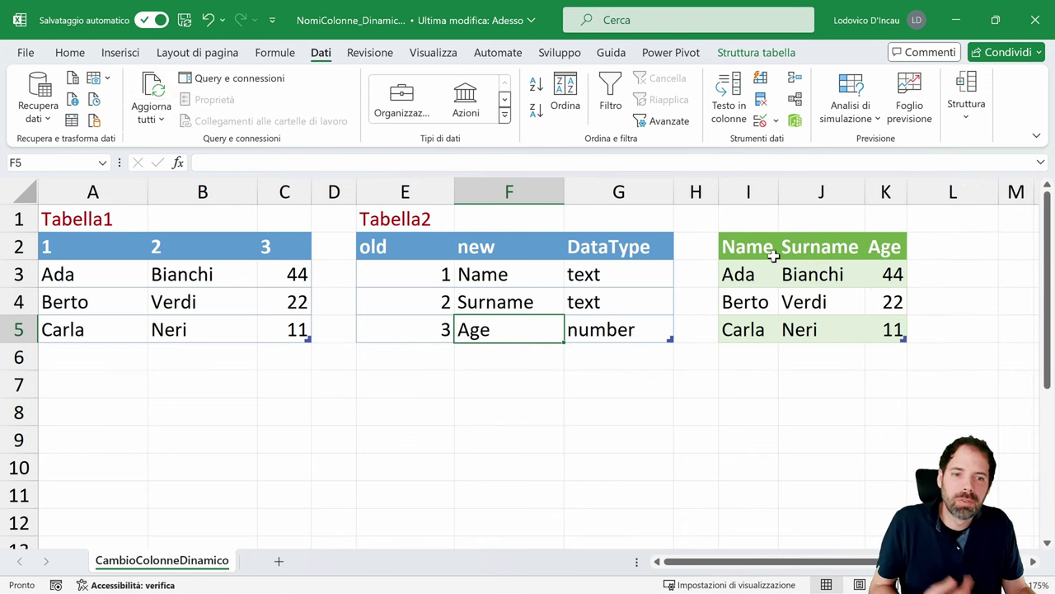
{"action": "left_click_drag", "start_coordinate": [769, 254], "coordinate": [891, 332]}
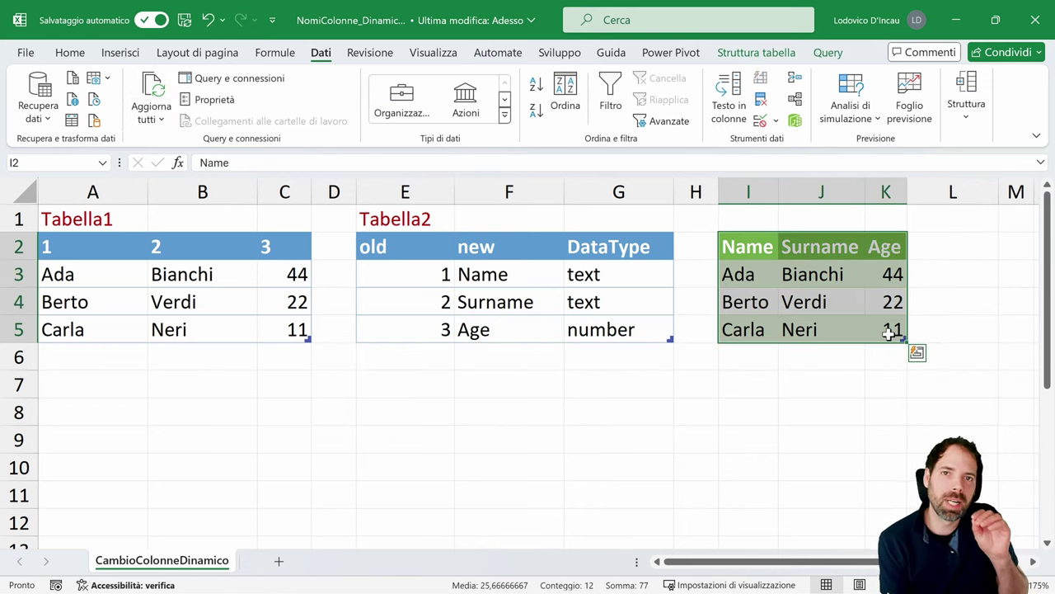